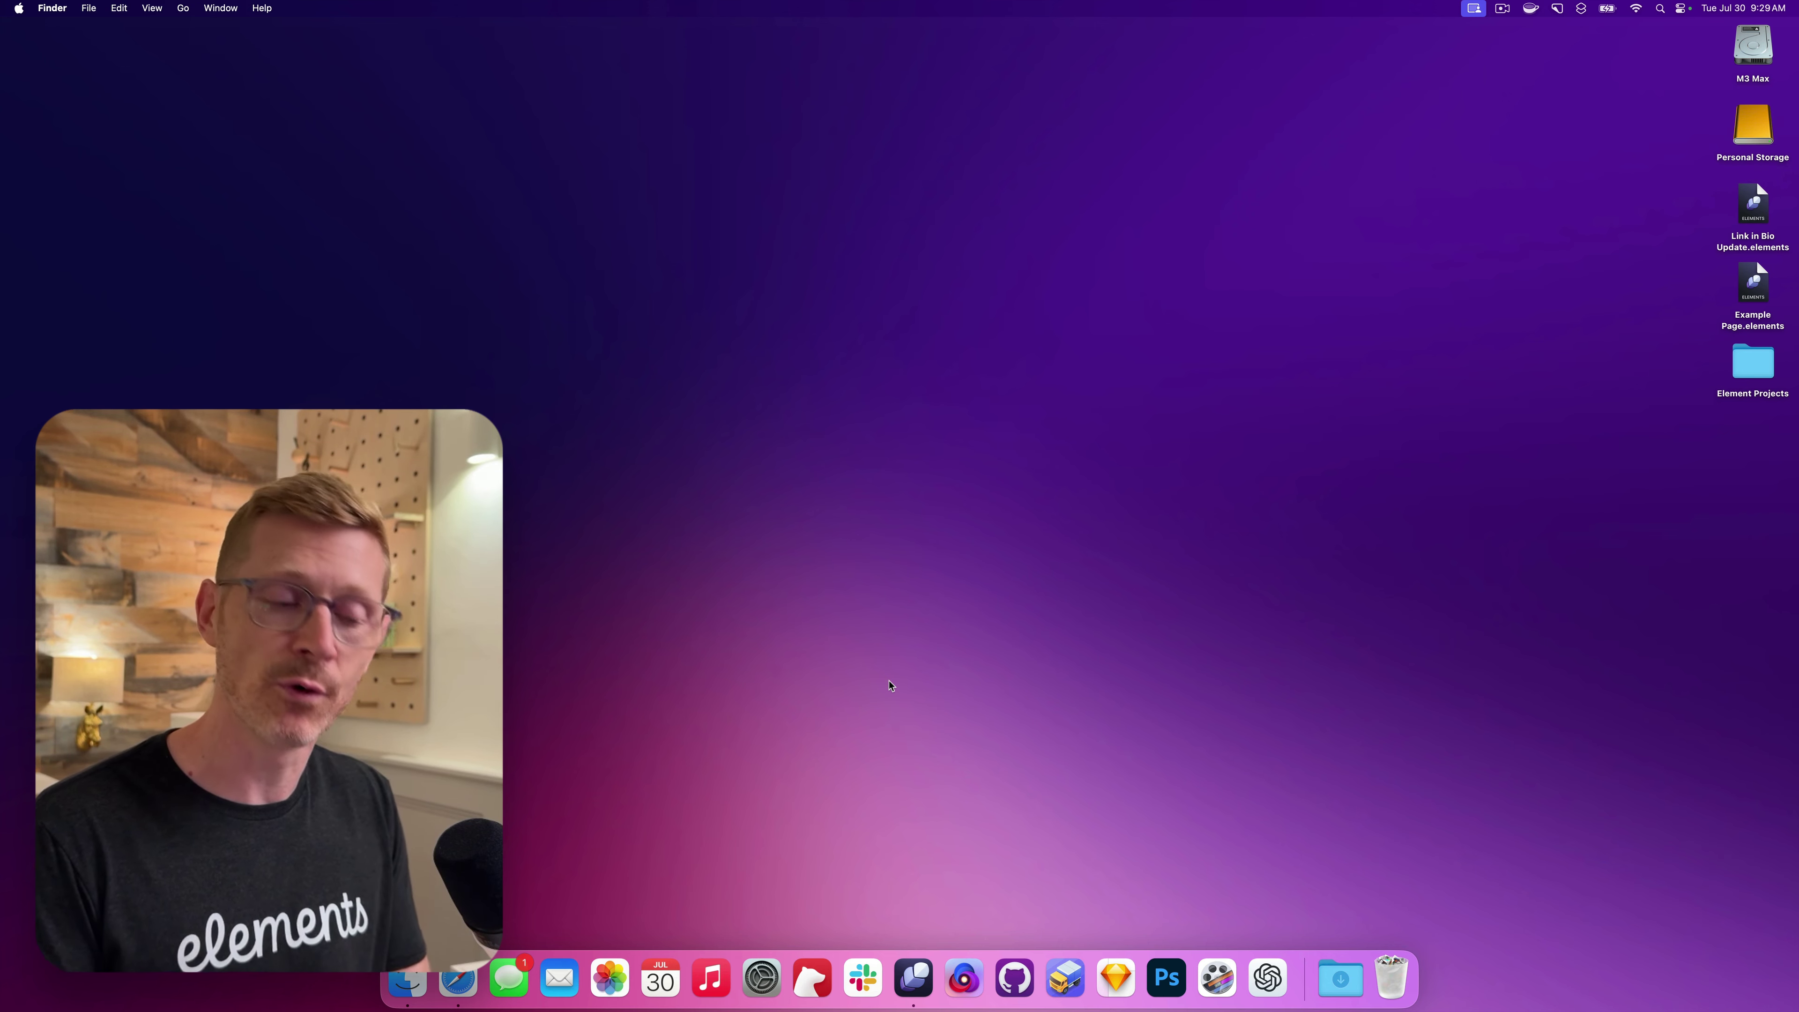
Step: Switch from Finder to Safari showing the Elements Beta Update forum post
key("super+Tab")
key("super+Tab")
key("super+Tab")
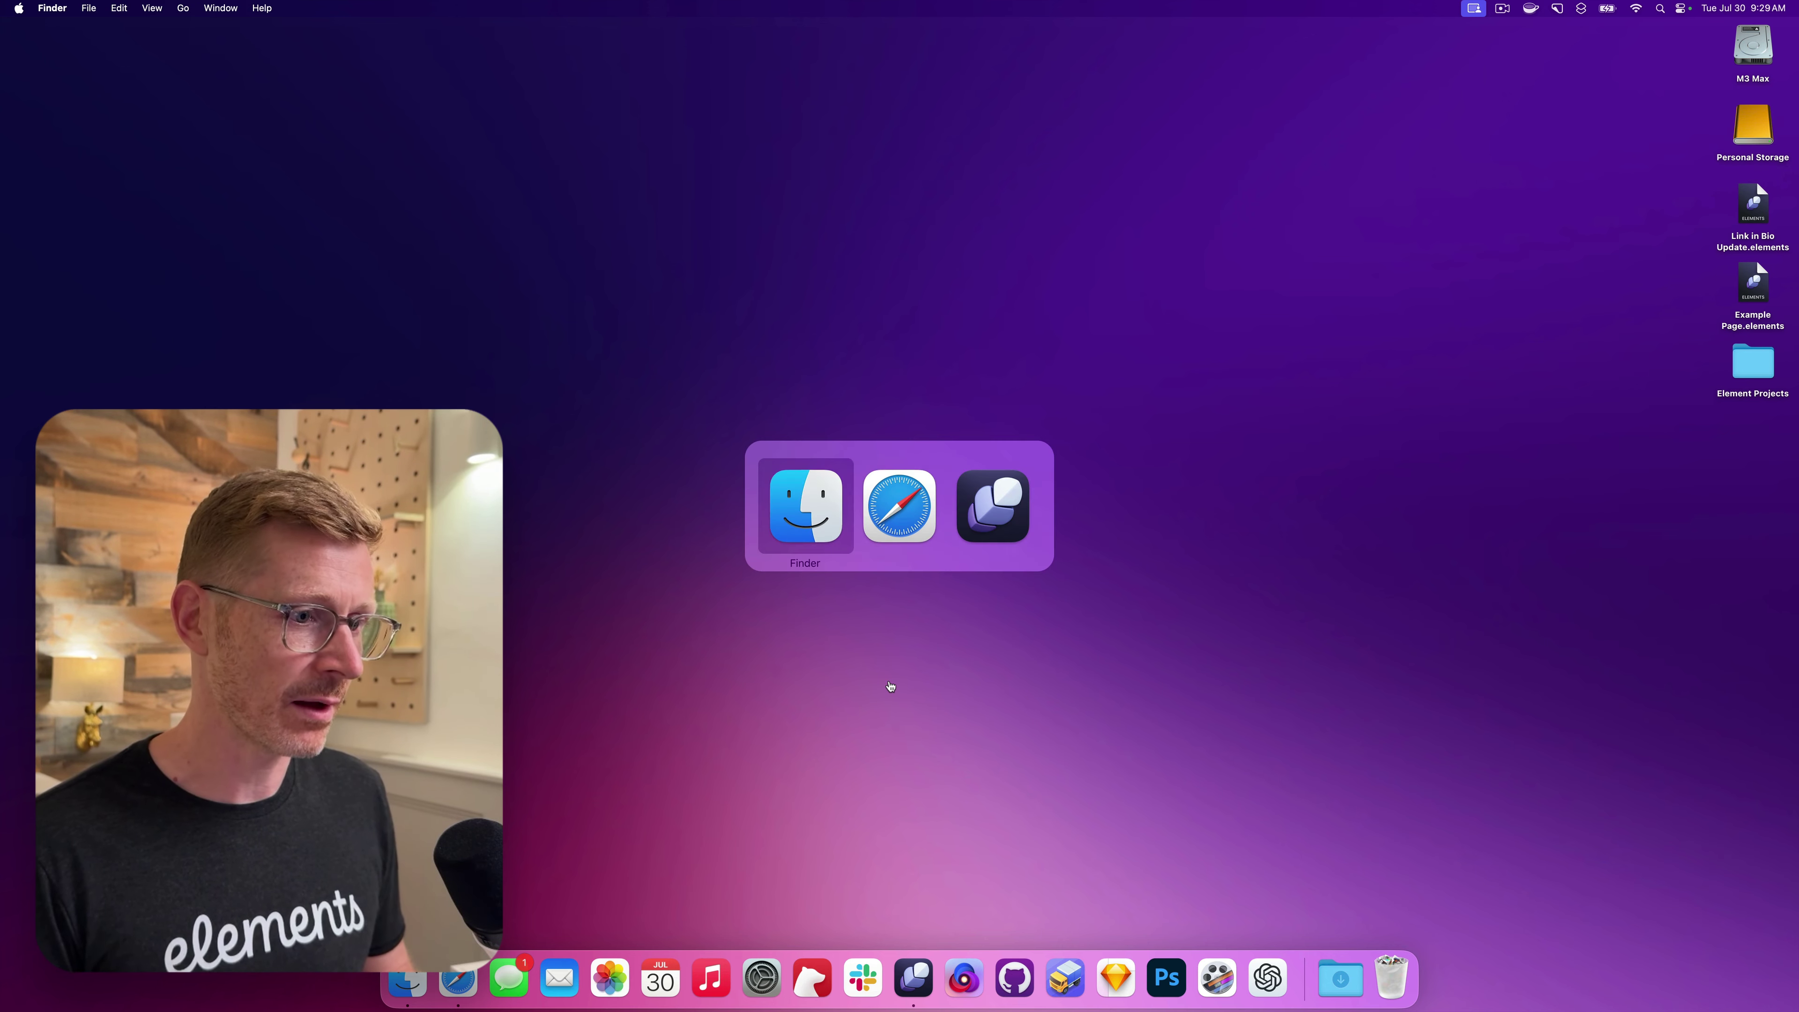
key("super+shift+Tab")
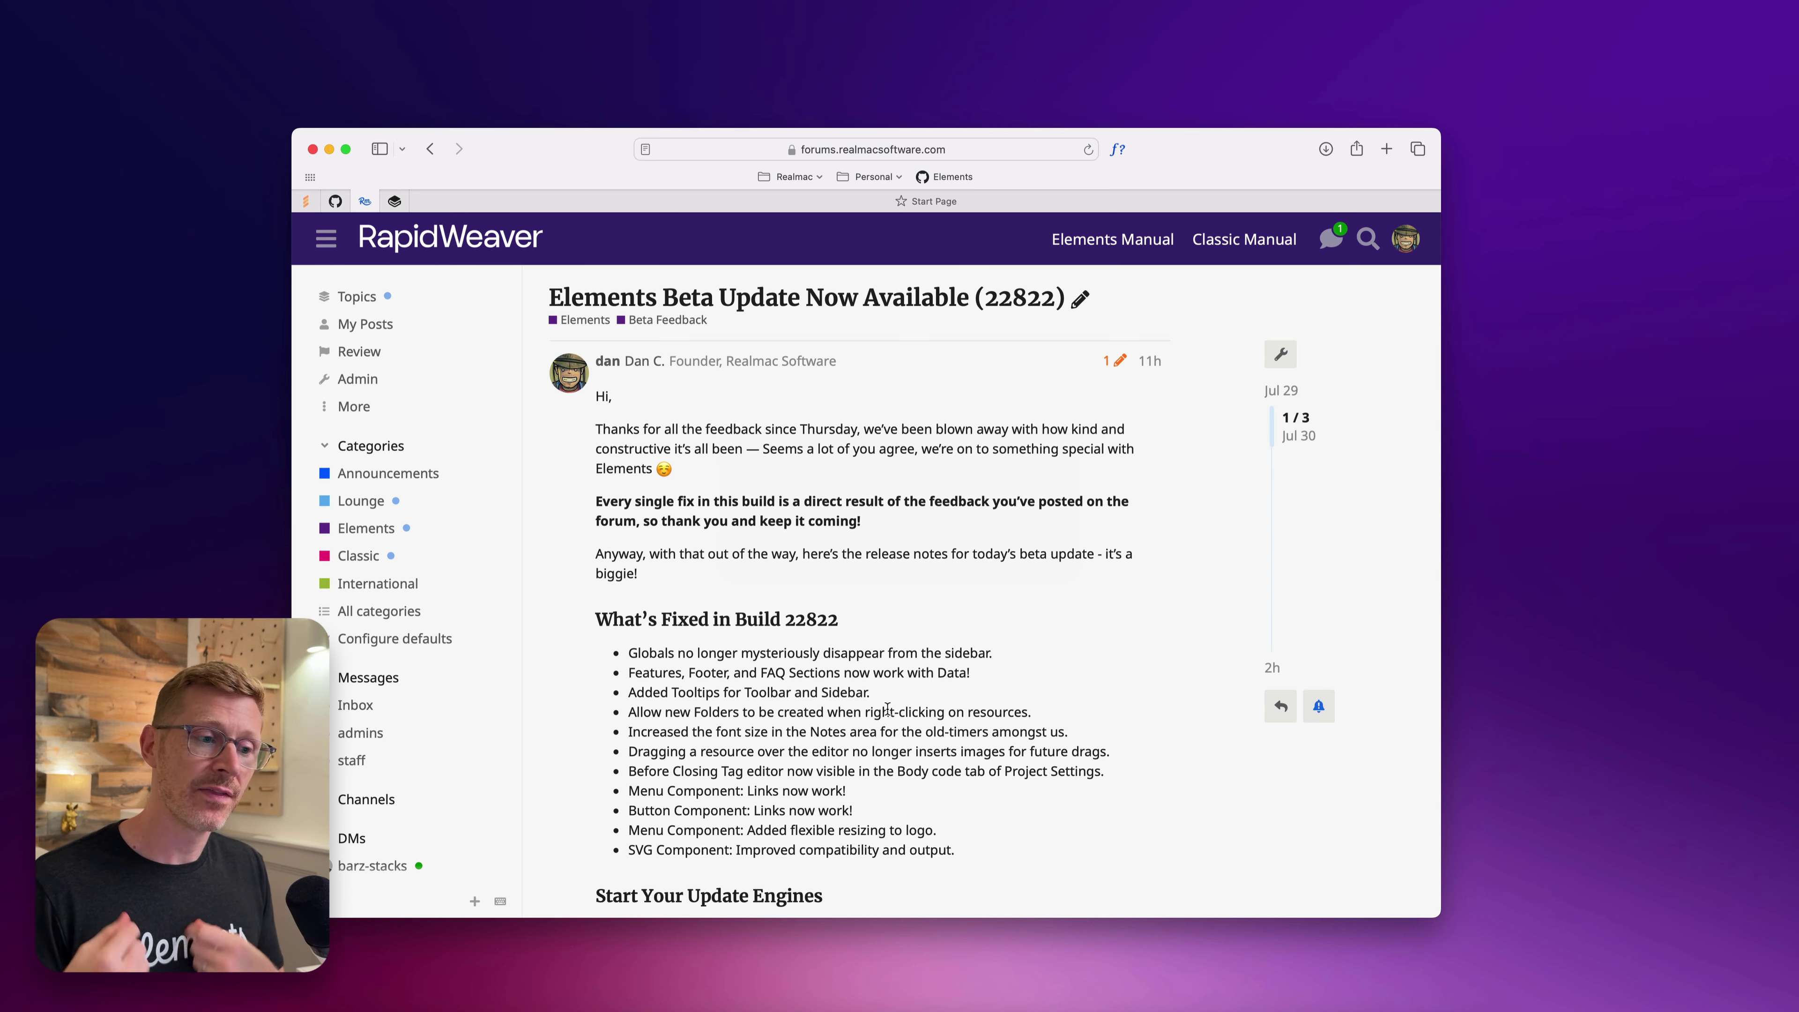
Step: Scroll the beta release notes, then go to the forum's latest Topics list
scroll(836, 780, "down", 2)
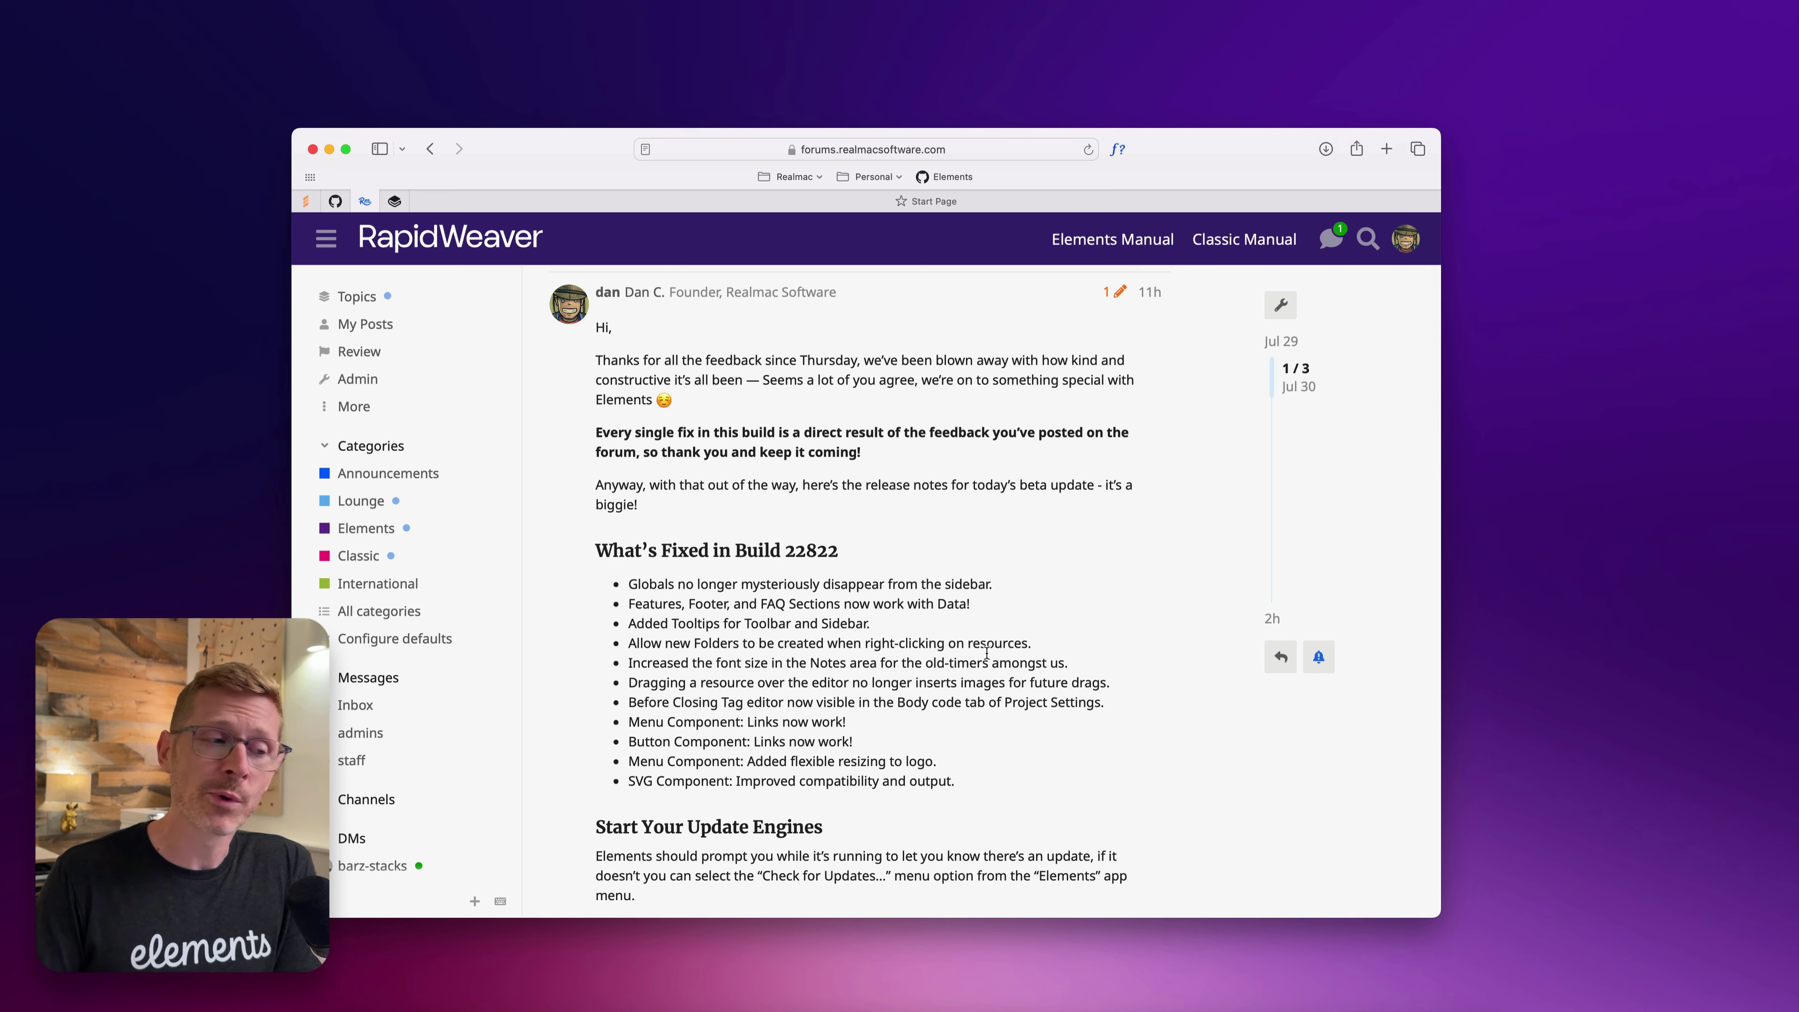
left_click(354, 296)
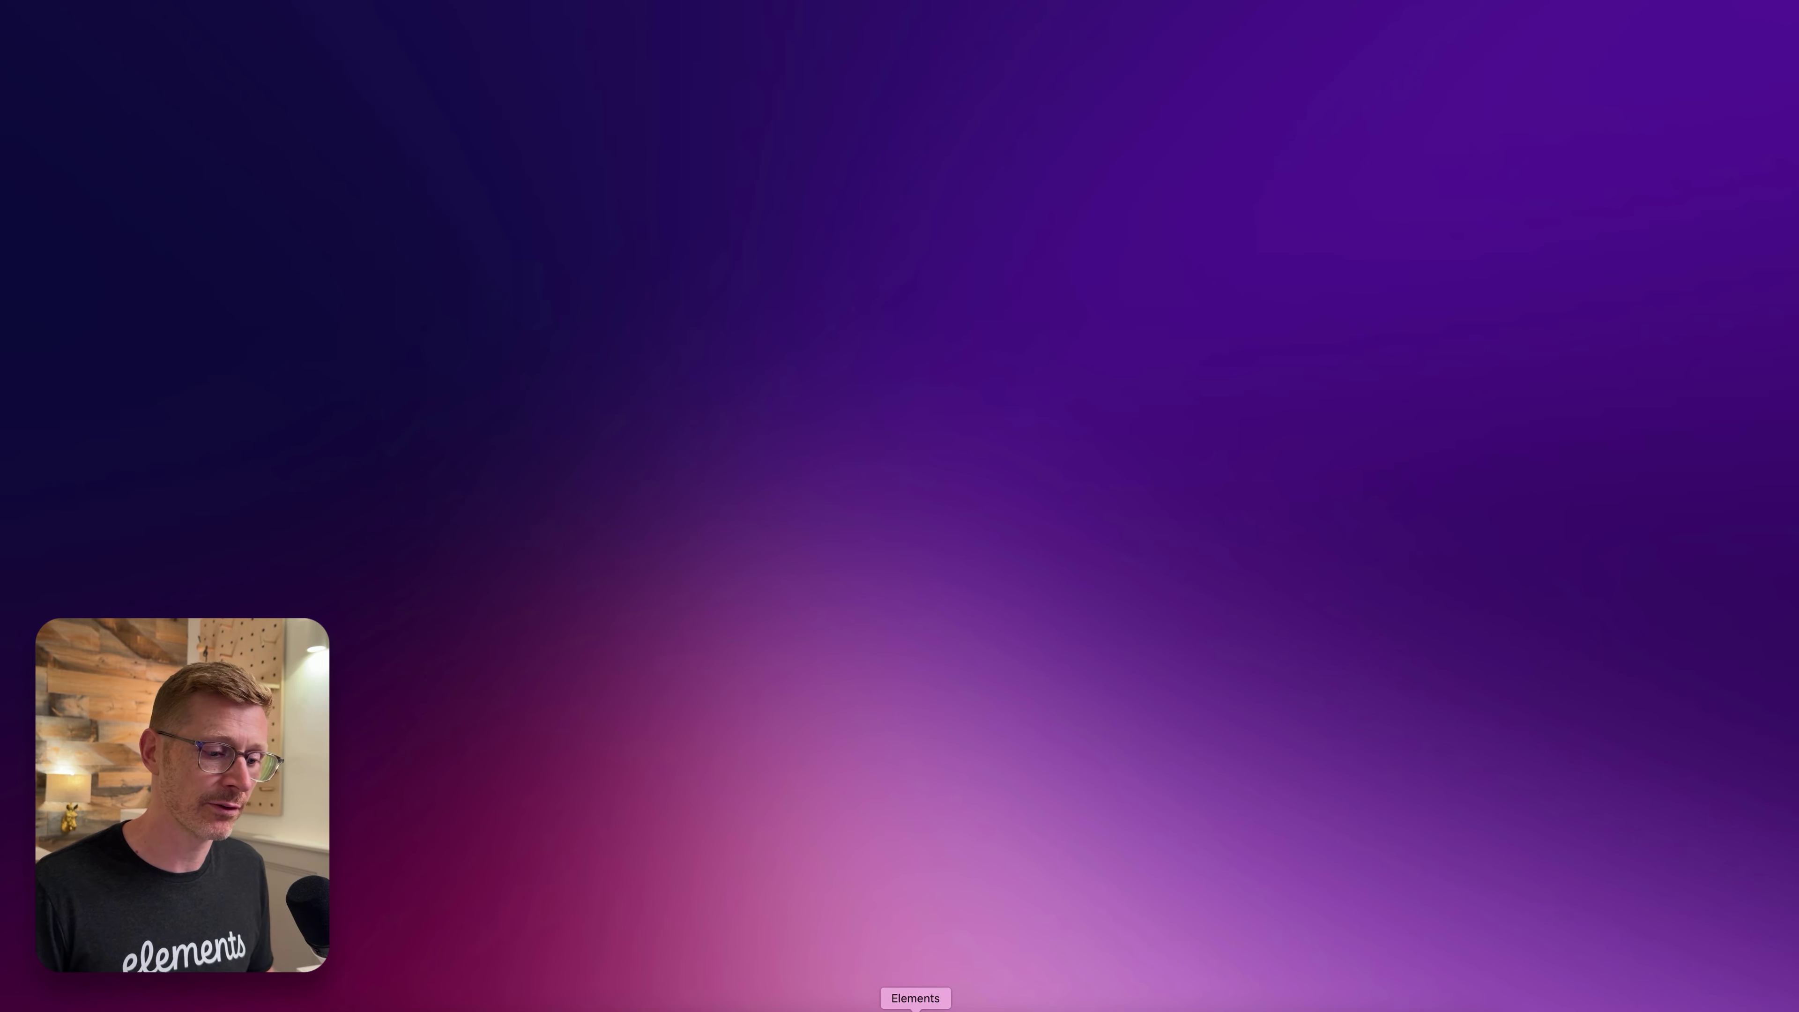
Step: Bring up the Link in Bio Update project and adjust the profile card's Overlay Blur
left_click(915, 1009)
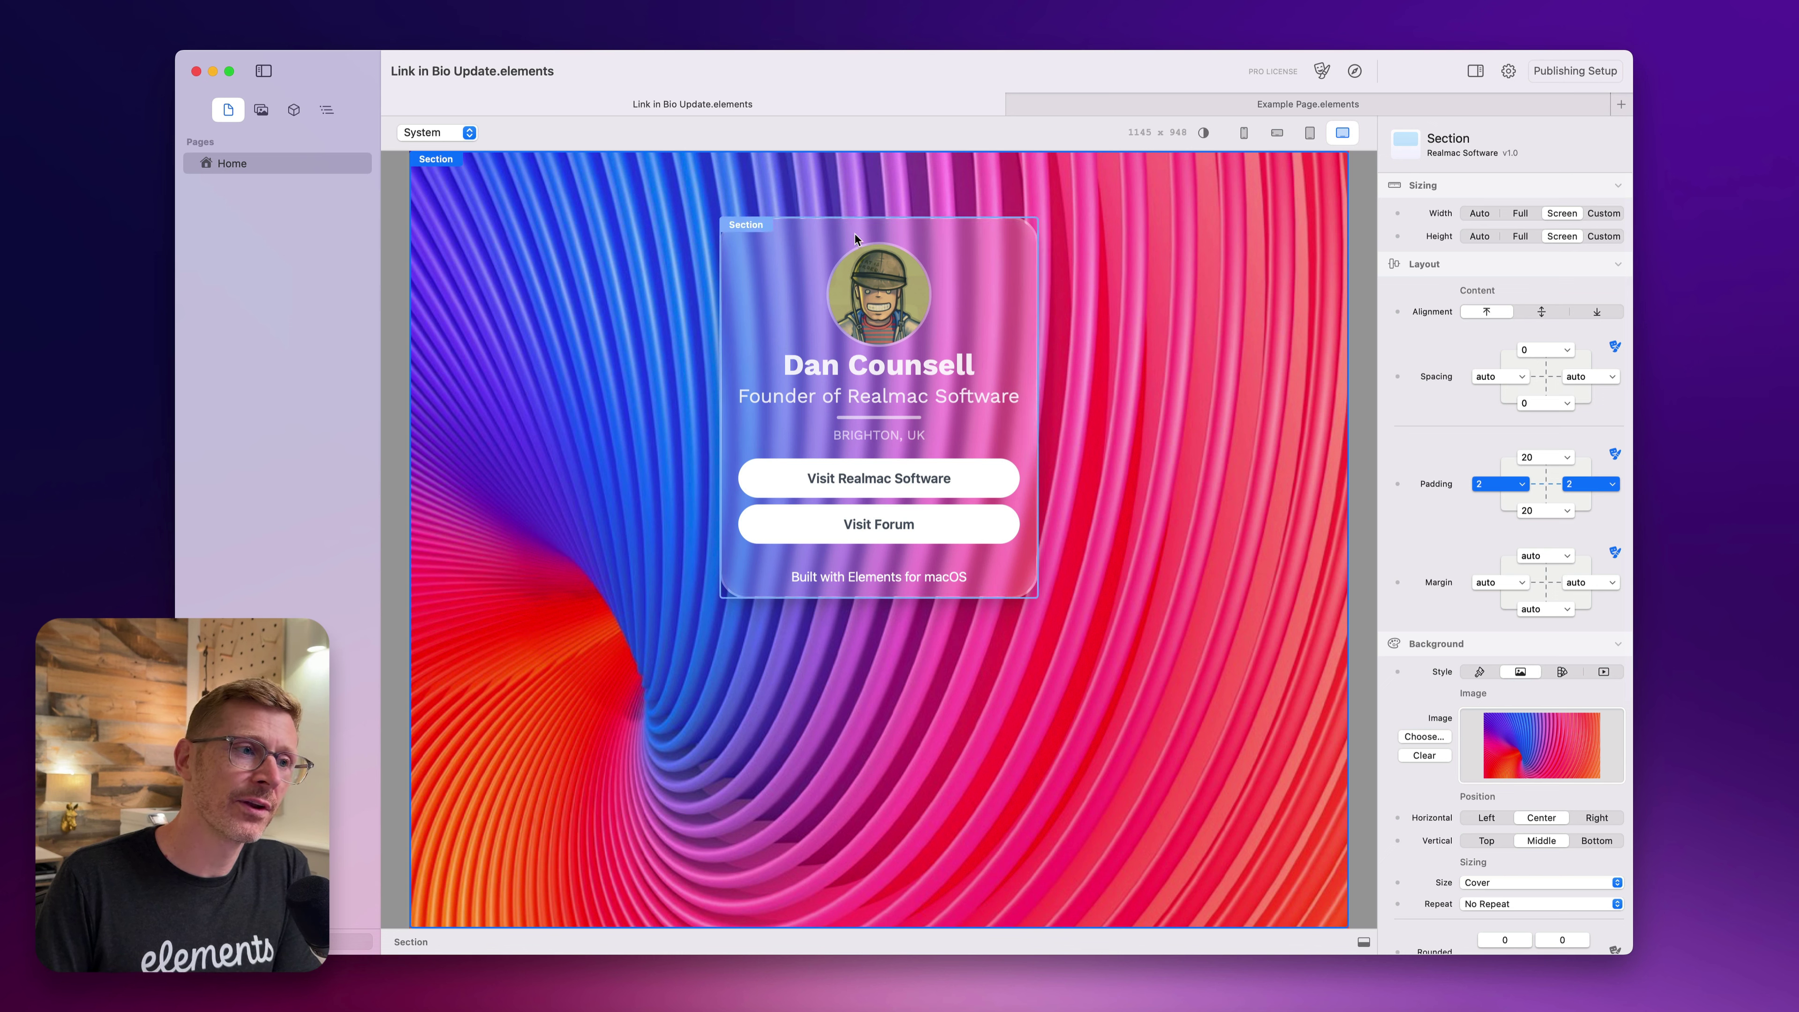
left_click(790, 222)
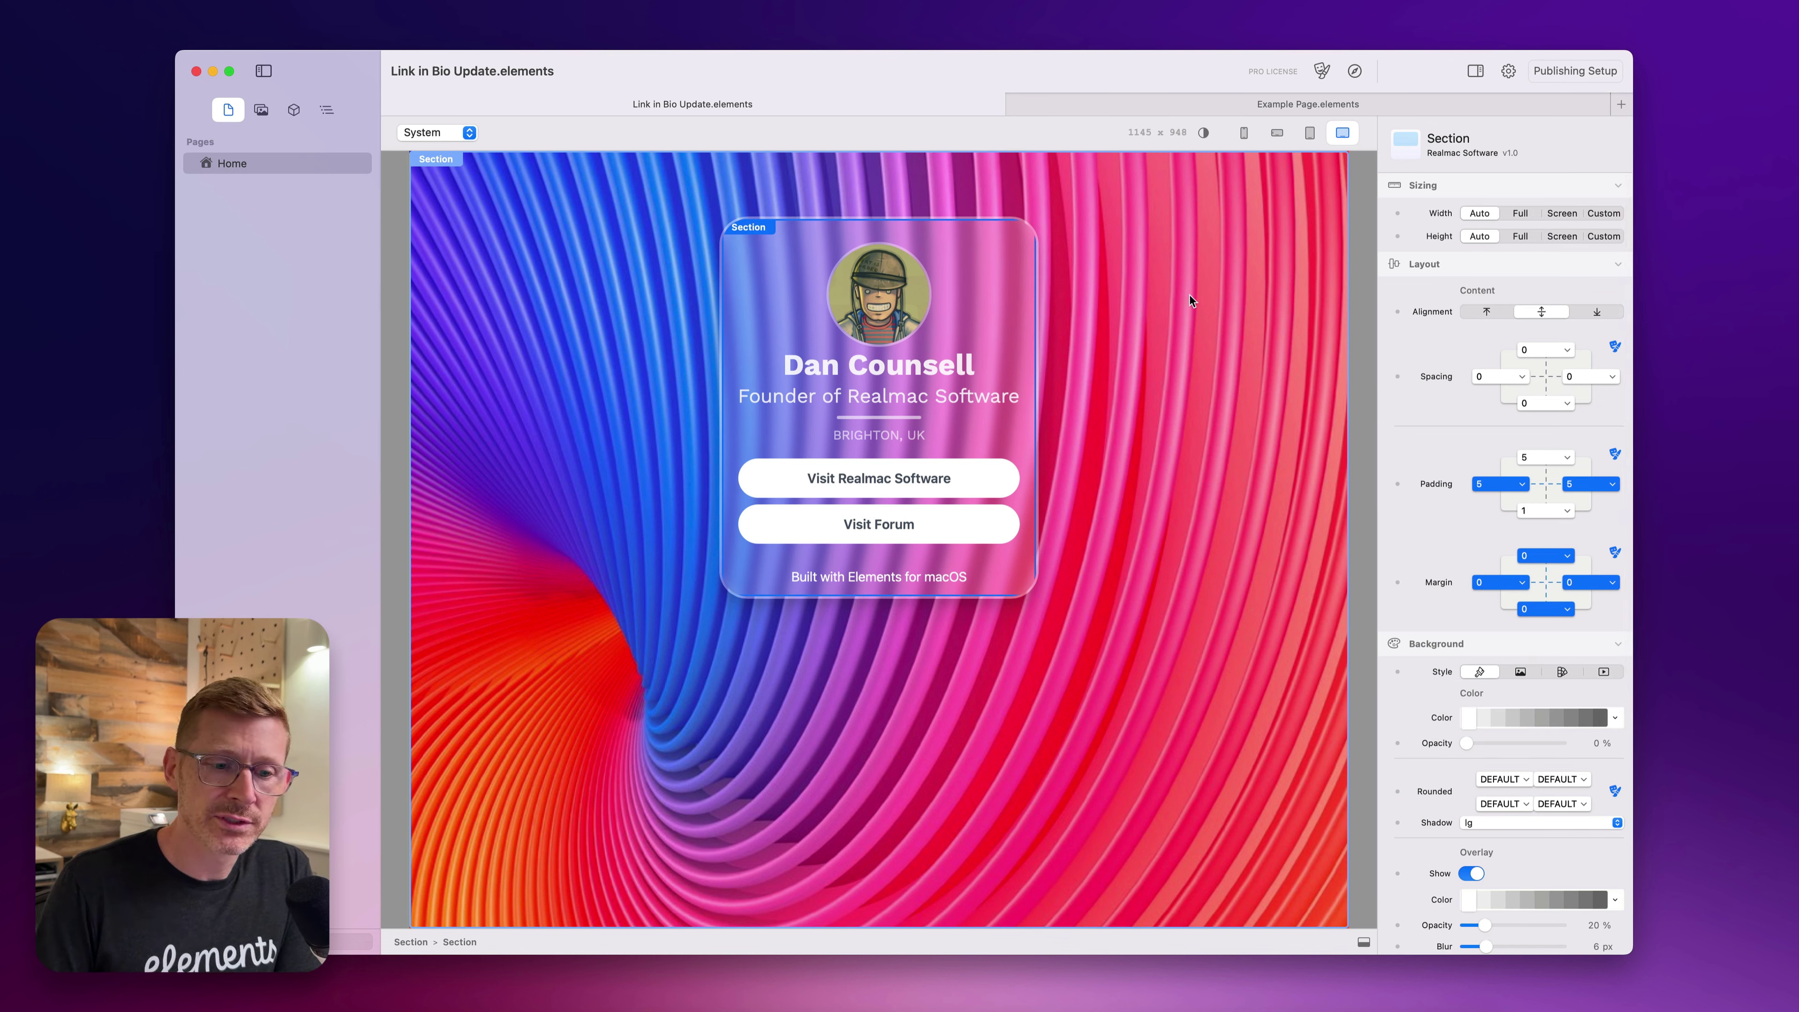
scroll(1519, 608, "down", 5)
scroll(1520, 608, "down", 1)
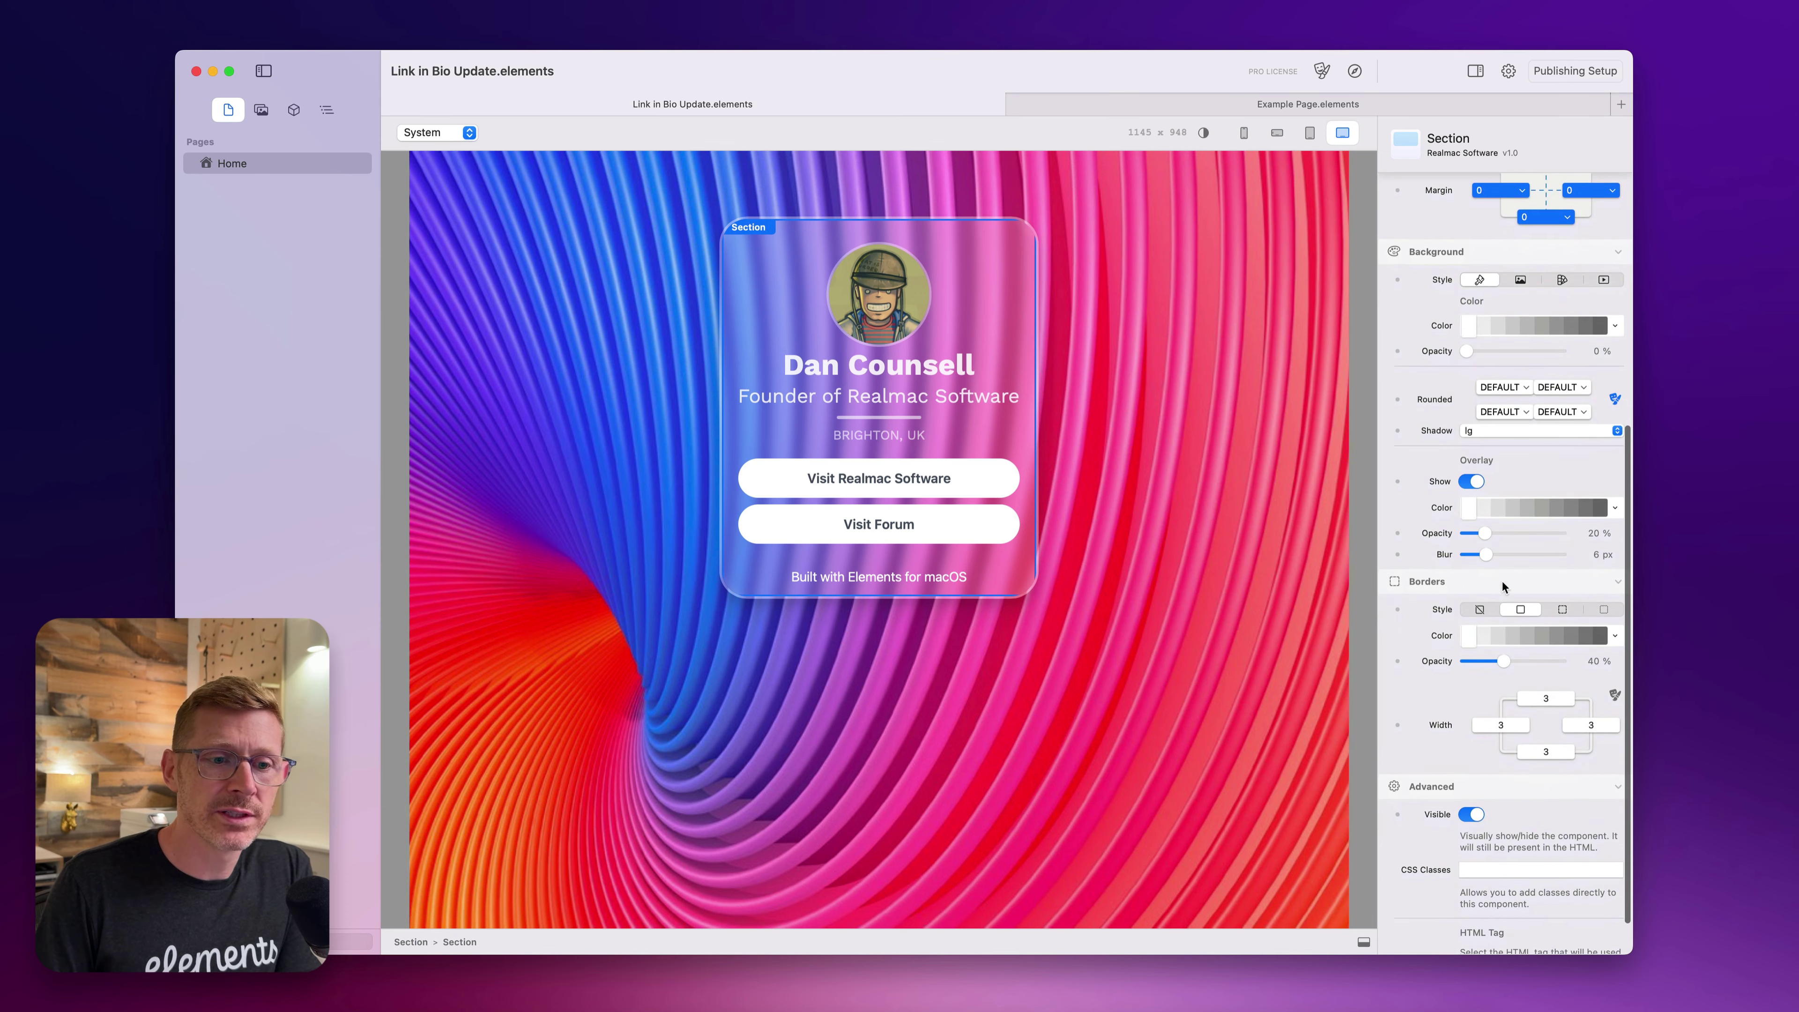
mouse_move(1485, 555)
left_mouse_down()
mouse_move(1467, 555)
mouse_move(1523, 555)
mouse_move(1487, 557)
left_mouse_up()
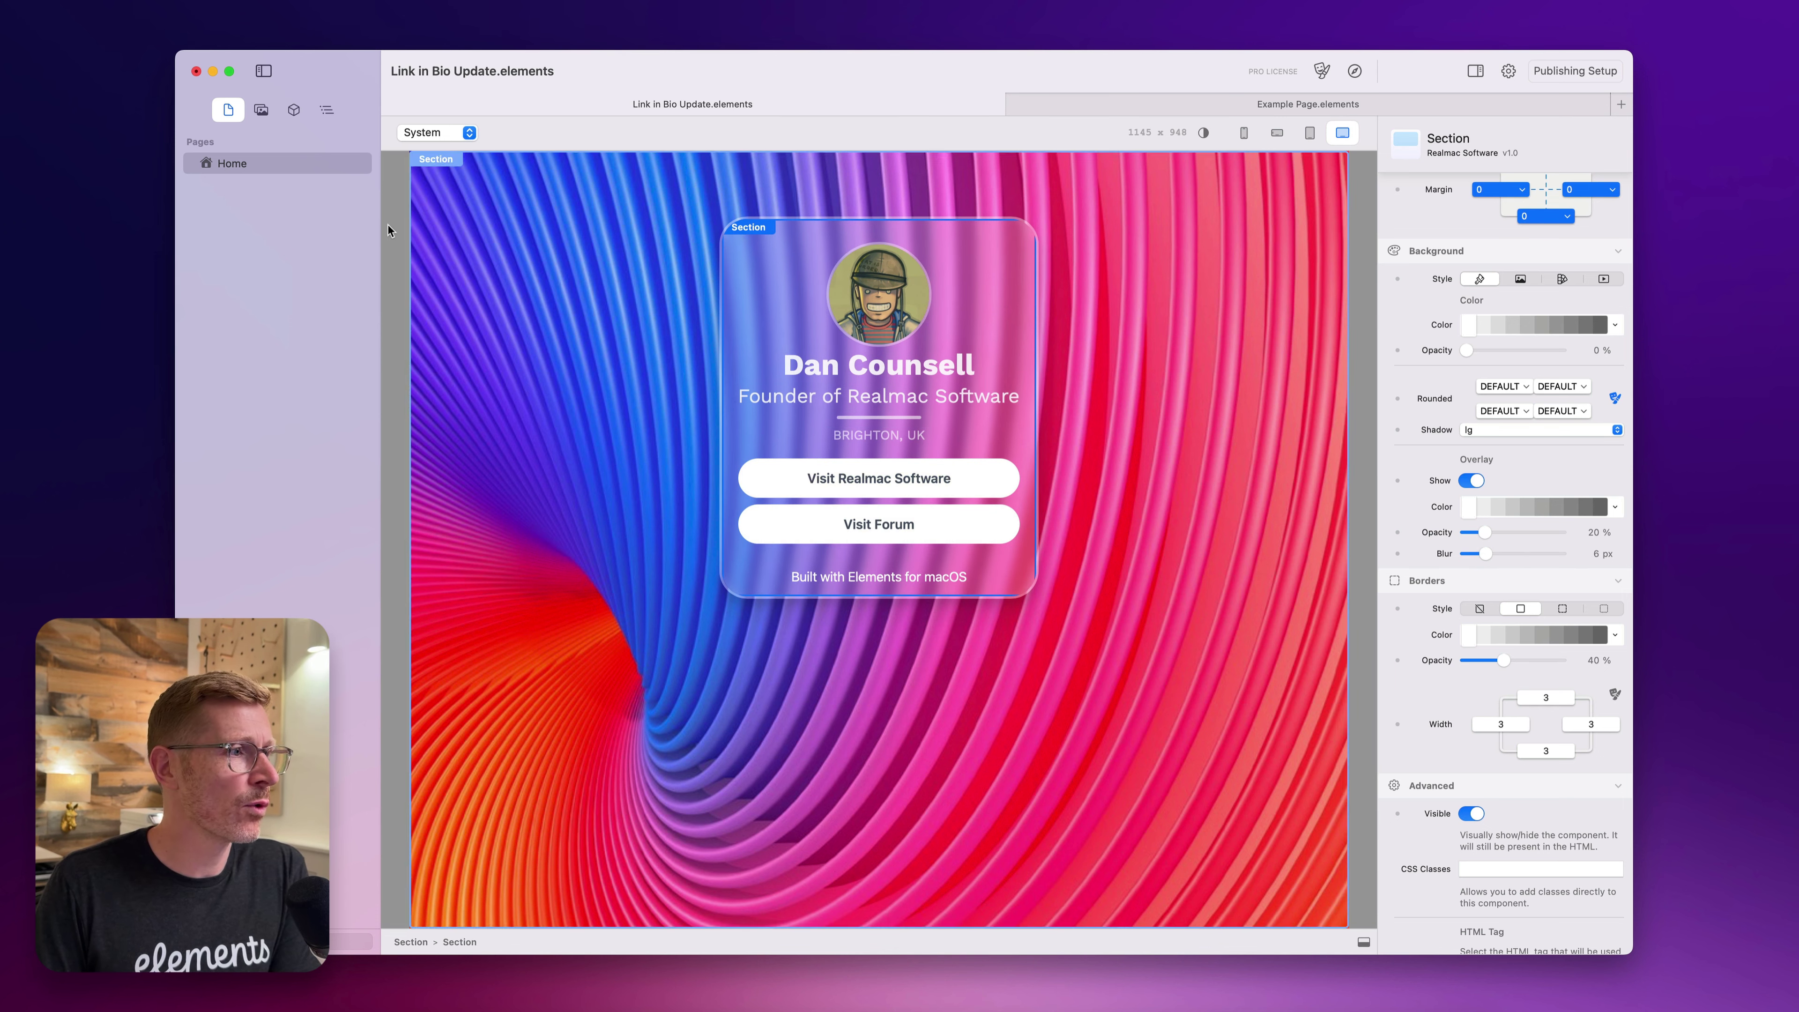
Step: In the outline, duplicate the Visit Forum Flex Item via its context menu
left_click(328, 118)
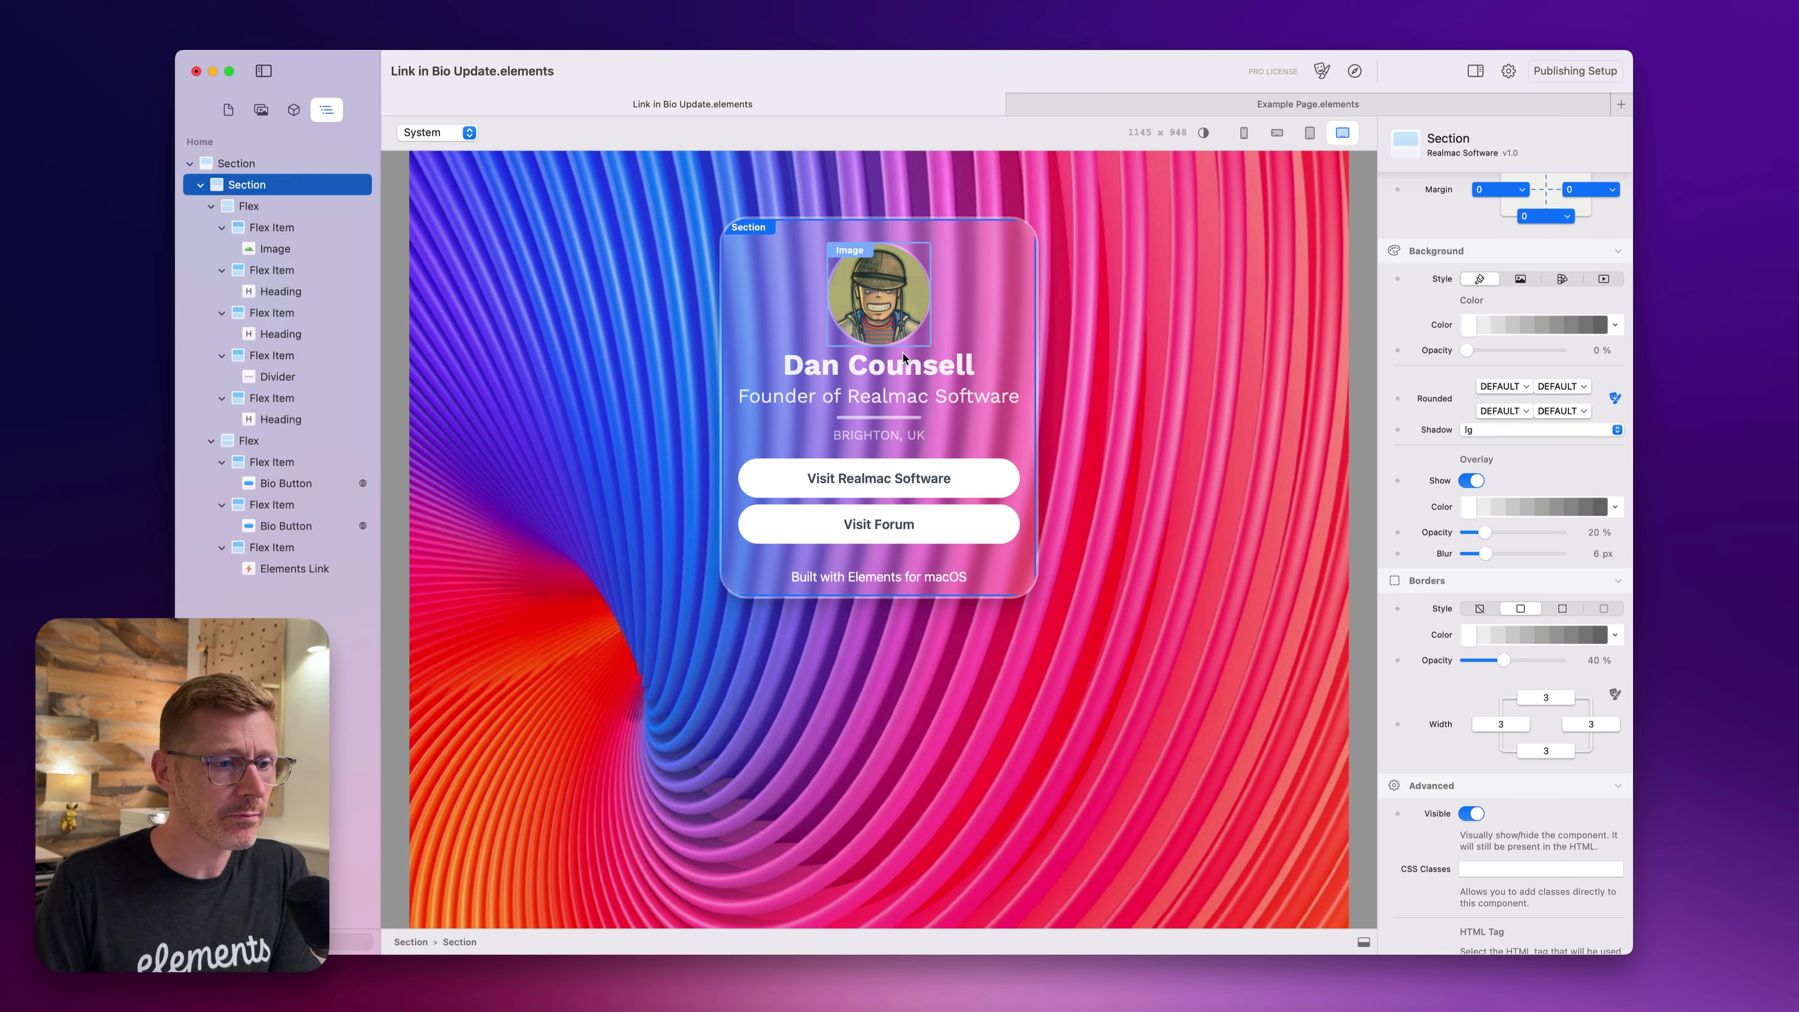
left_click(998, 502)
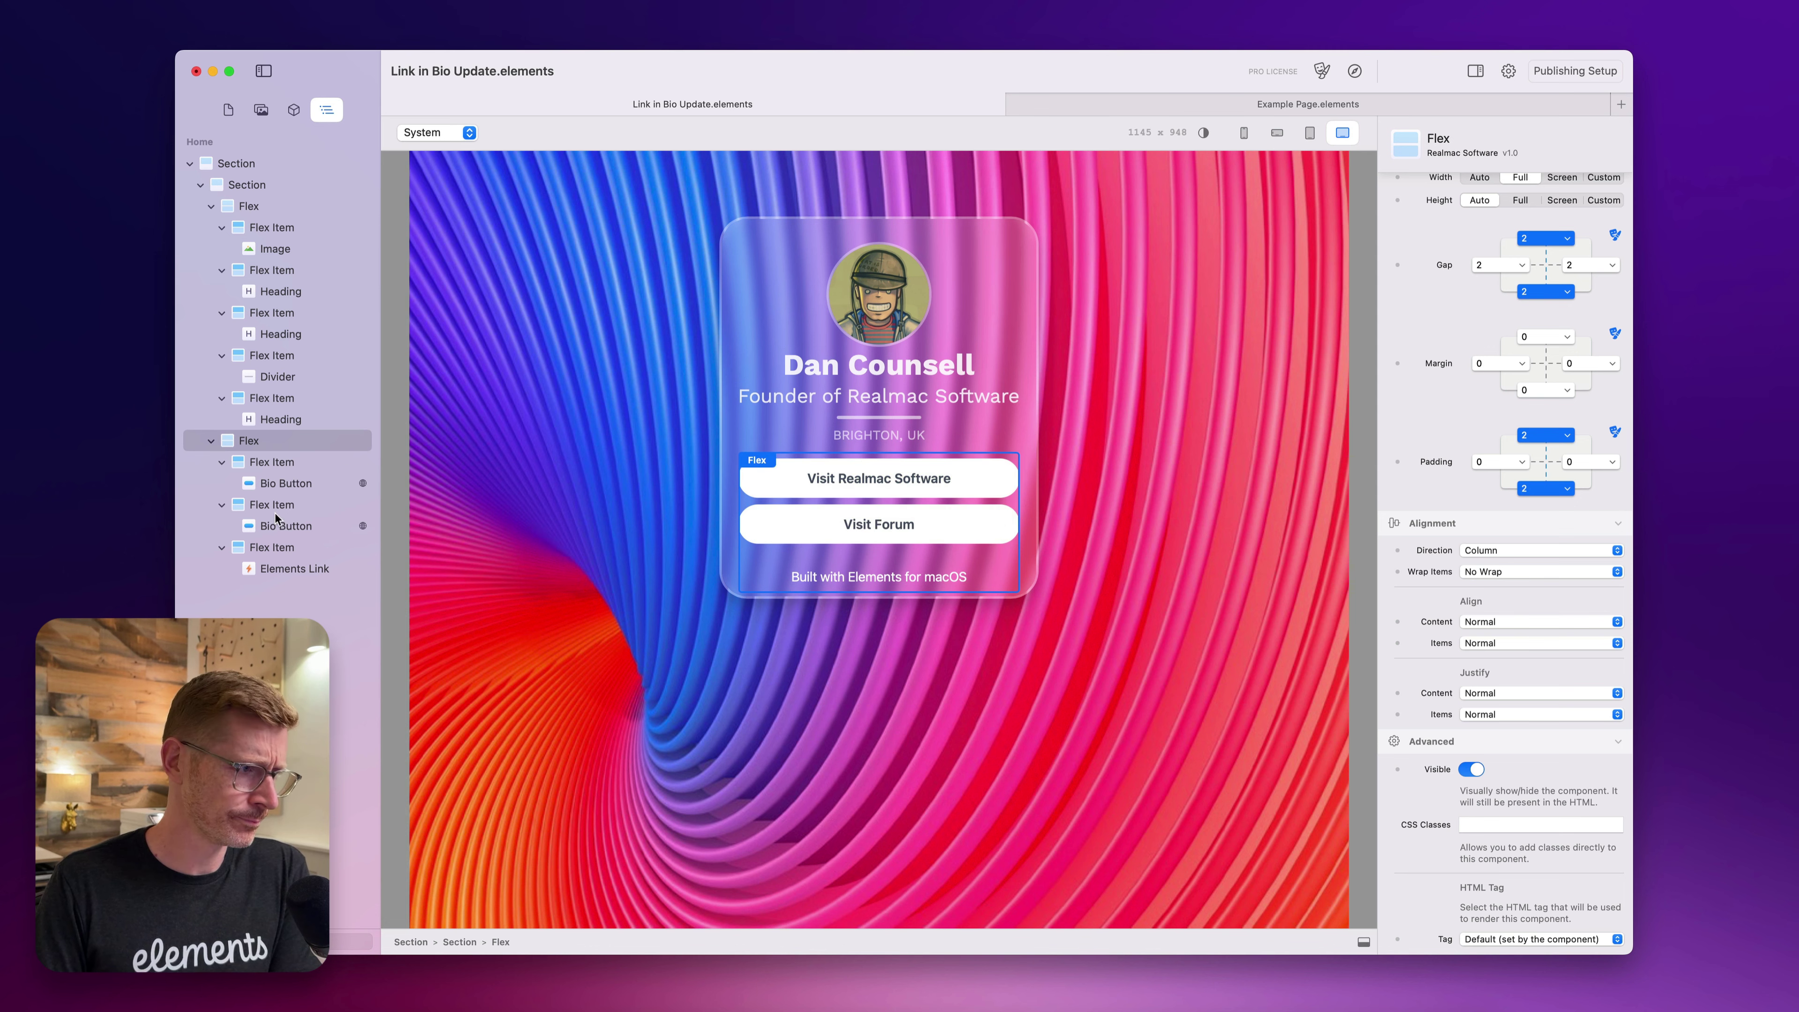
left_click(945, 526)
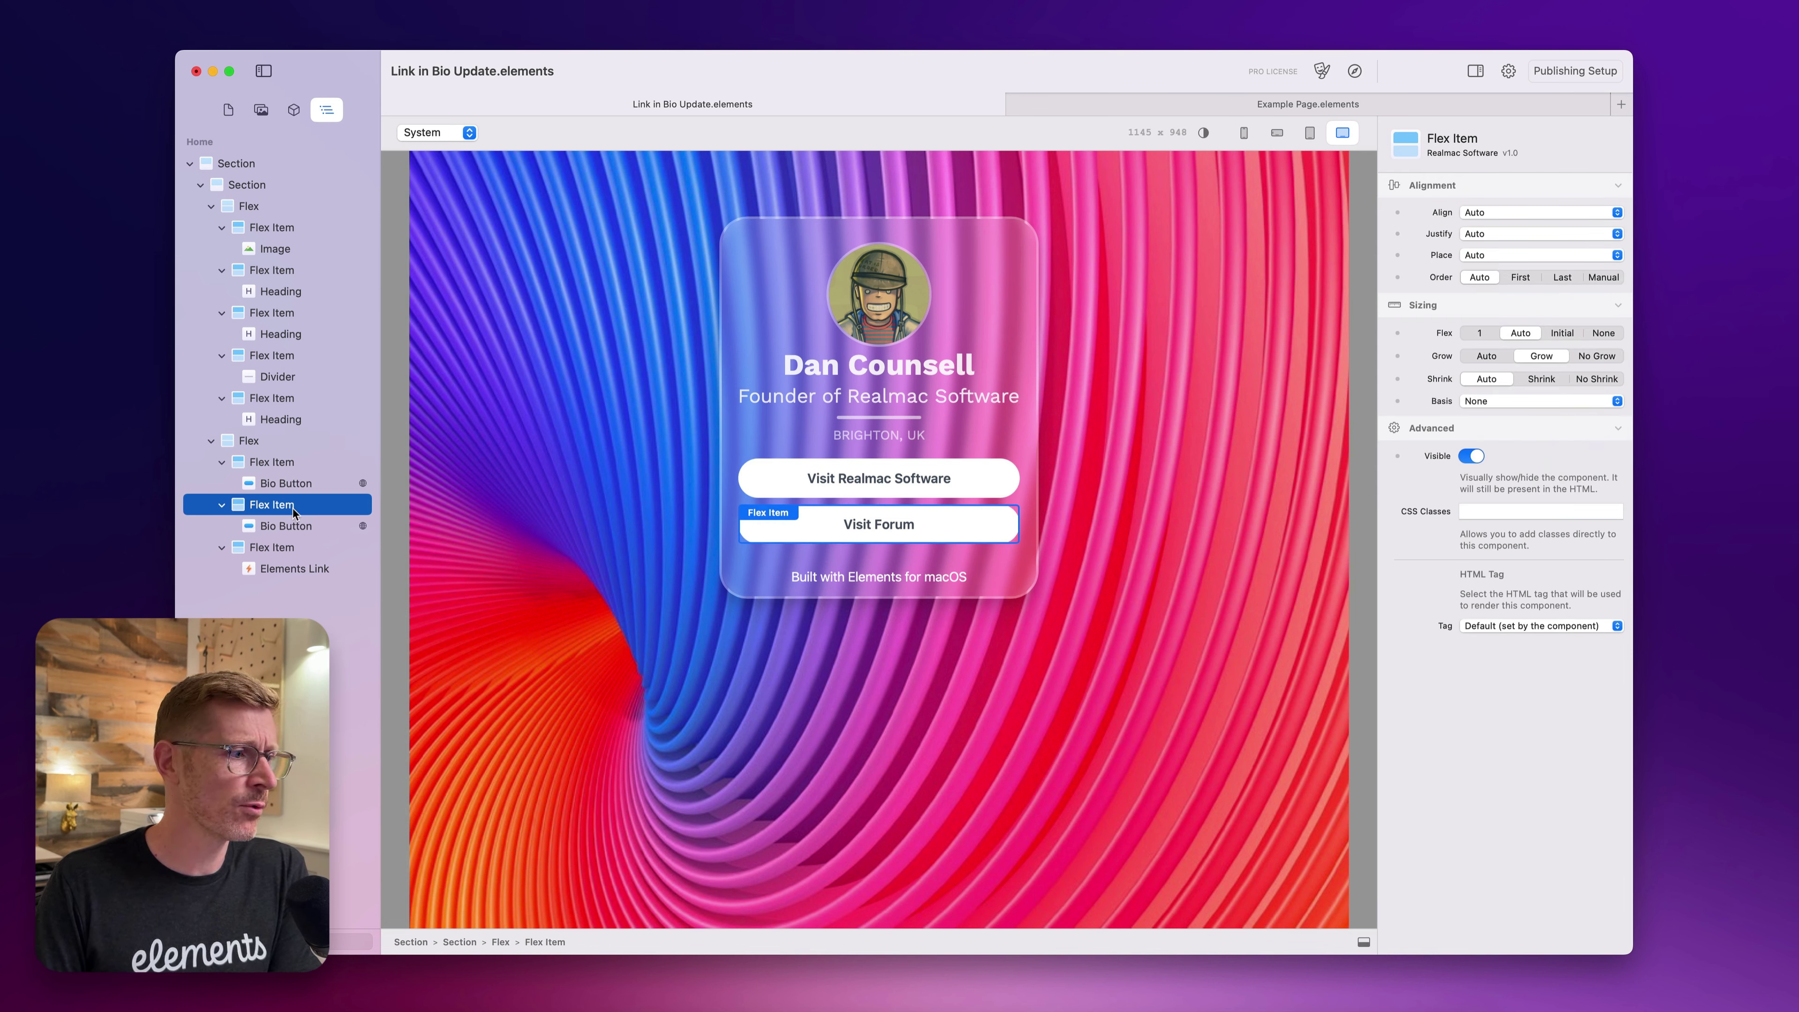
right_click(279, 507)
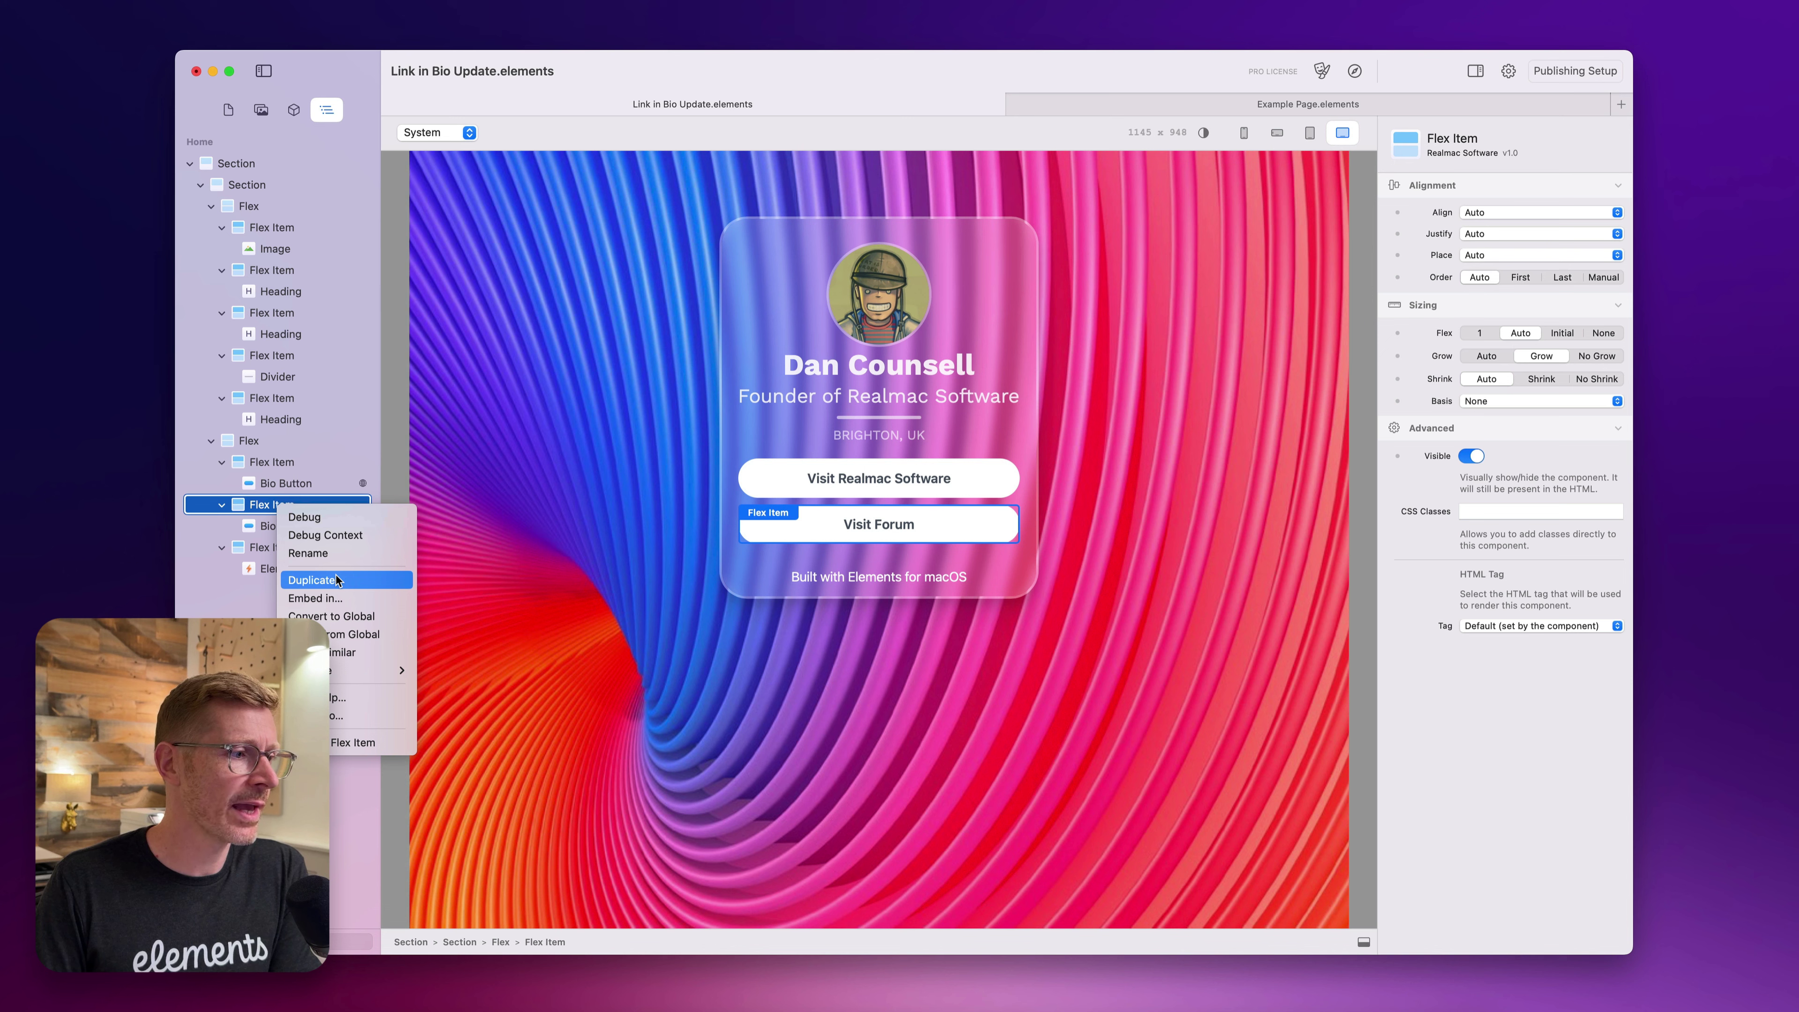
left_click(309, 503)
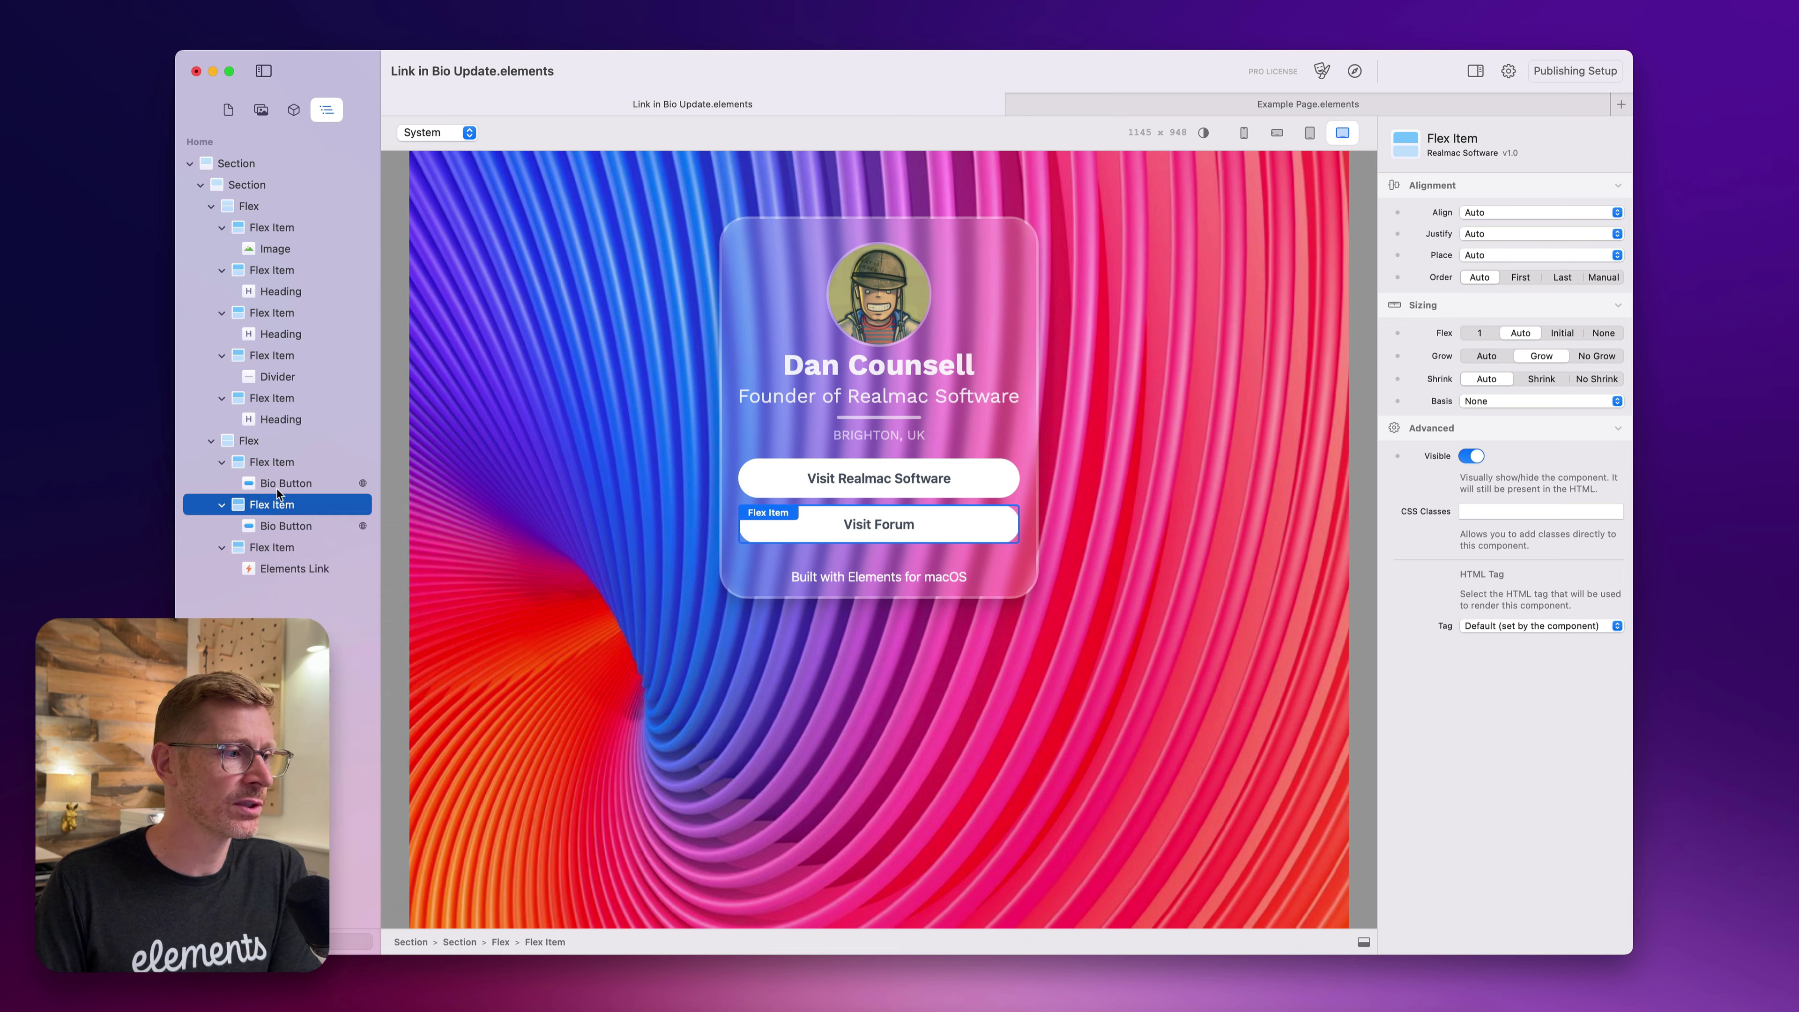
right_click(286, 504)
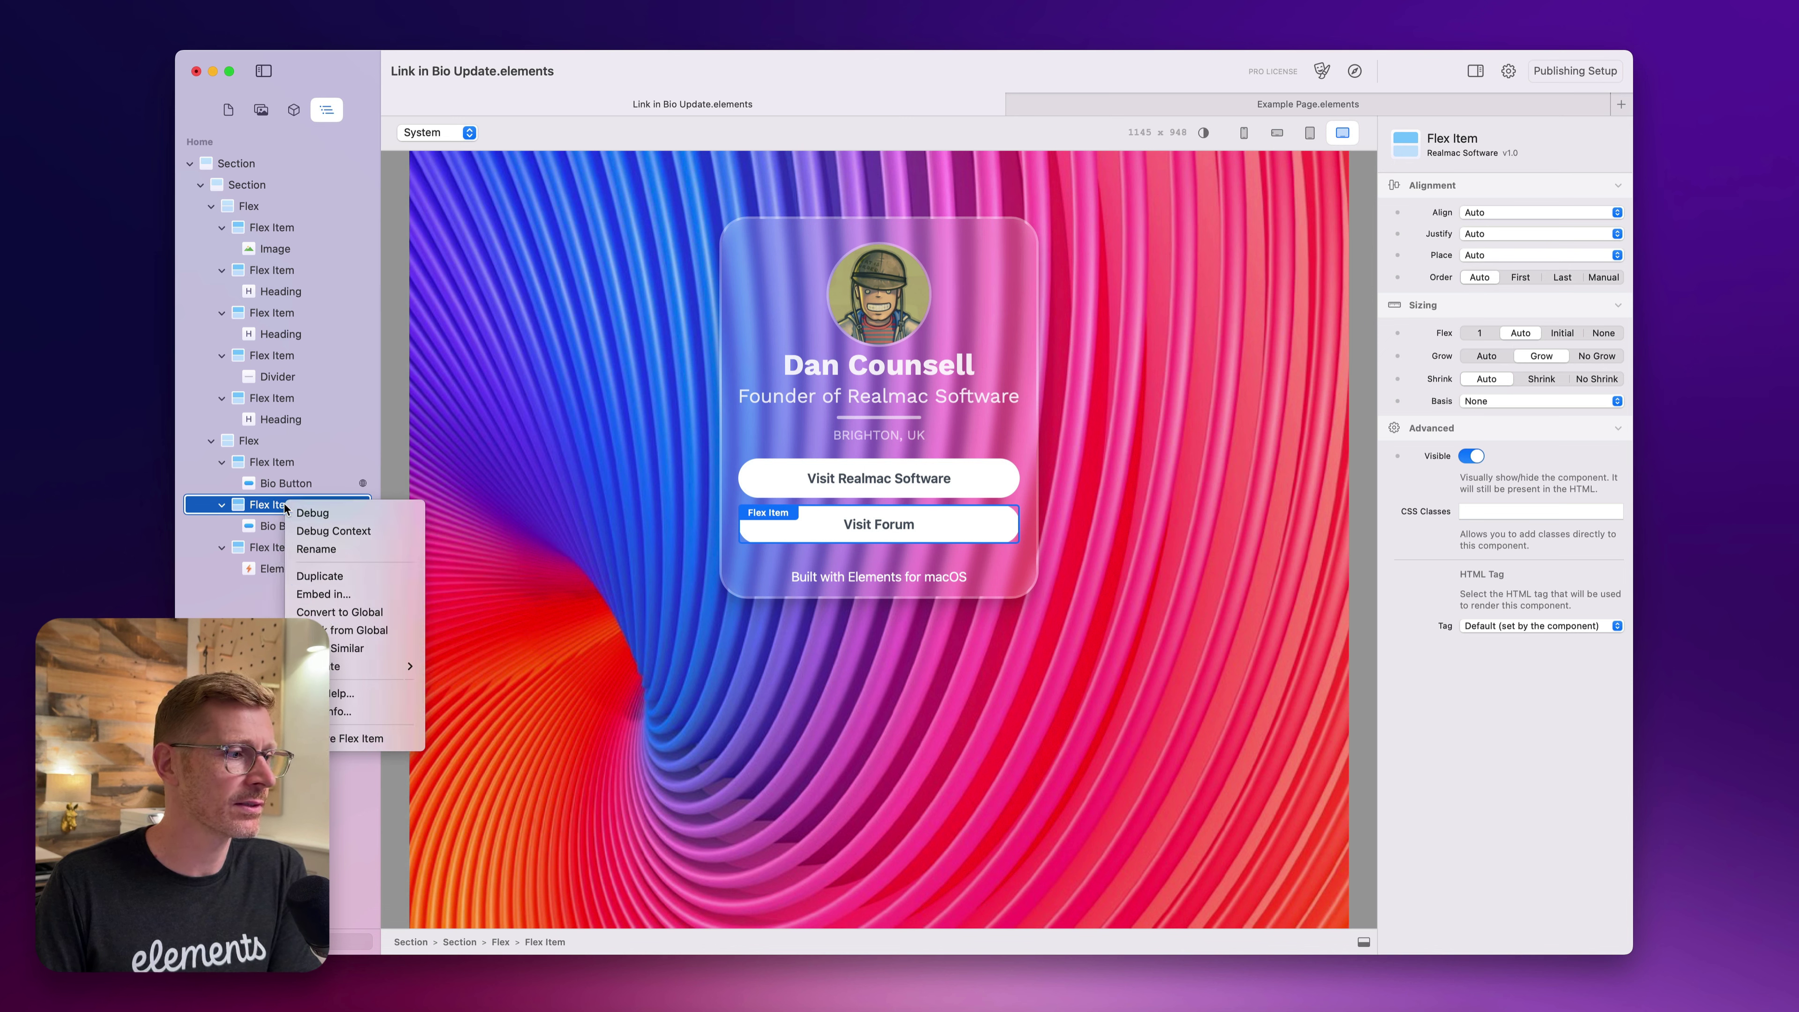
left_click(358, 584)
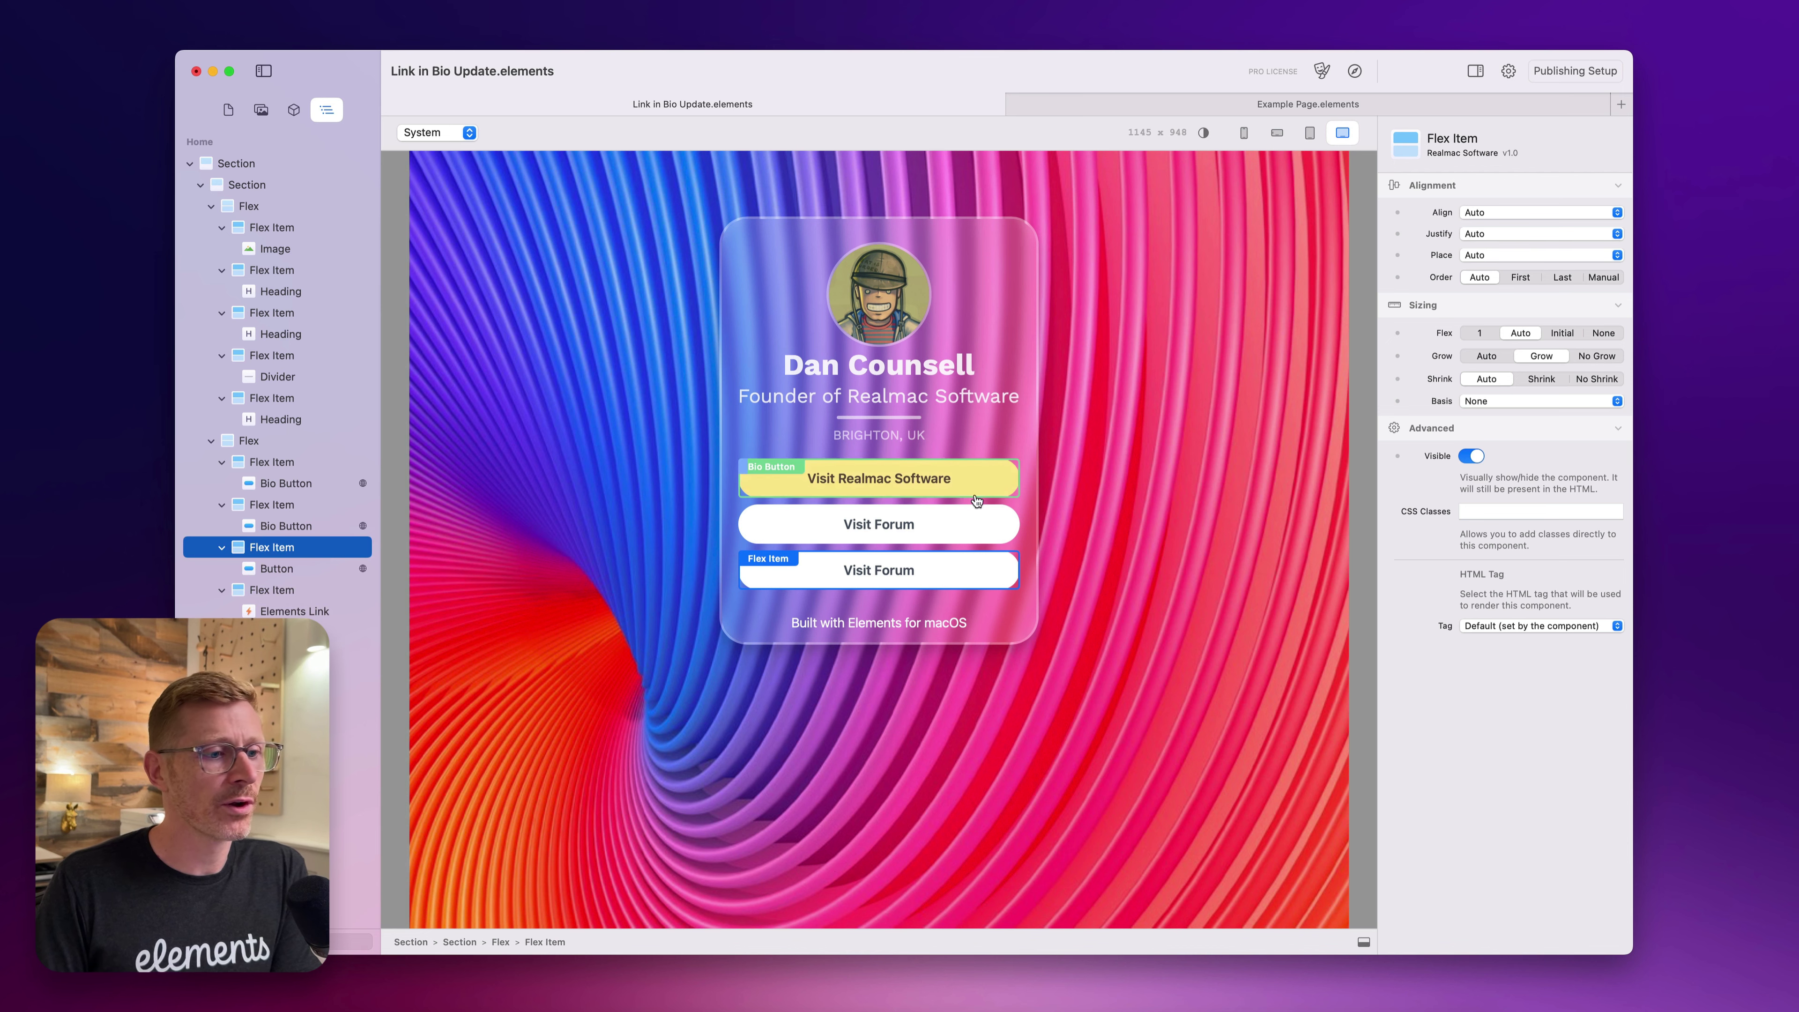
Step: Reset the duplicated third button's Text override so it reads 'Visit Realmac Software'
left_click(280, 485)
left_click(294, 110)
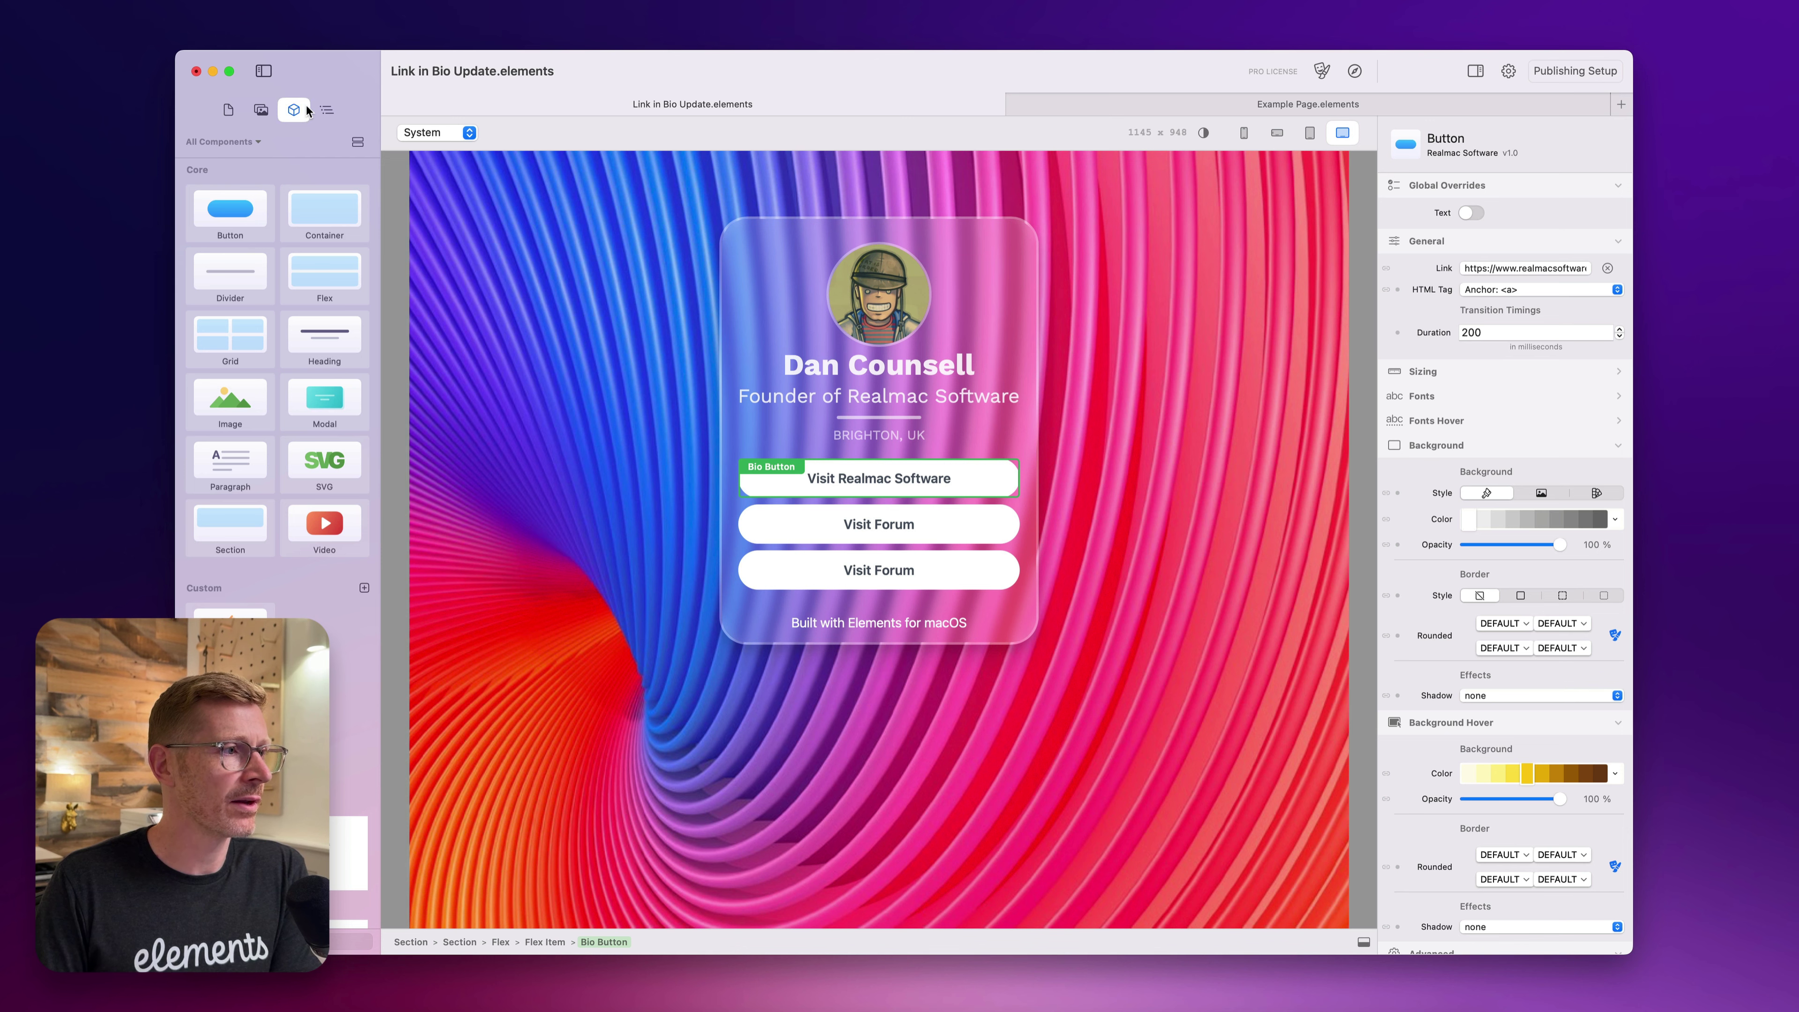
left_click(327, 110)
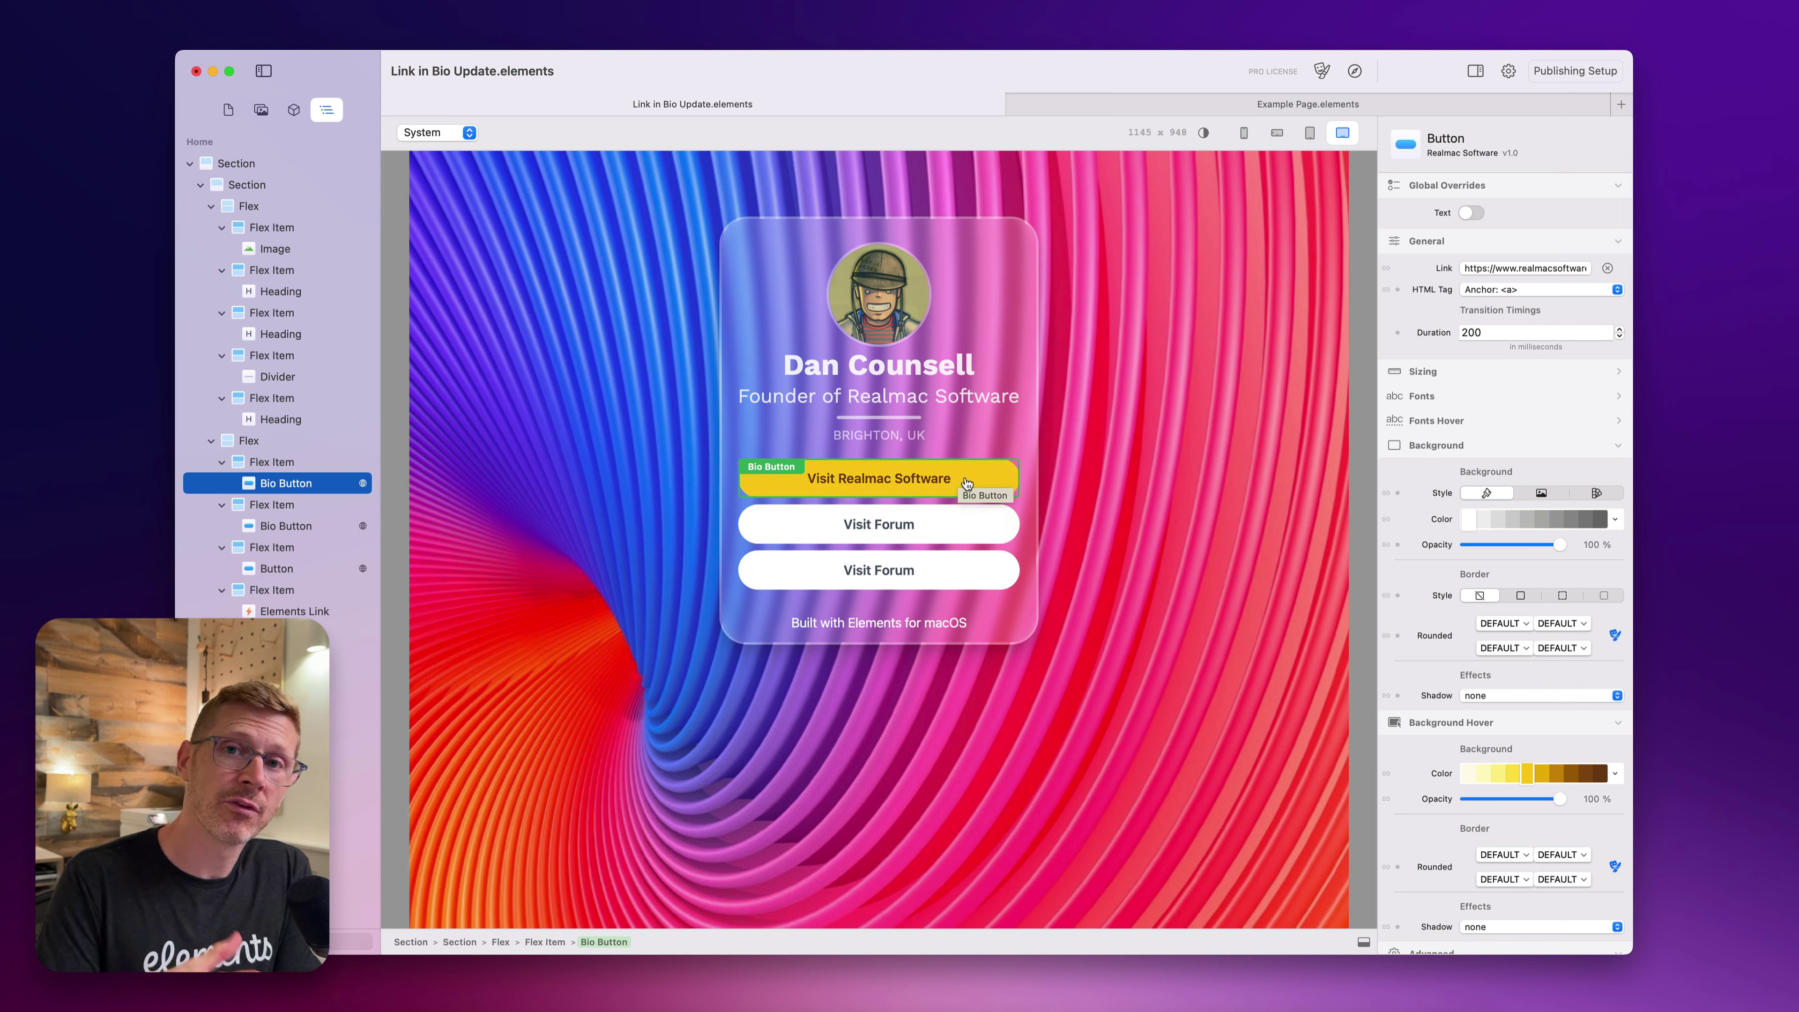
left_click(978, 520)
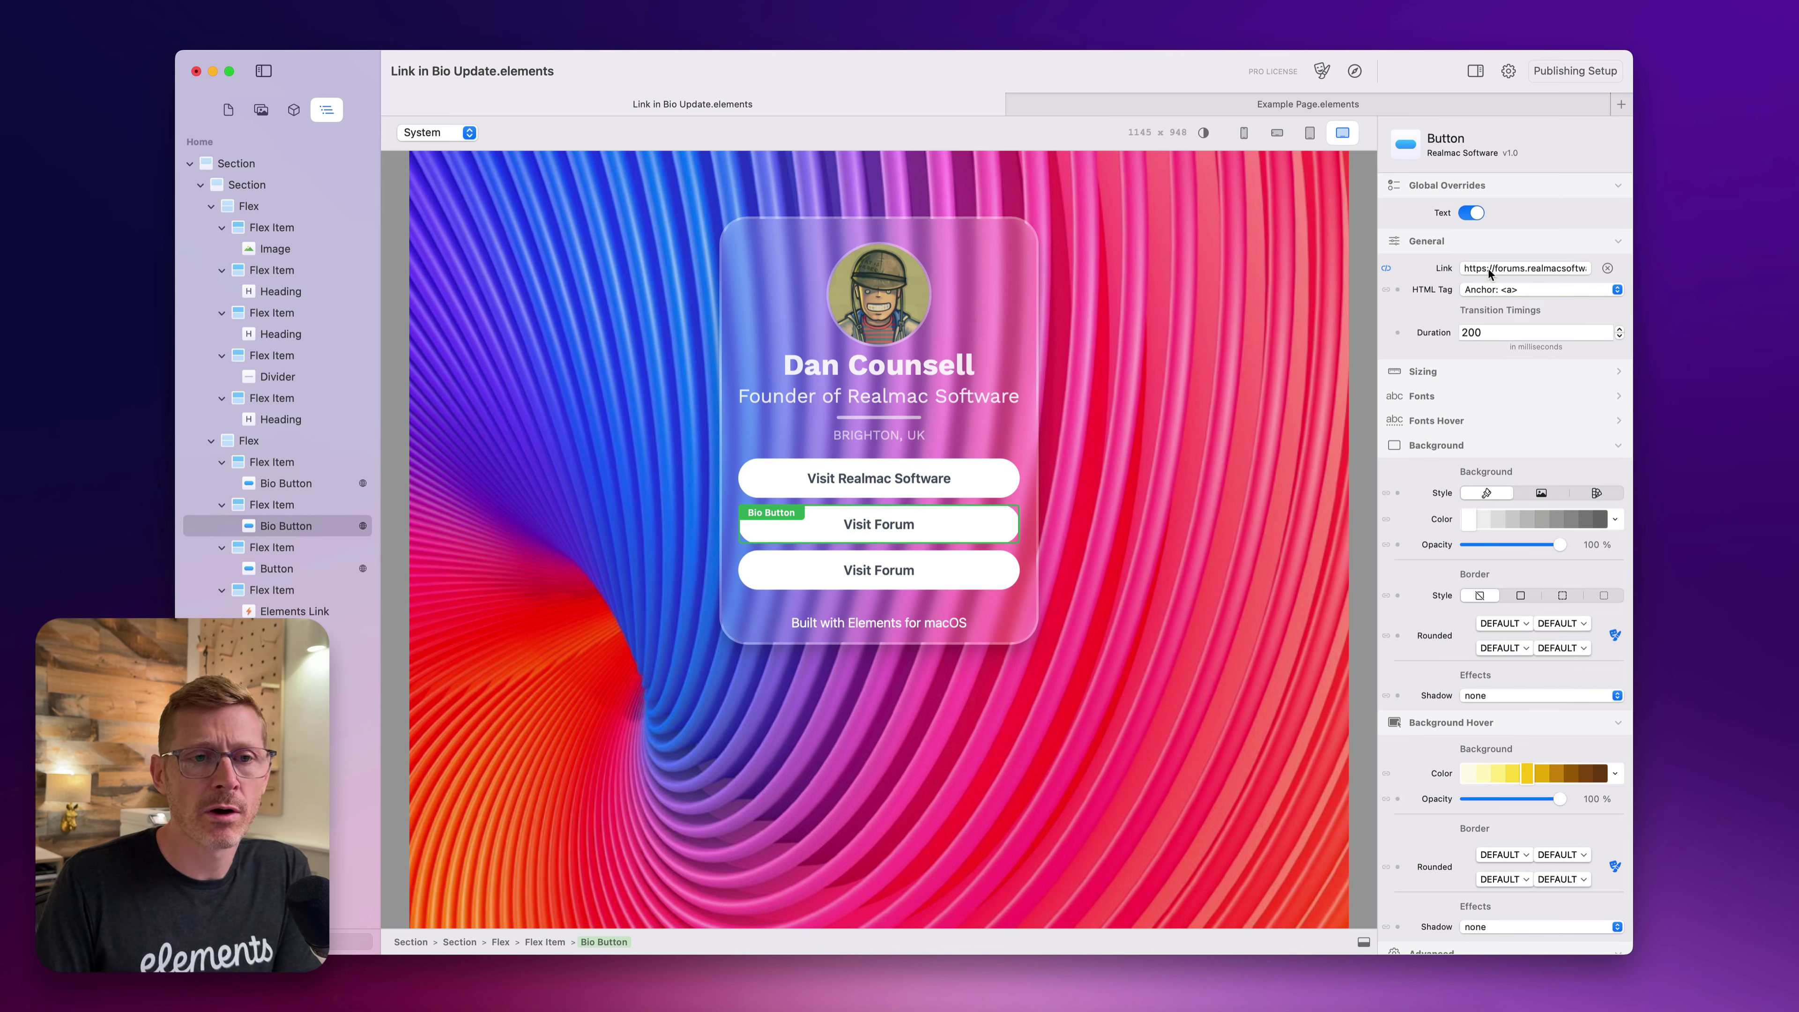
left_click(1386, 270)
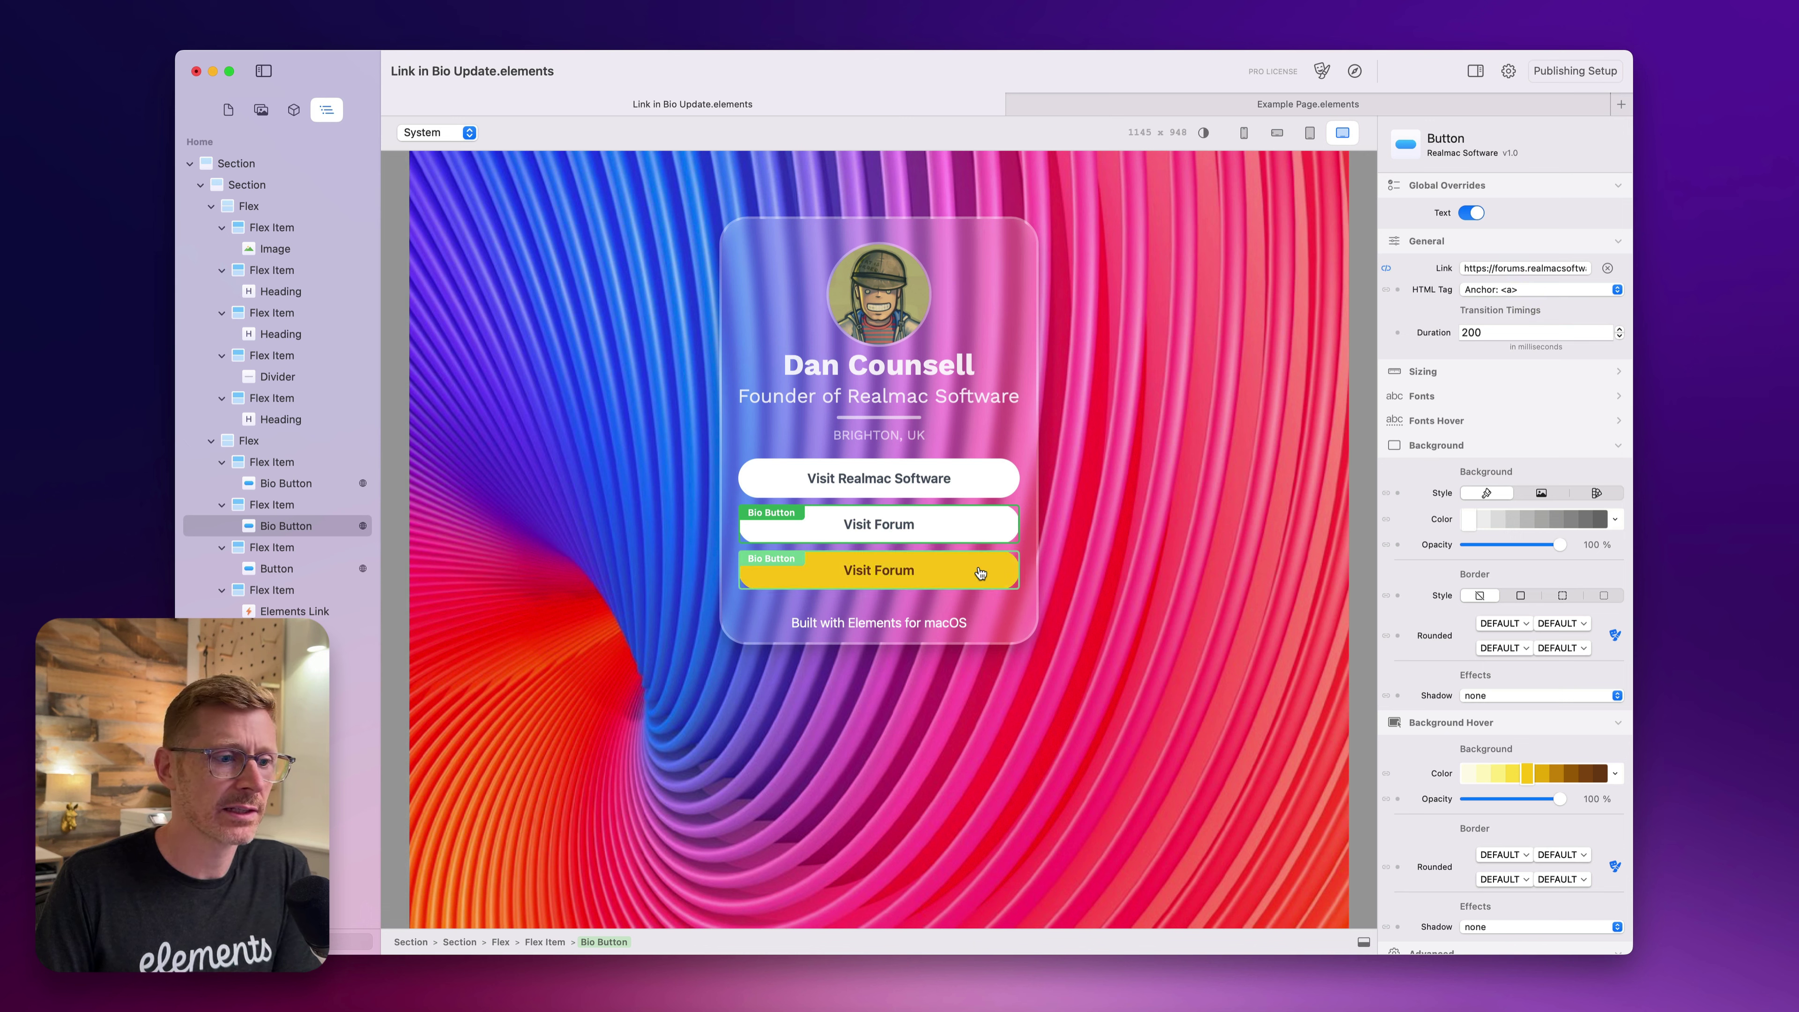
left_click(980, 572)
left_click(1472, 213)
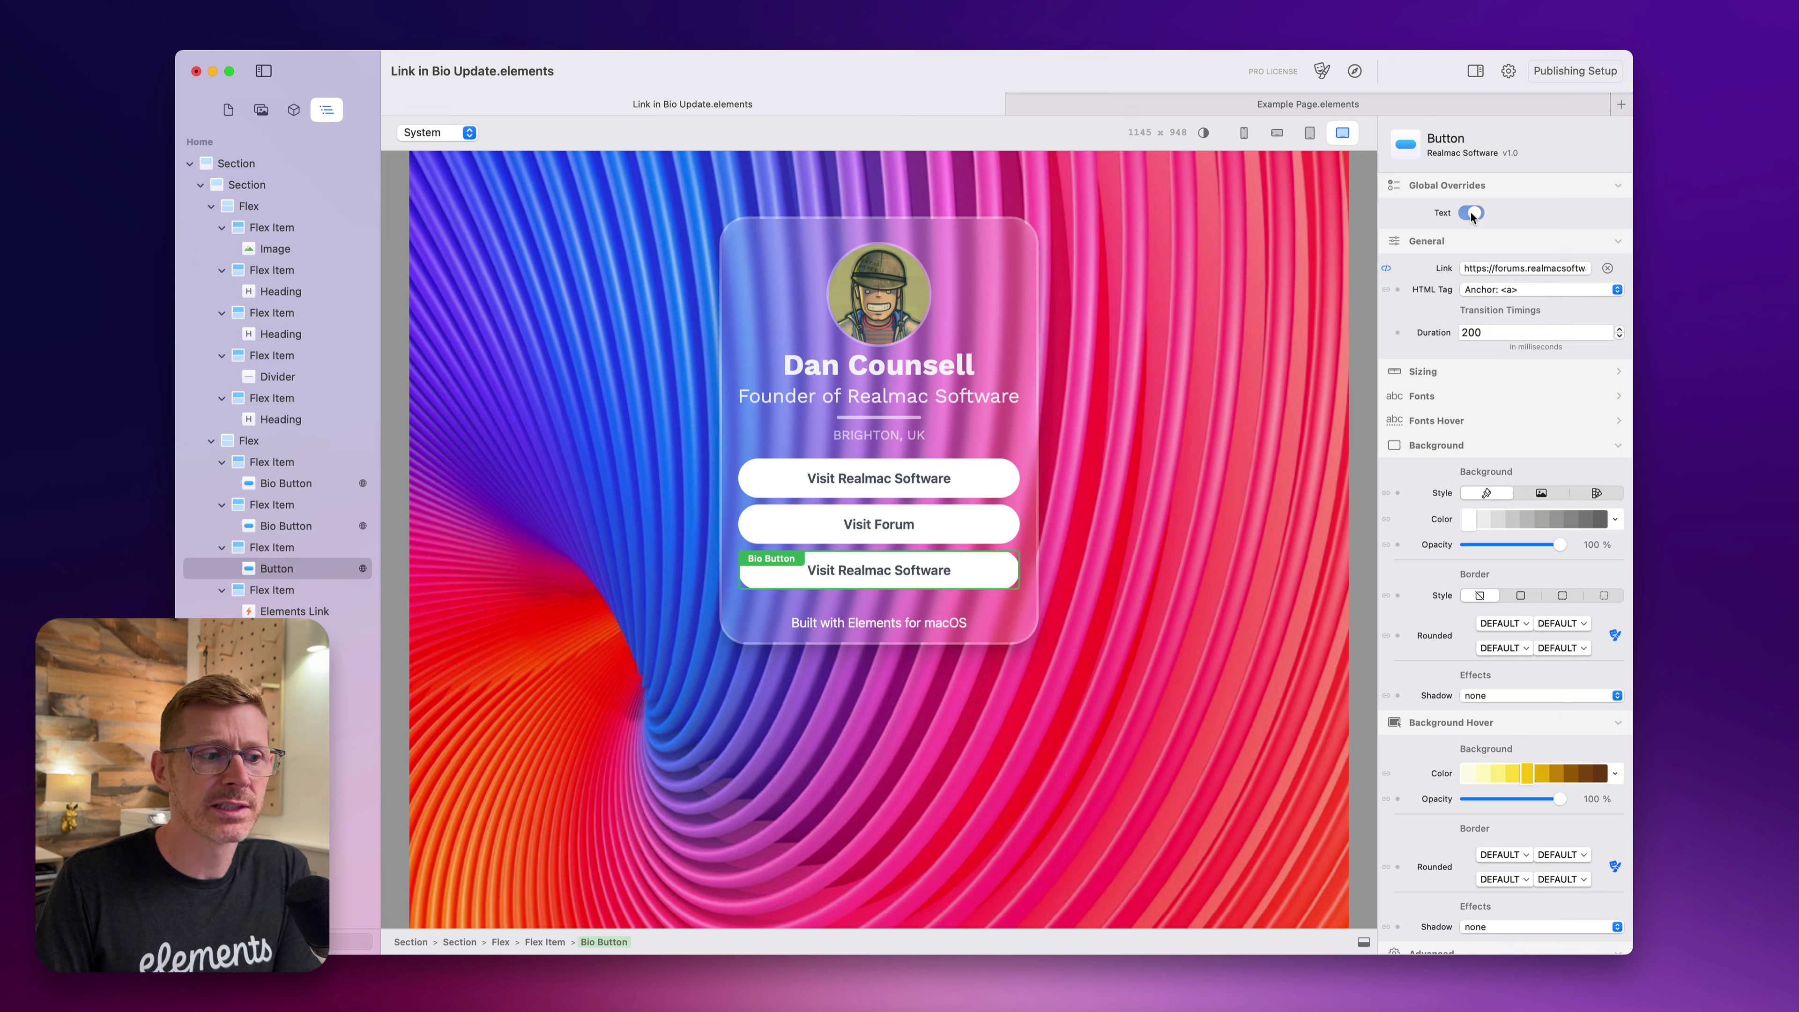
Step: Relabel the third button 'Visit YouTube' using custom text
left_click(1472, 213)
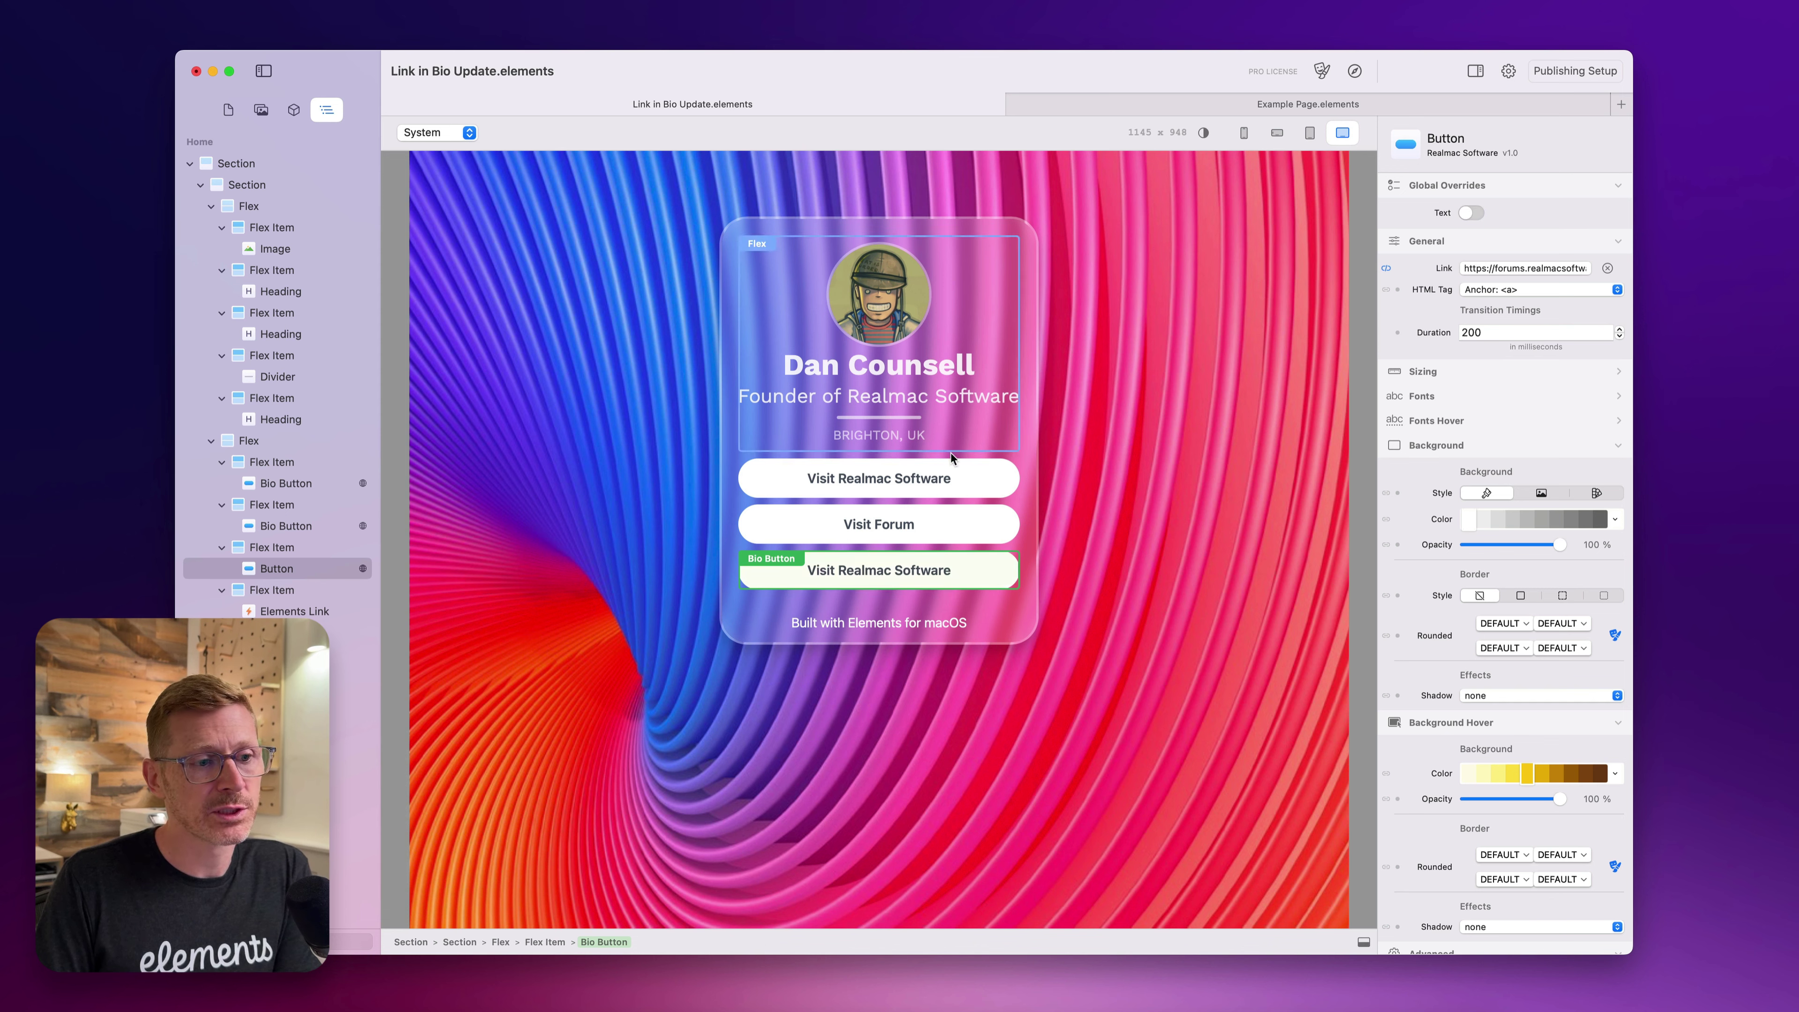
left_click(1472, 213)
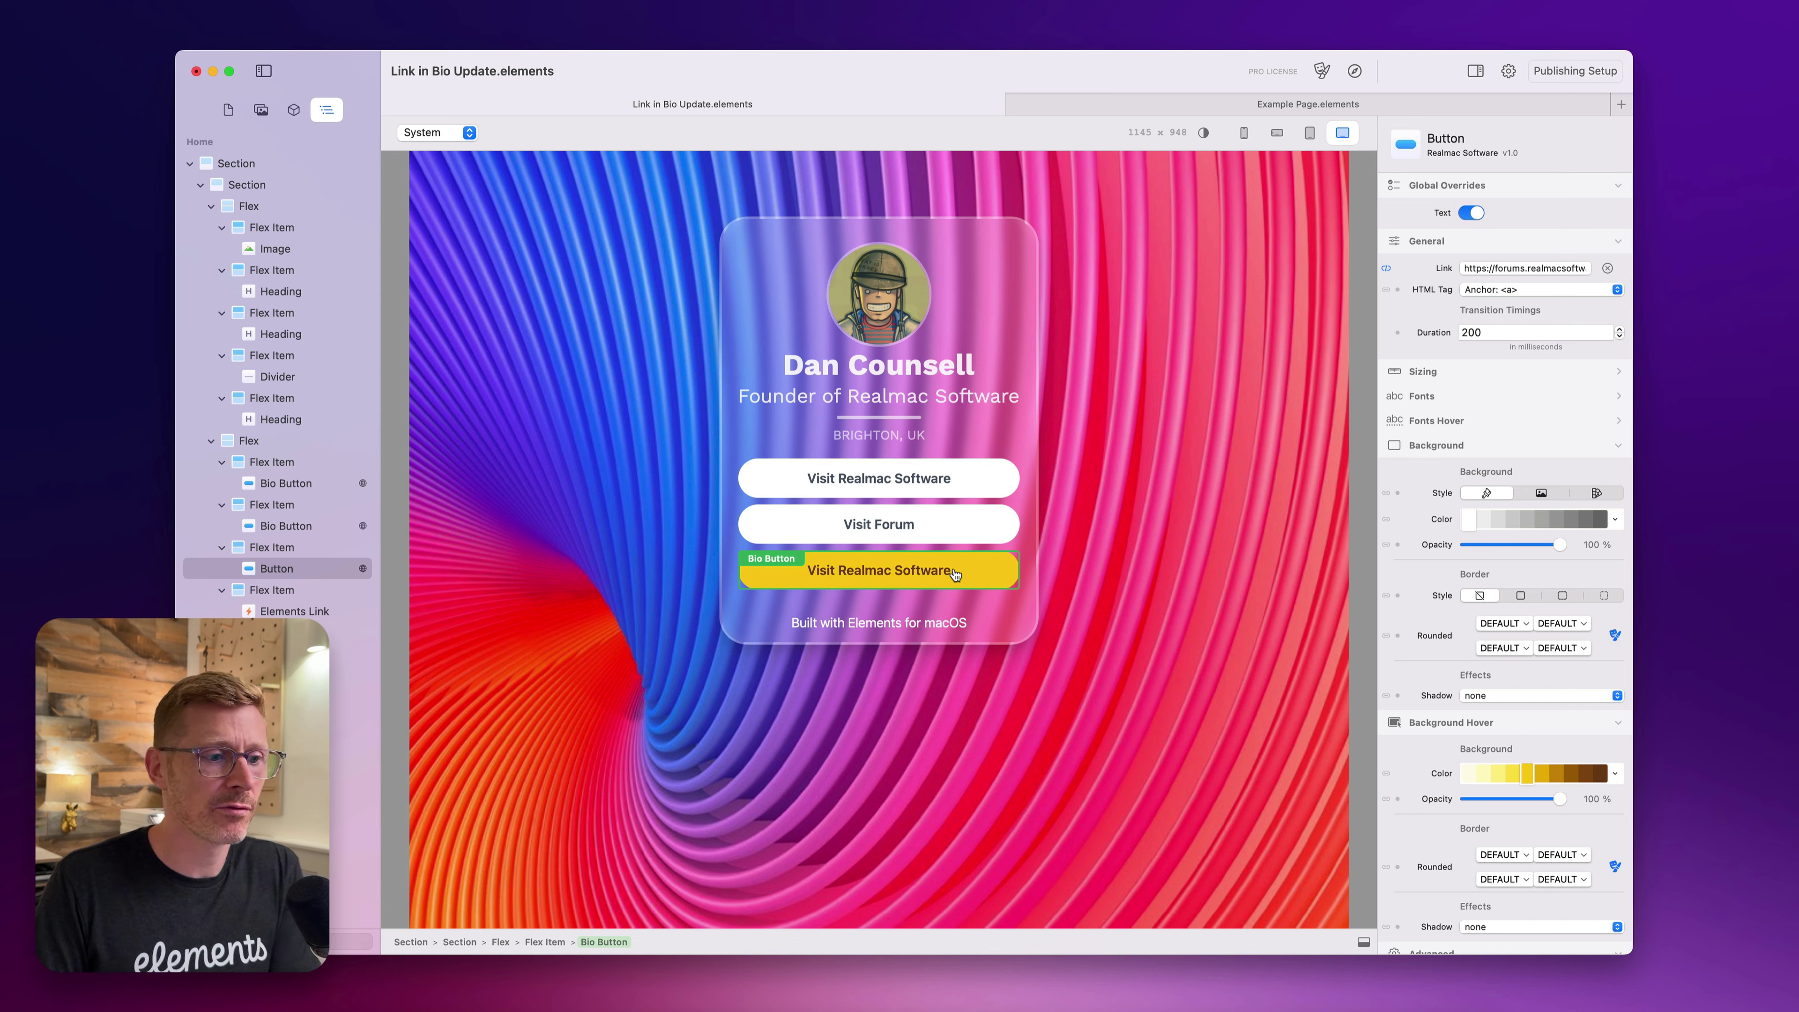
double_click(927, 574)
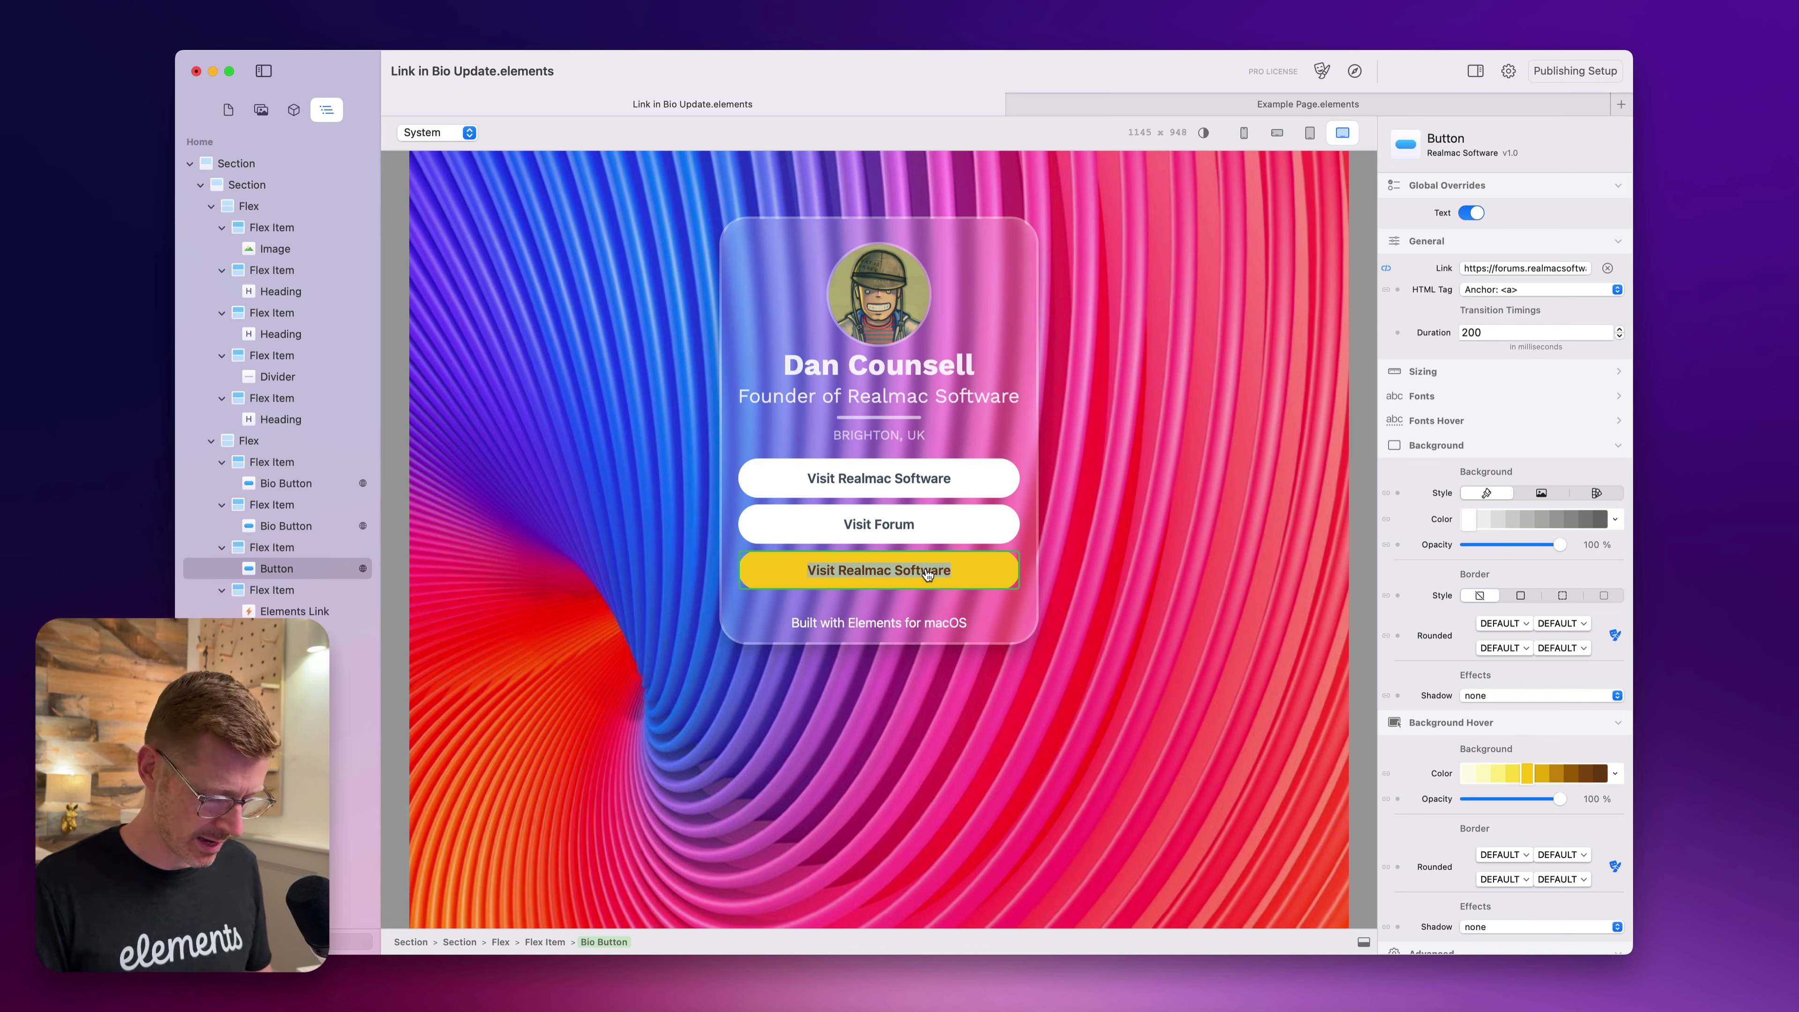
type("Visit Y")
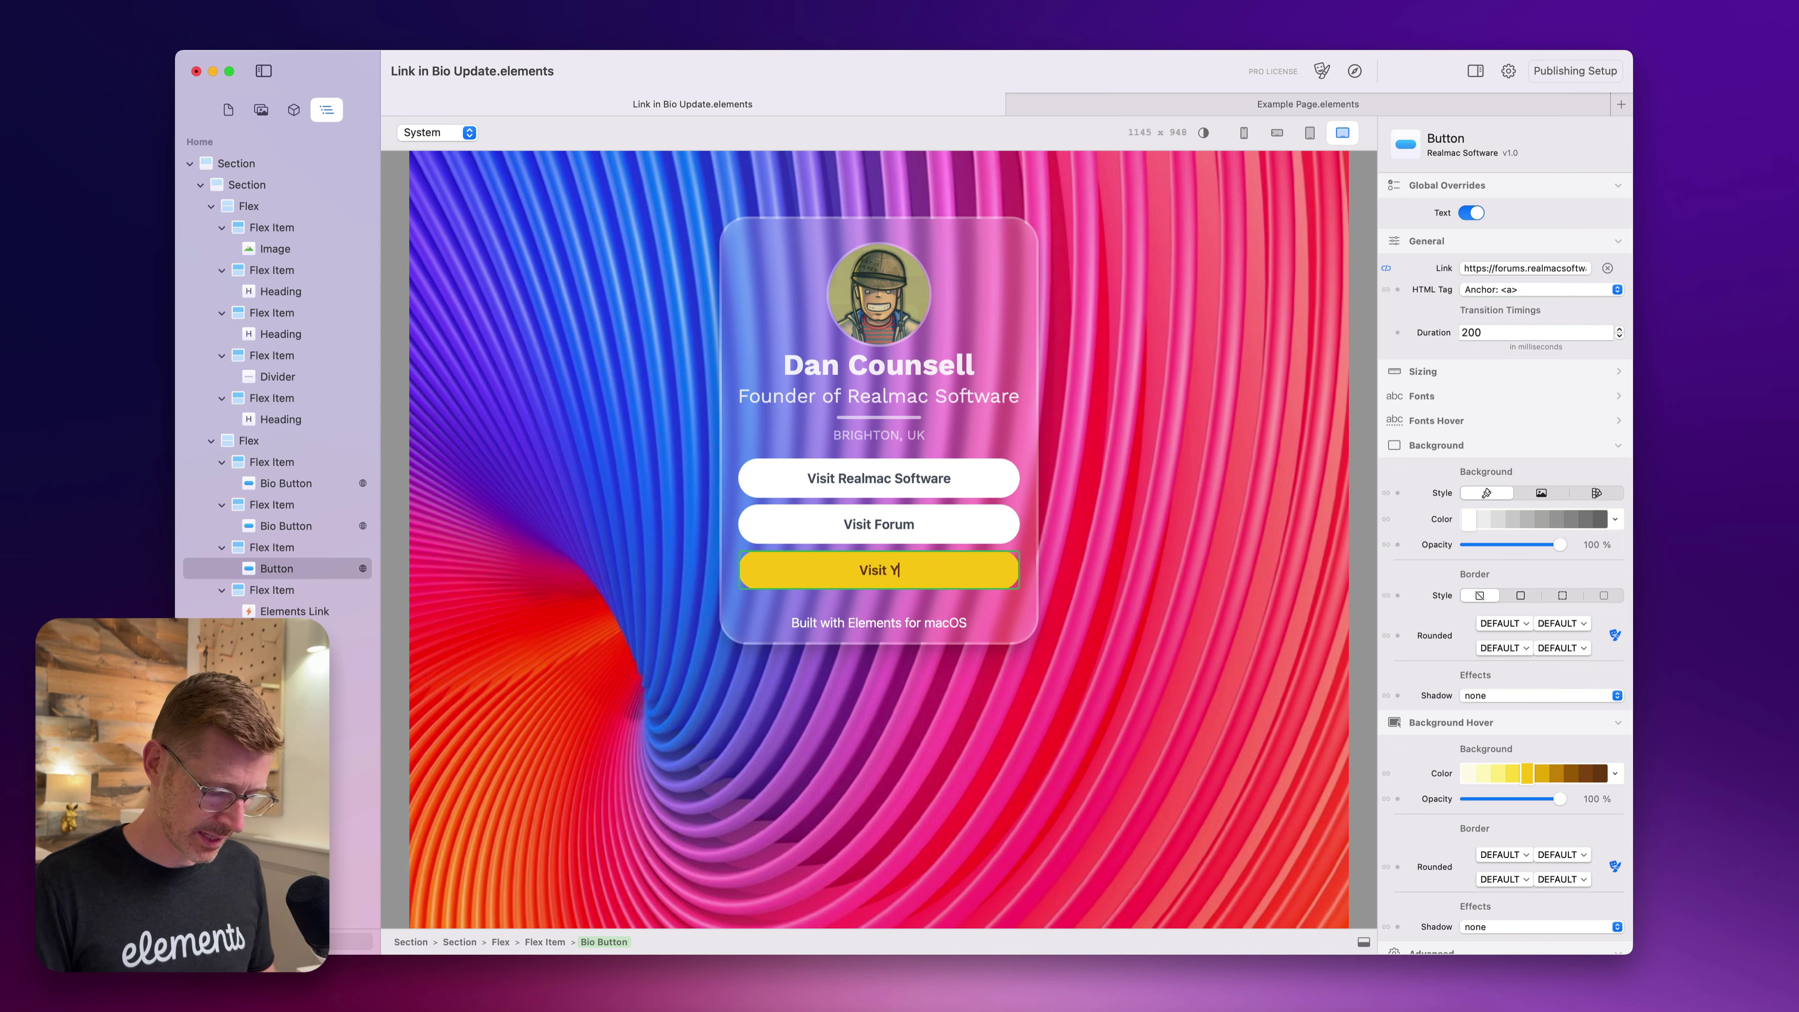
type("ouTube")
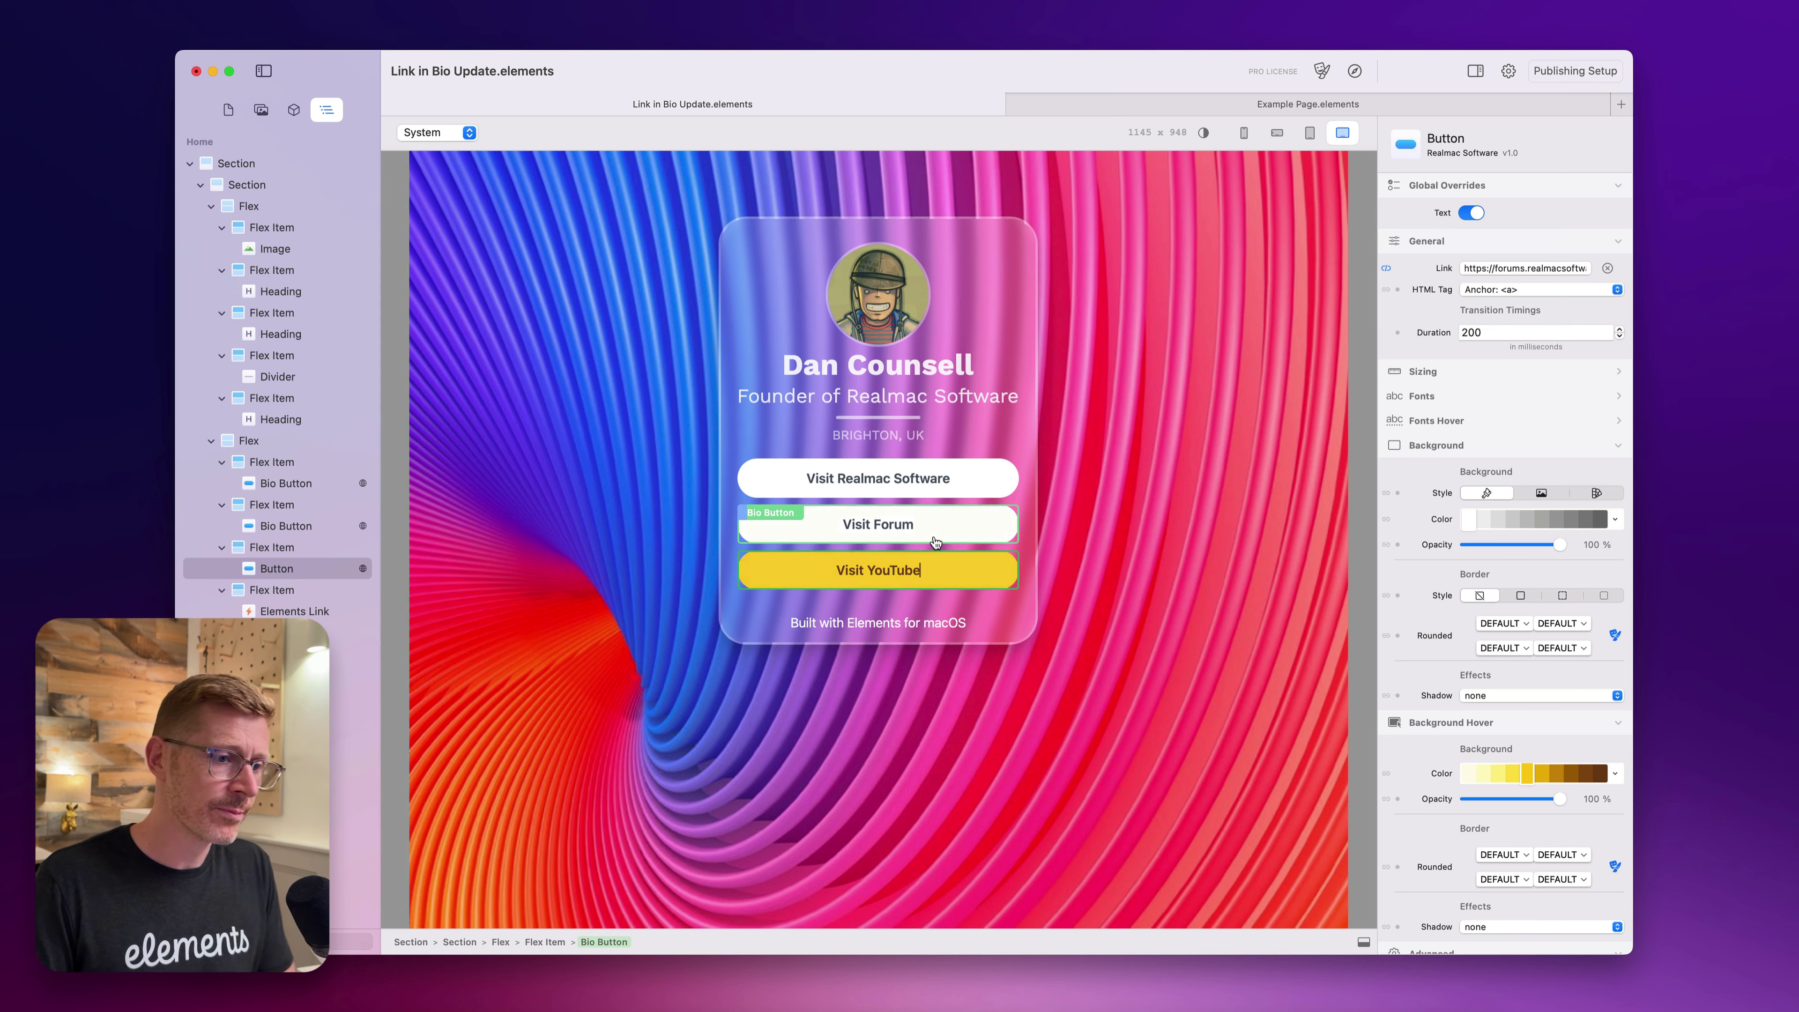
left_click(935, 542)
left_click(928, 571)
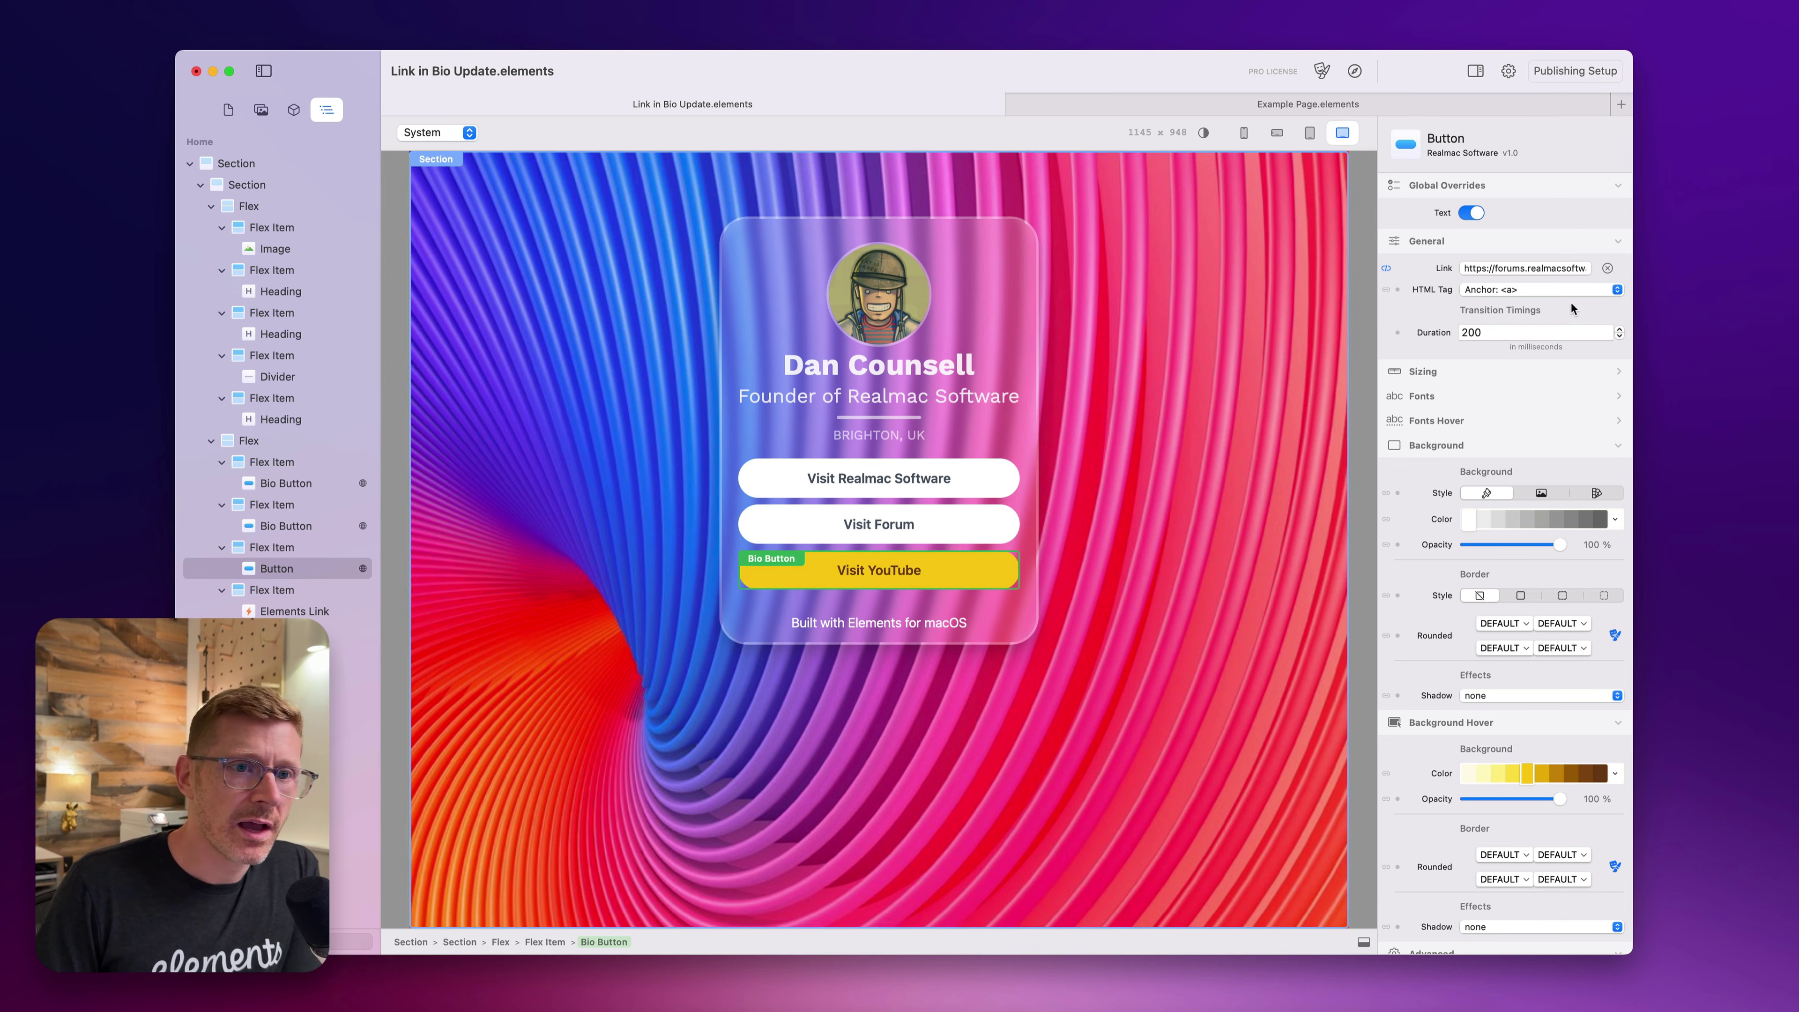
left_click(1571, 270)
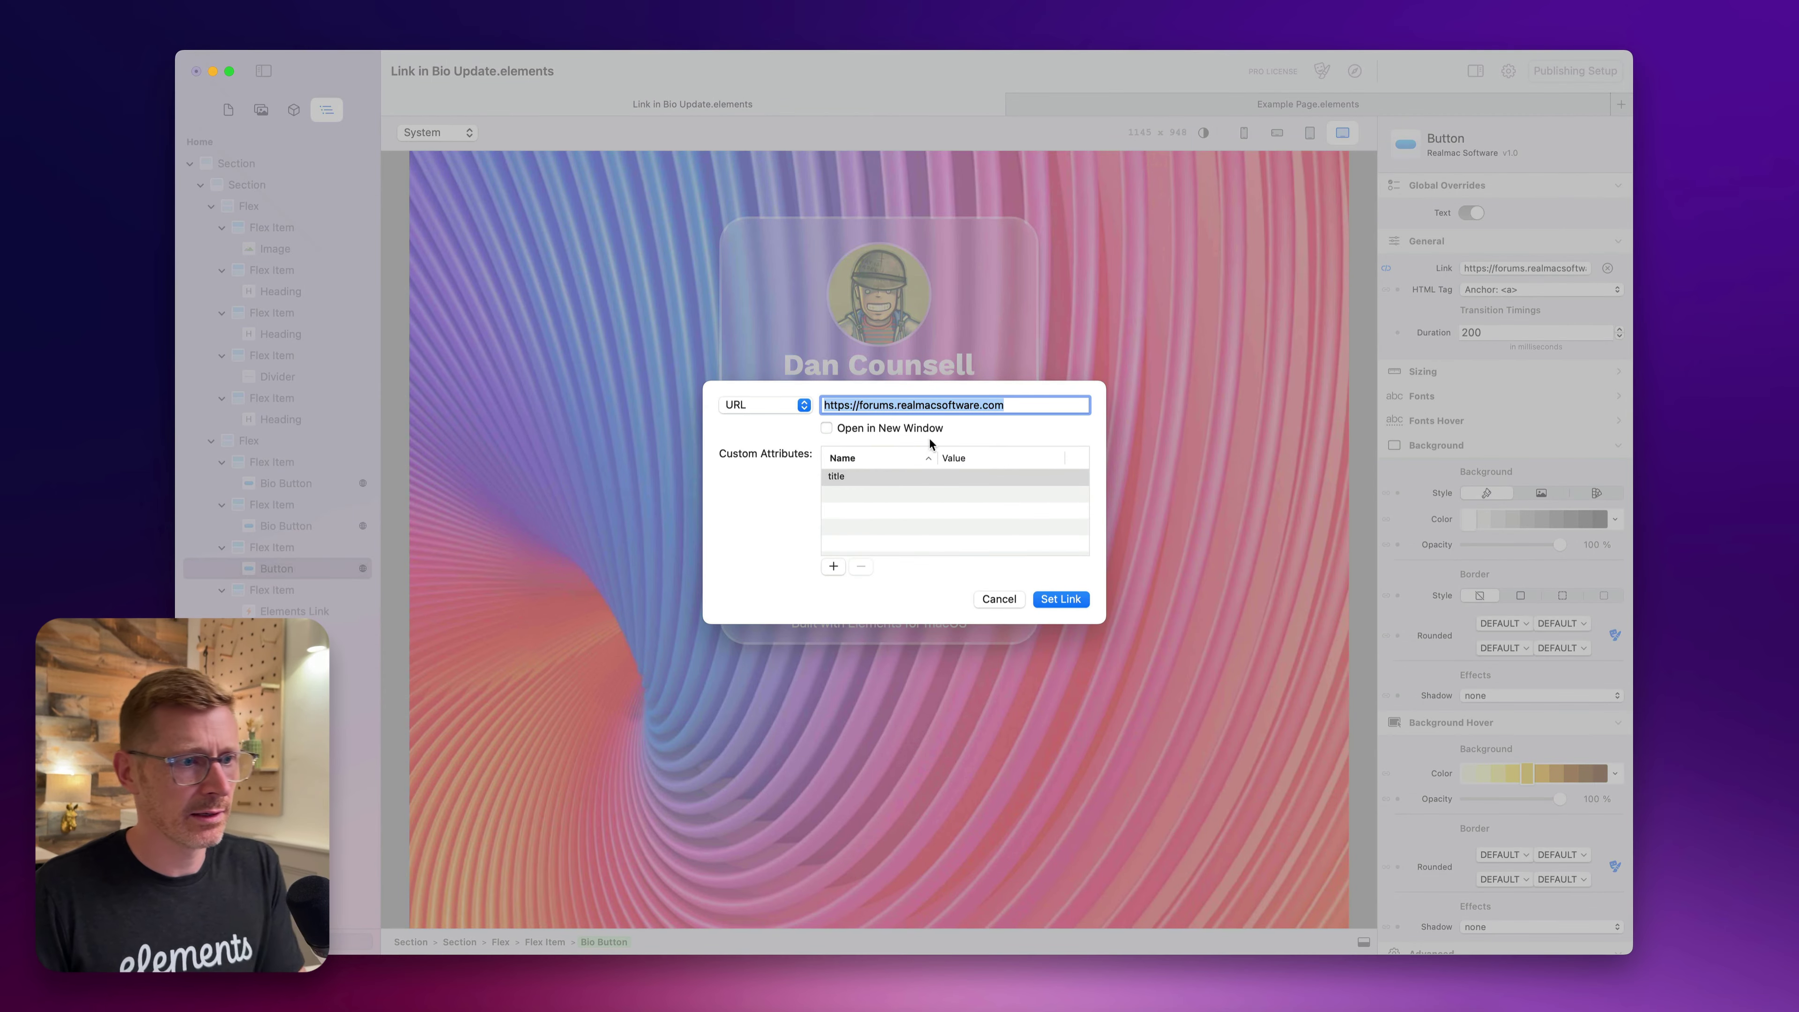
key("shift+Right")
key("shift+Right")
key("shift+Right")
key("shift+Right")
key("shift+Right")
key("shift+Right")
key("shift+Right")
key("shift+Right")
left_click(864, 406)
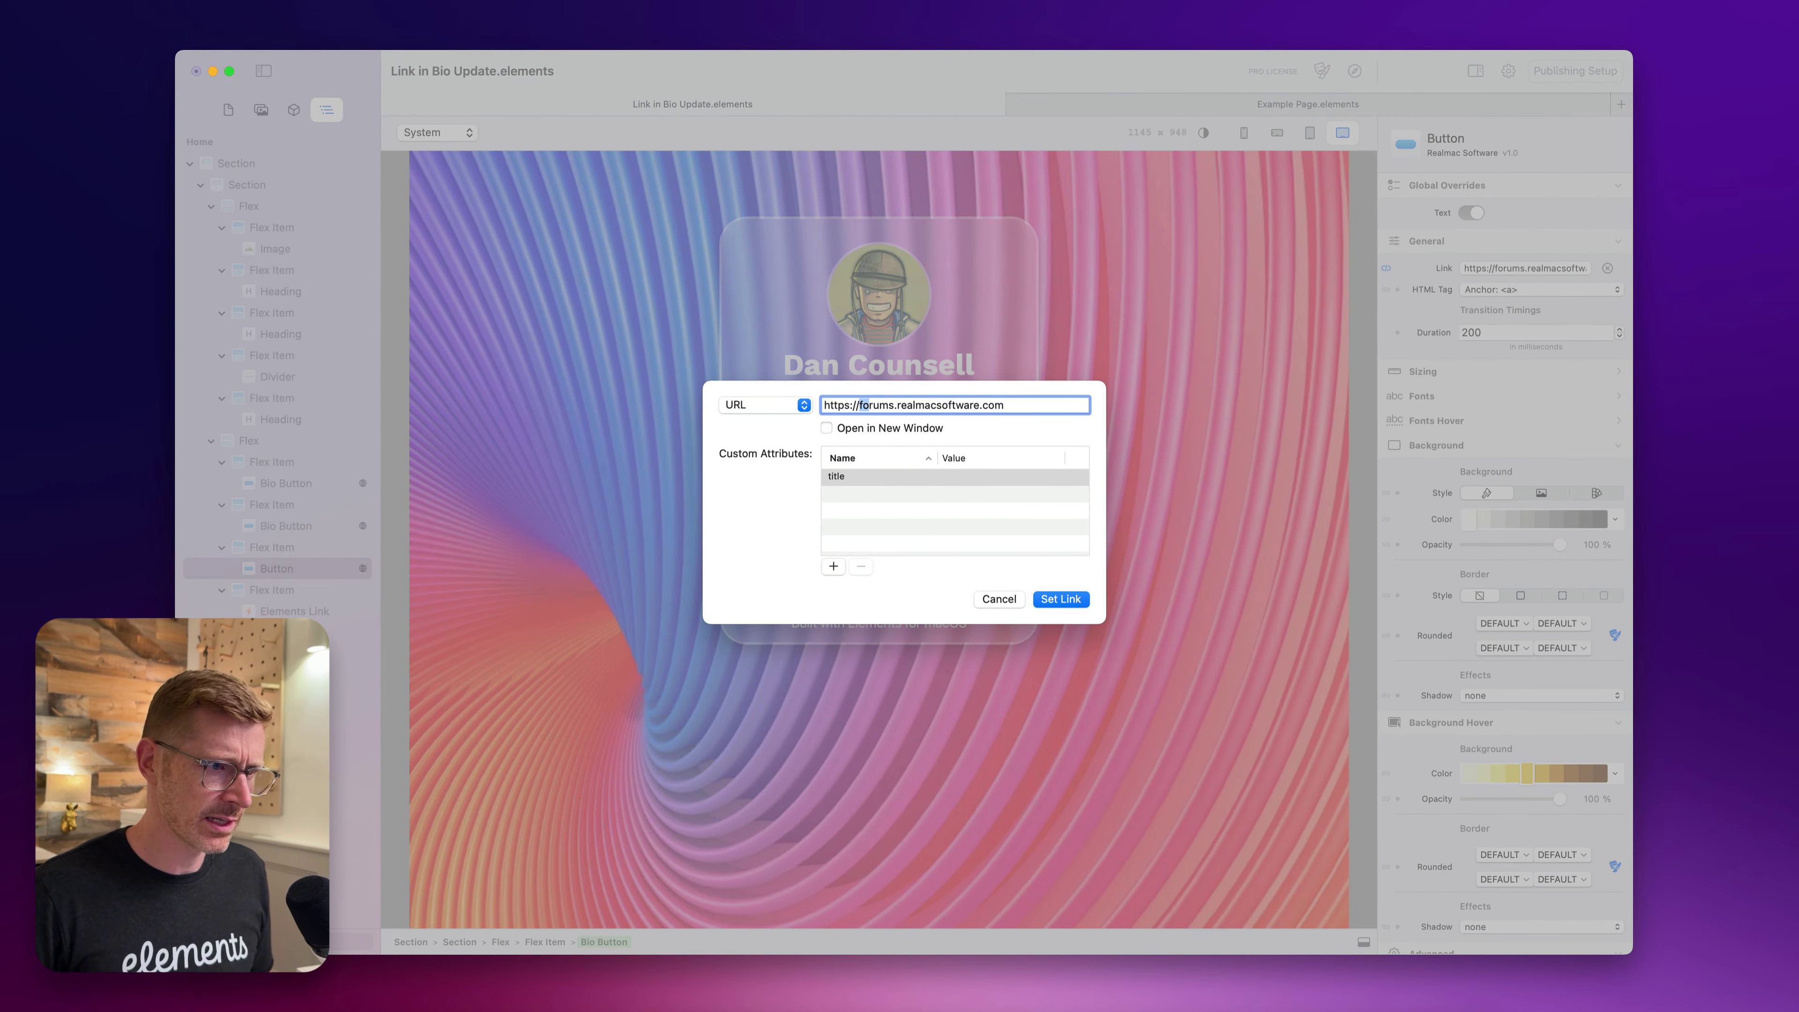
type("youtube.com/")
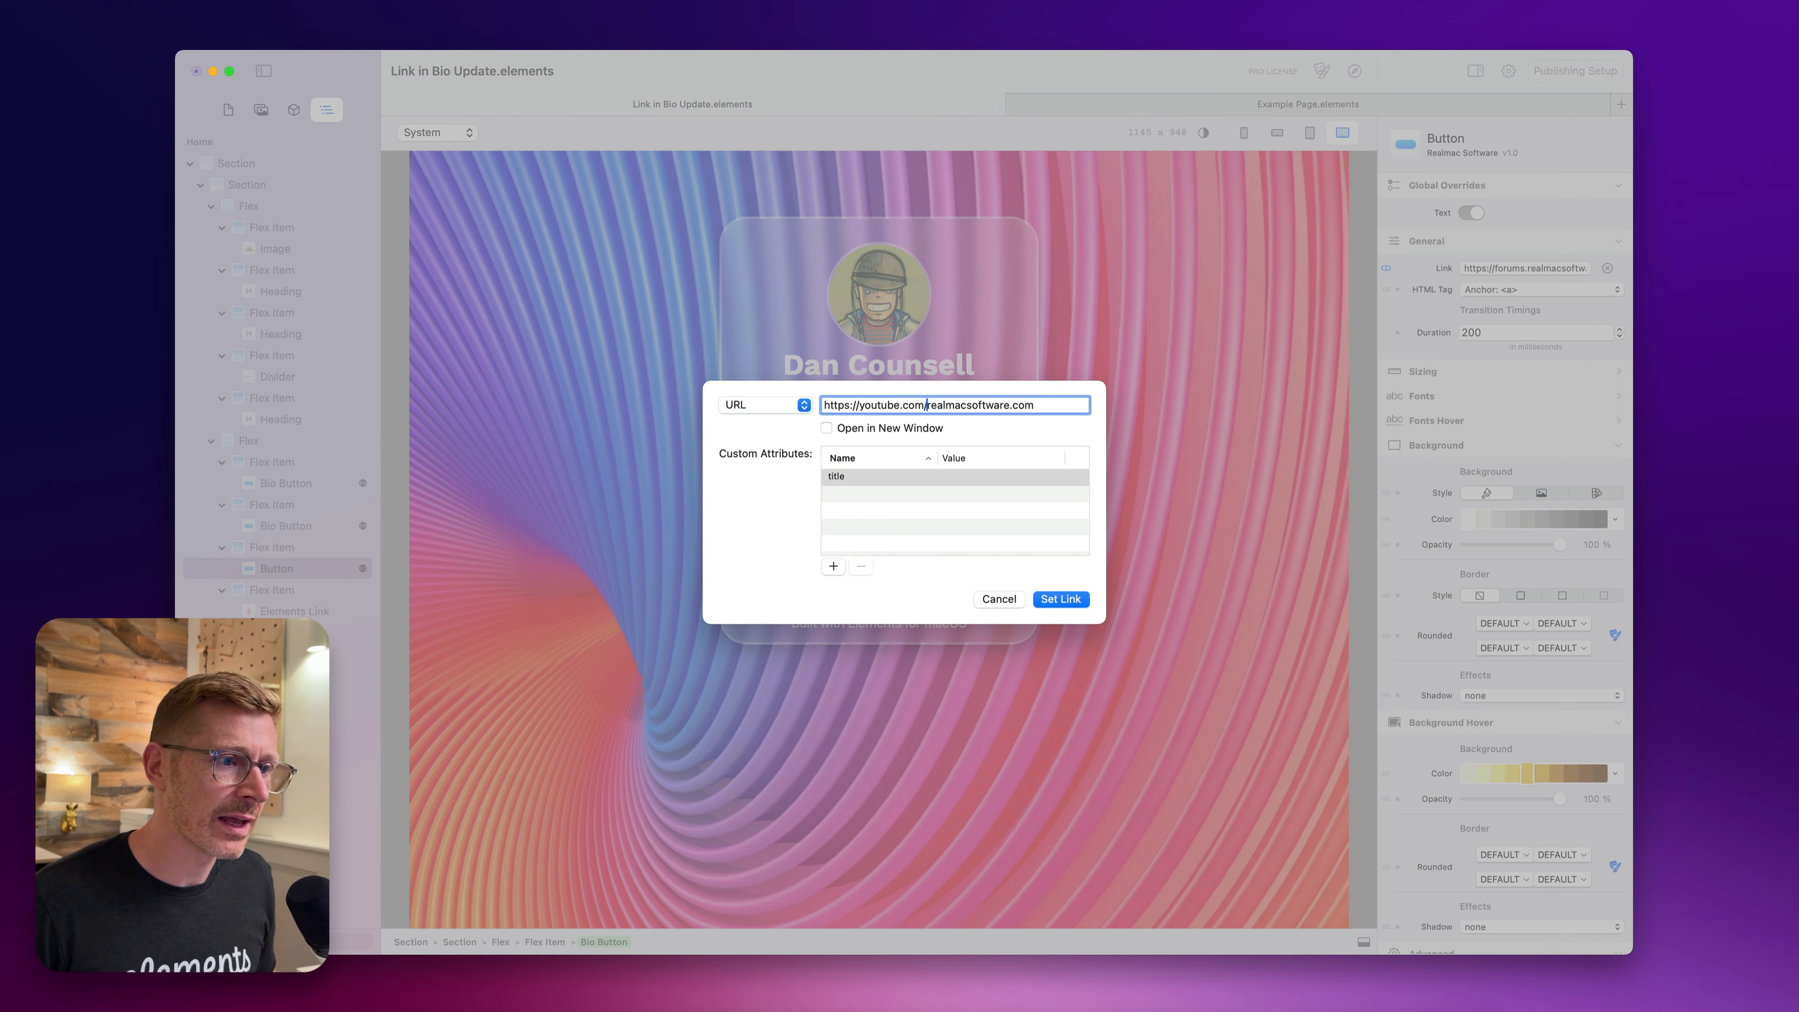
type("c/")
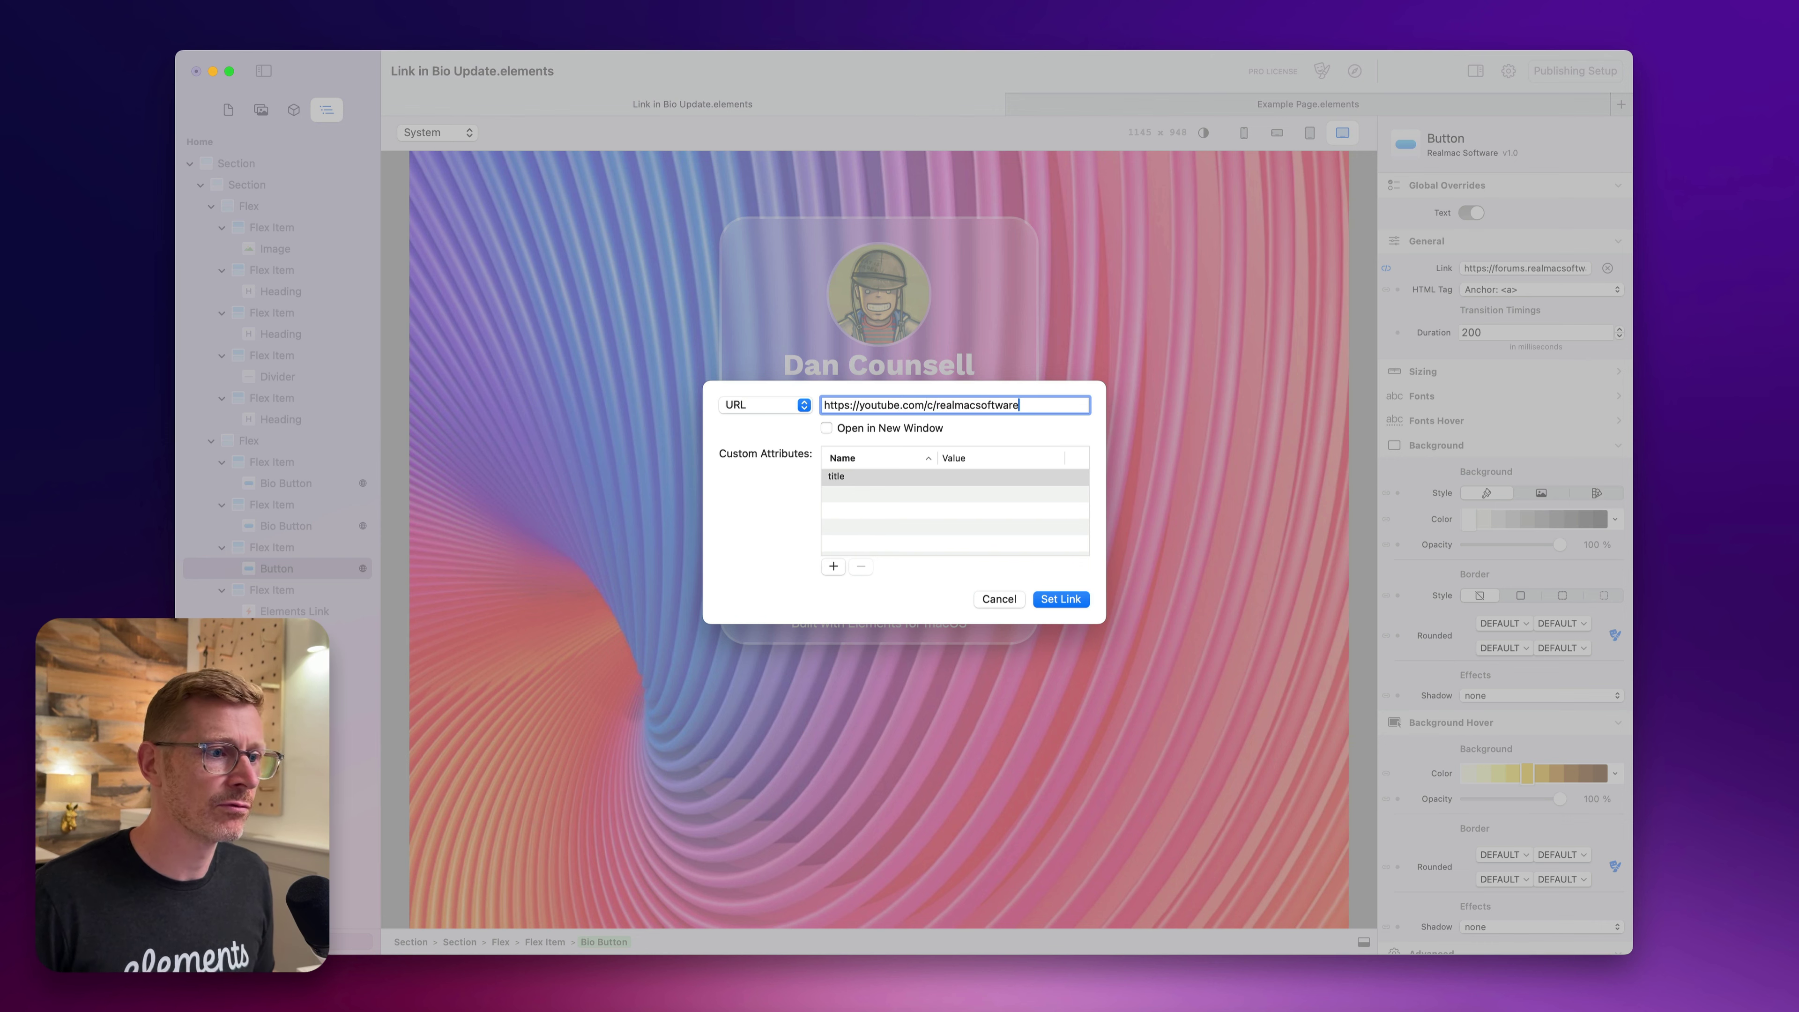
key("Return")
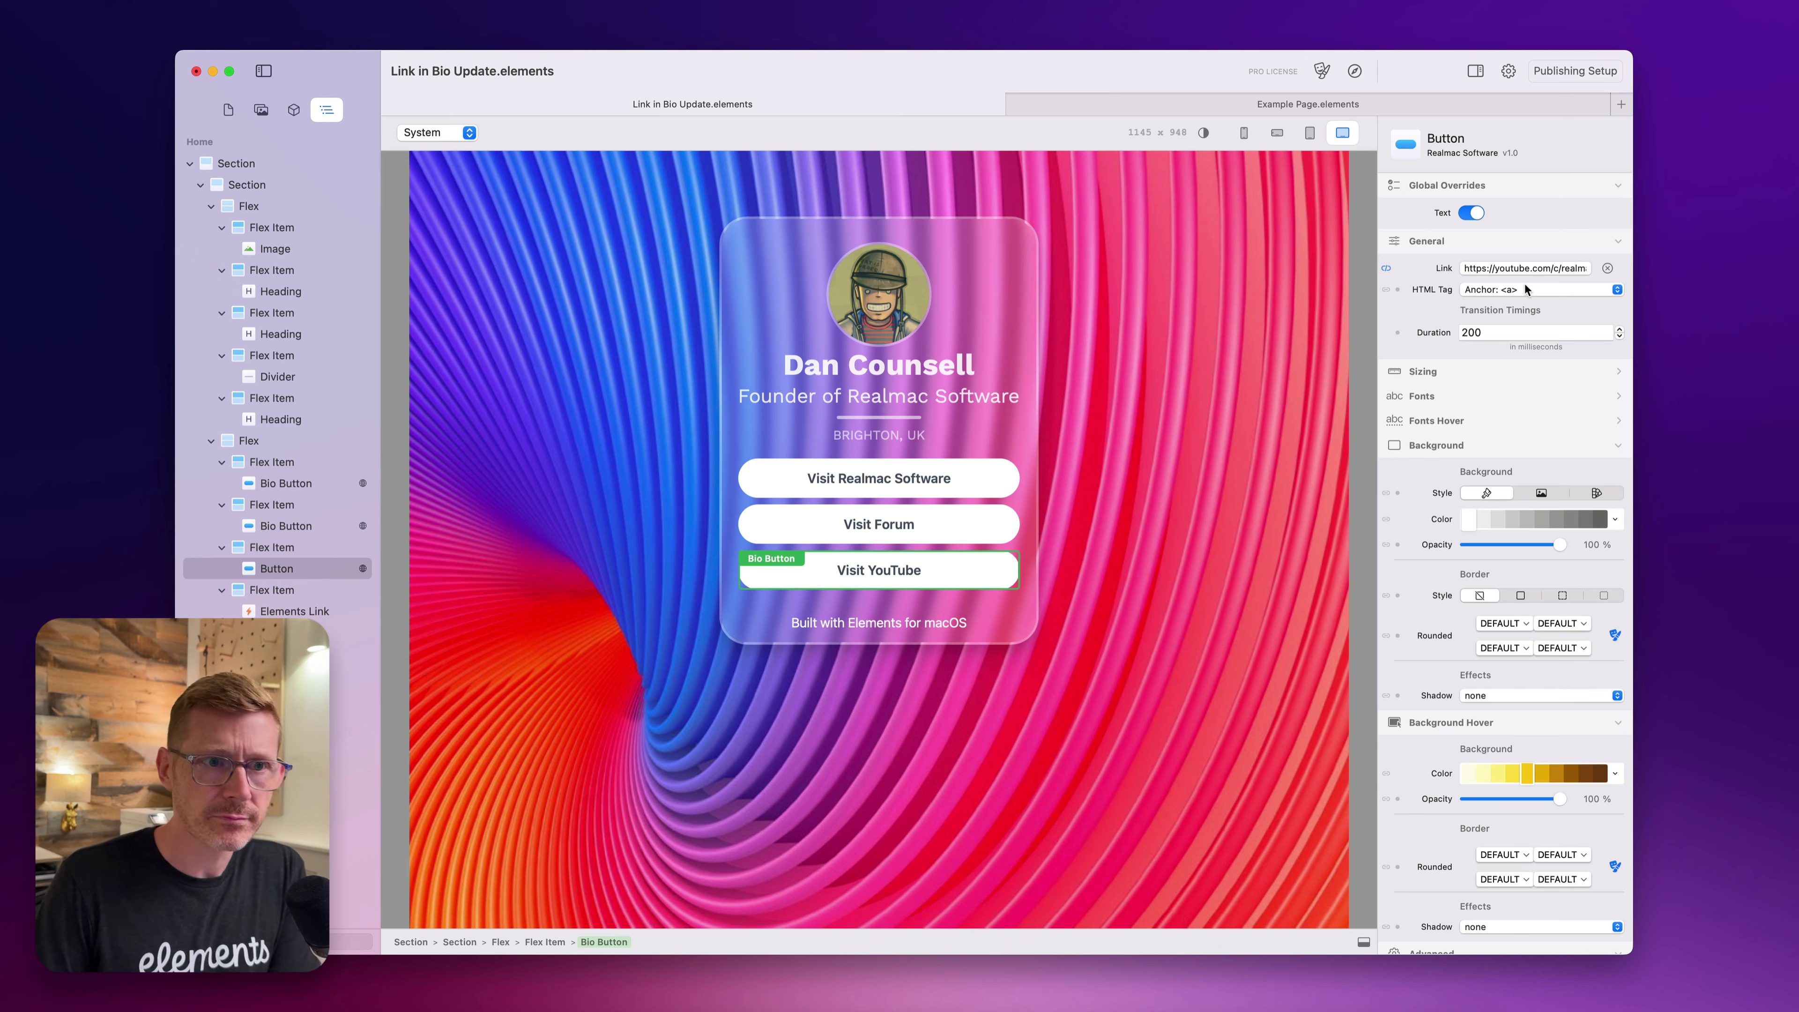
Step: Check each bio button, then try grey background swatches before returning to white
left_click(950, 525)
left_click(949, 478)
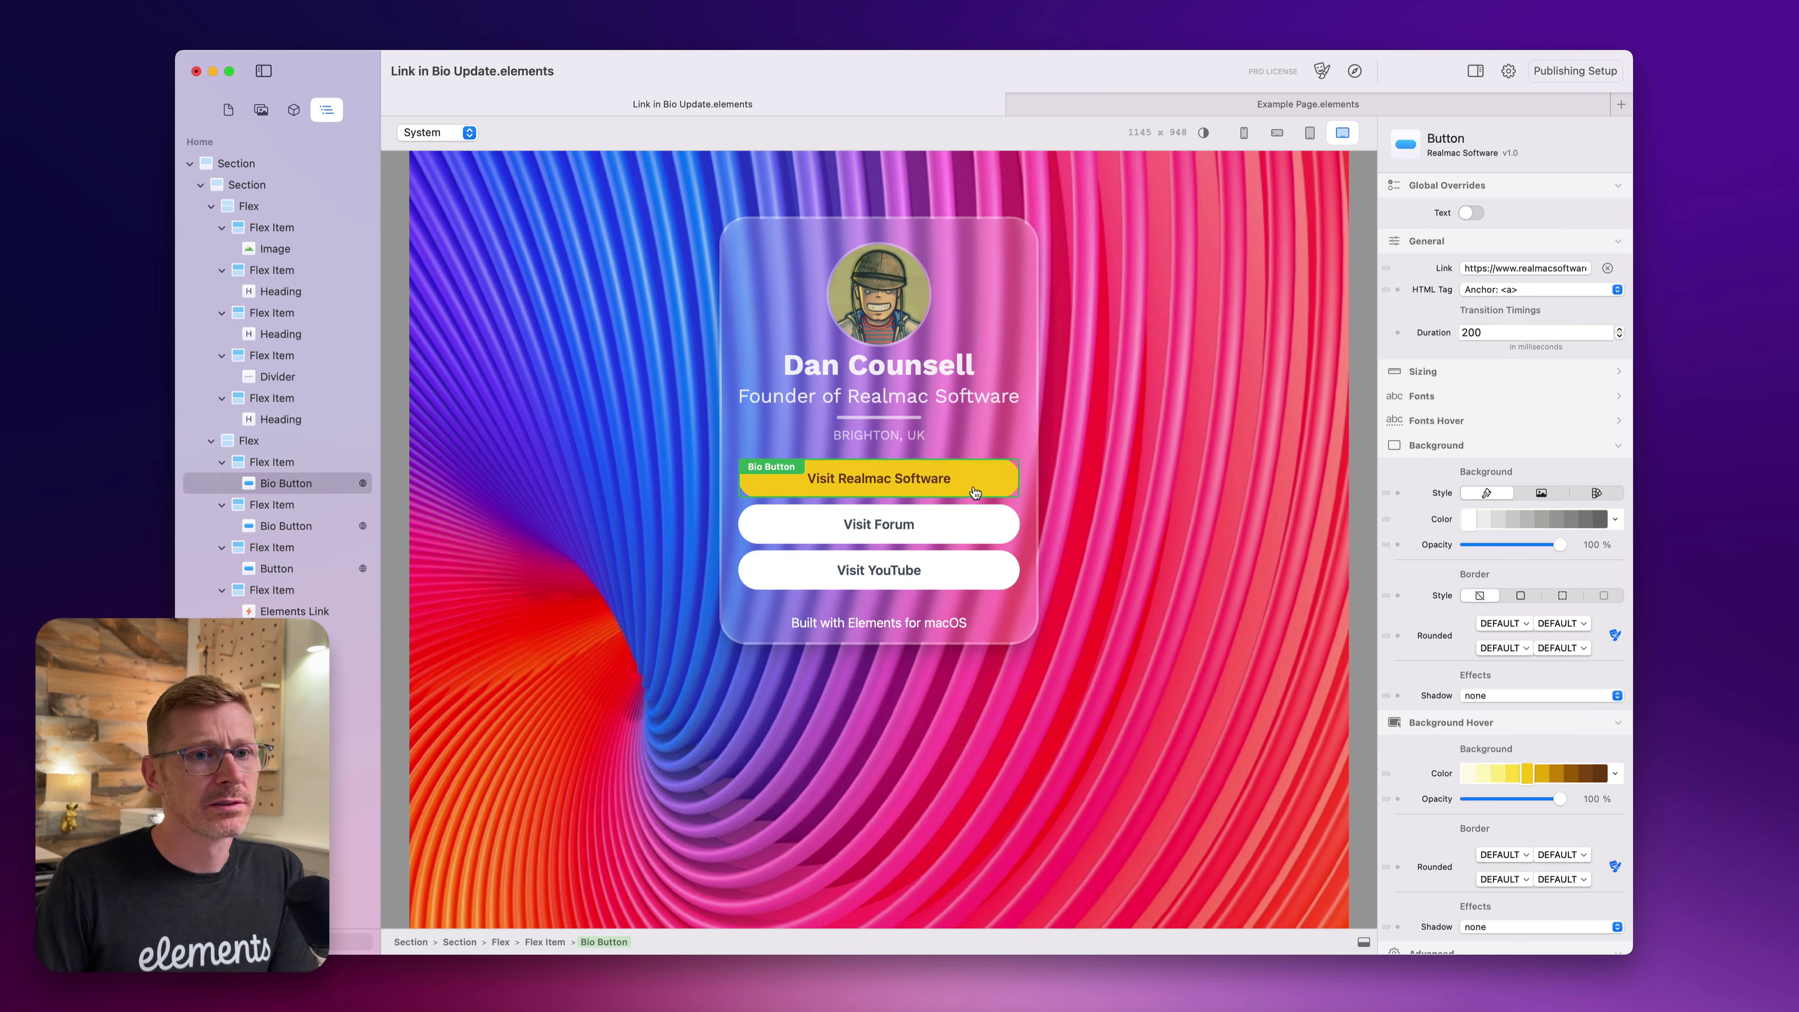
left_click(970, 531)
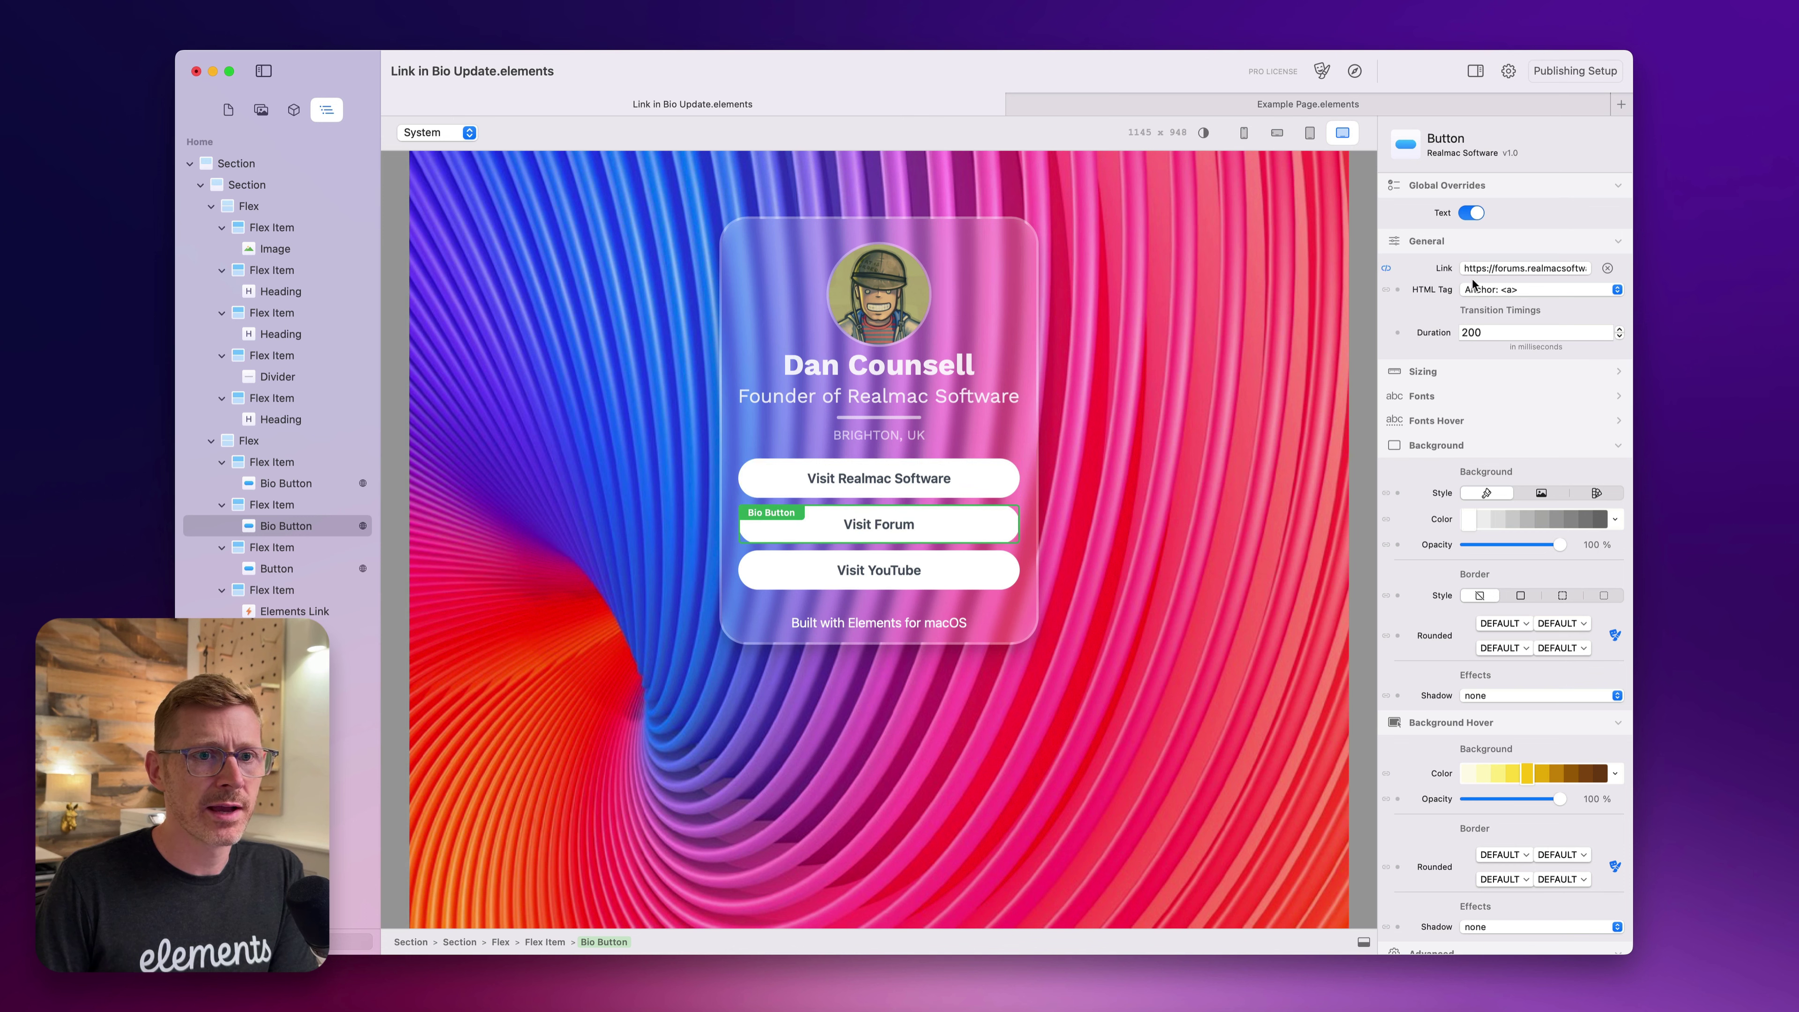
left_click(935, 571)
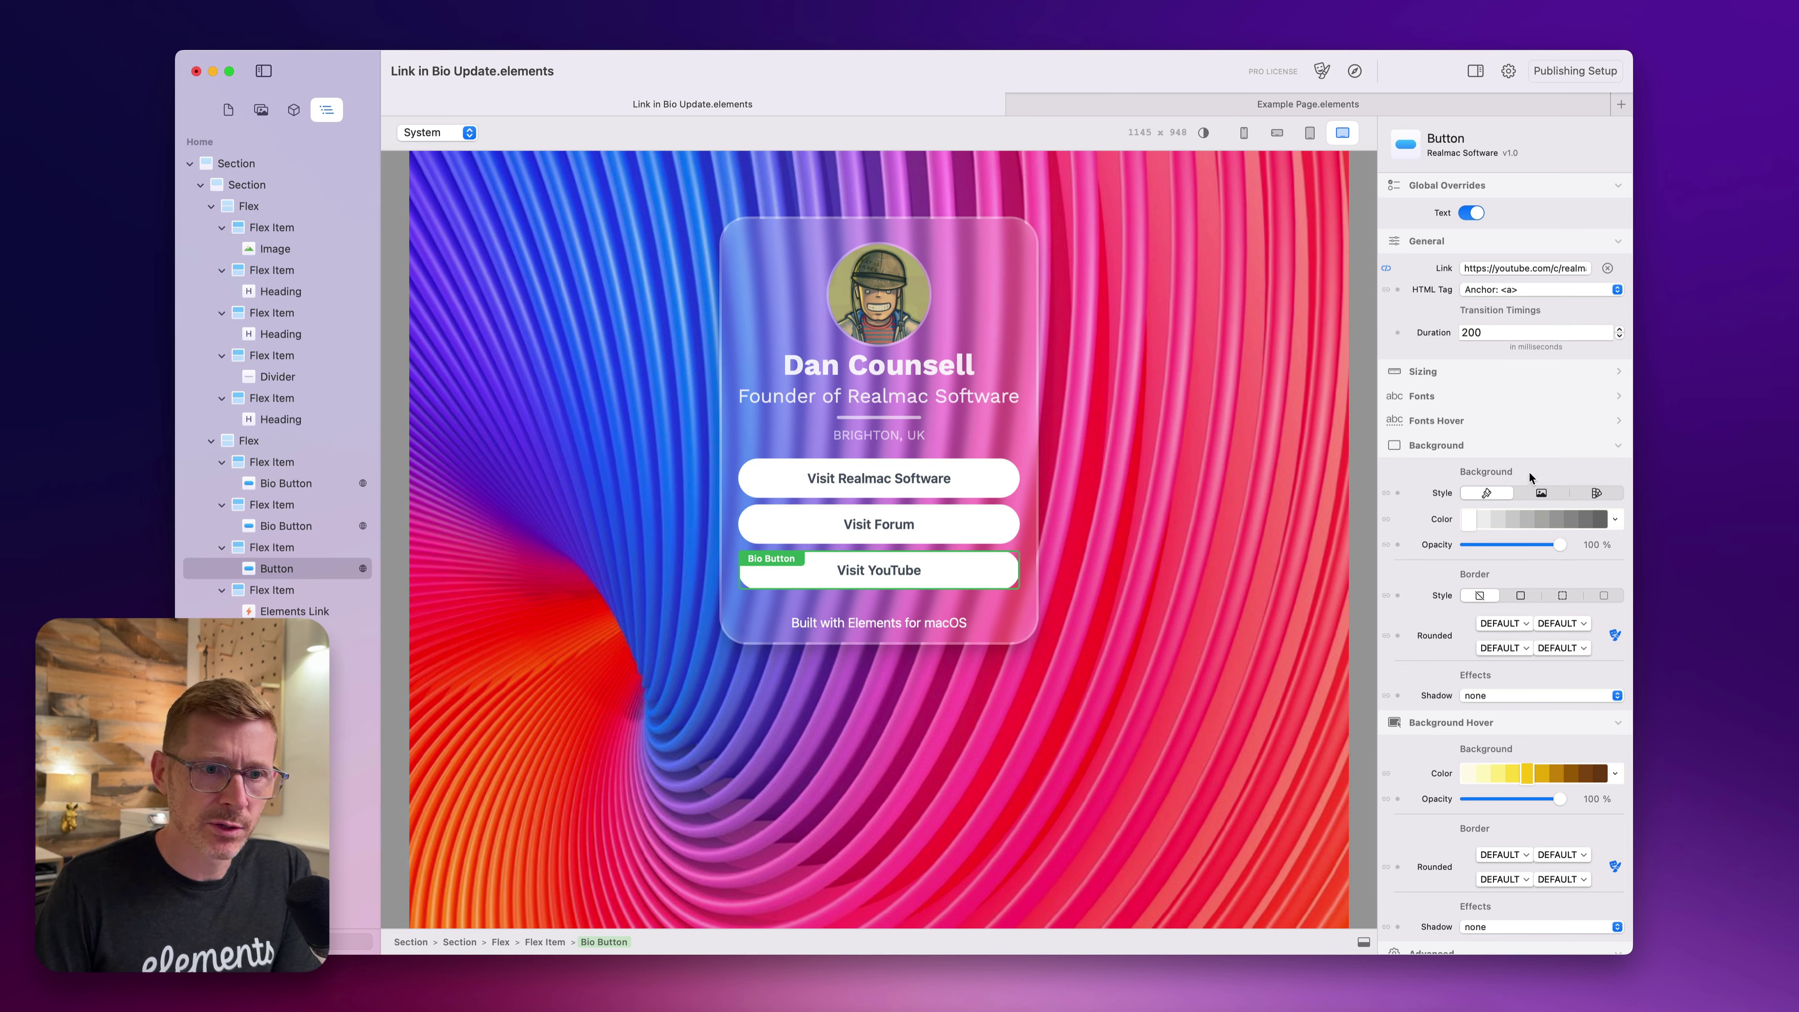
left_click(1517, 520)
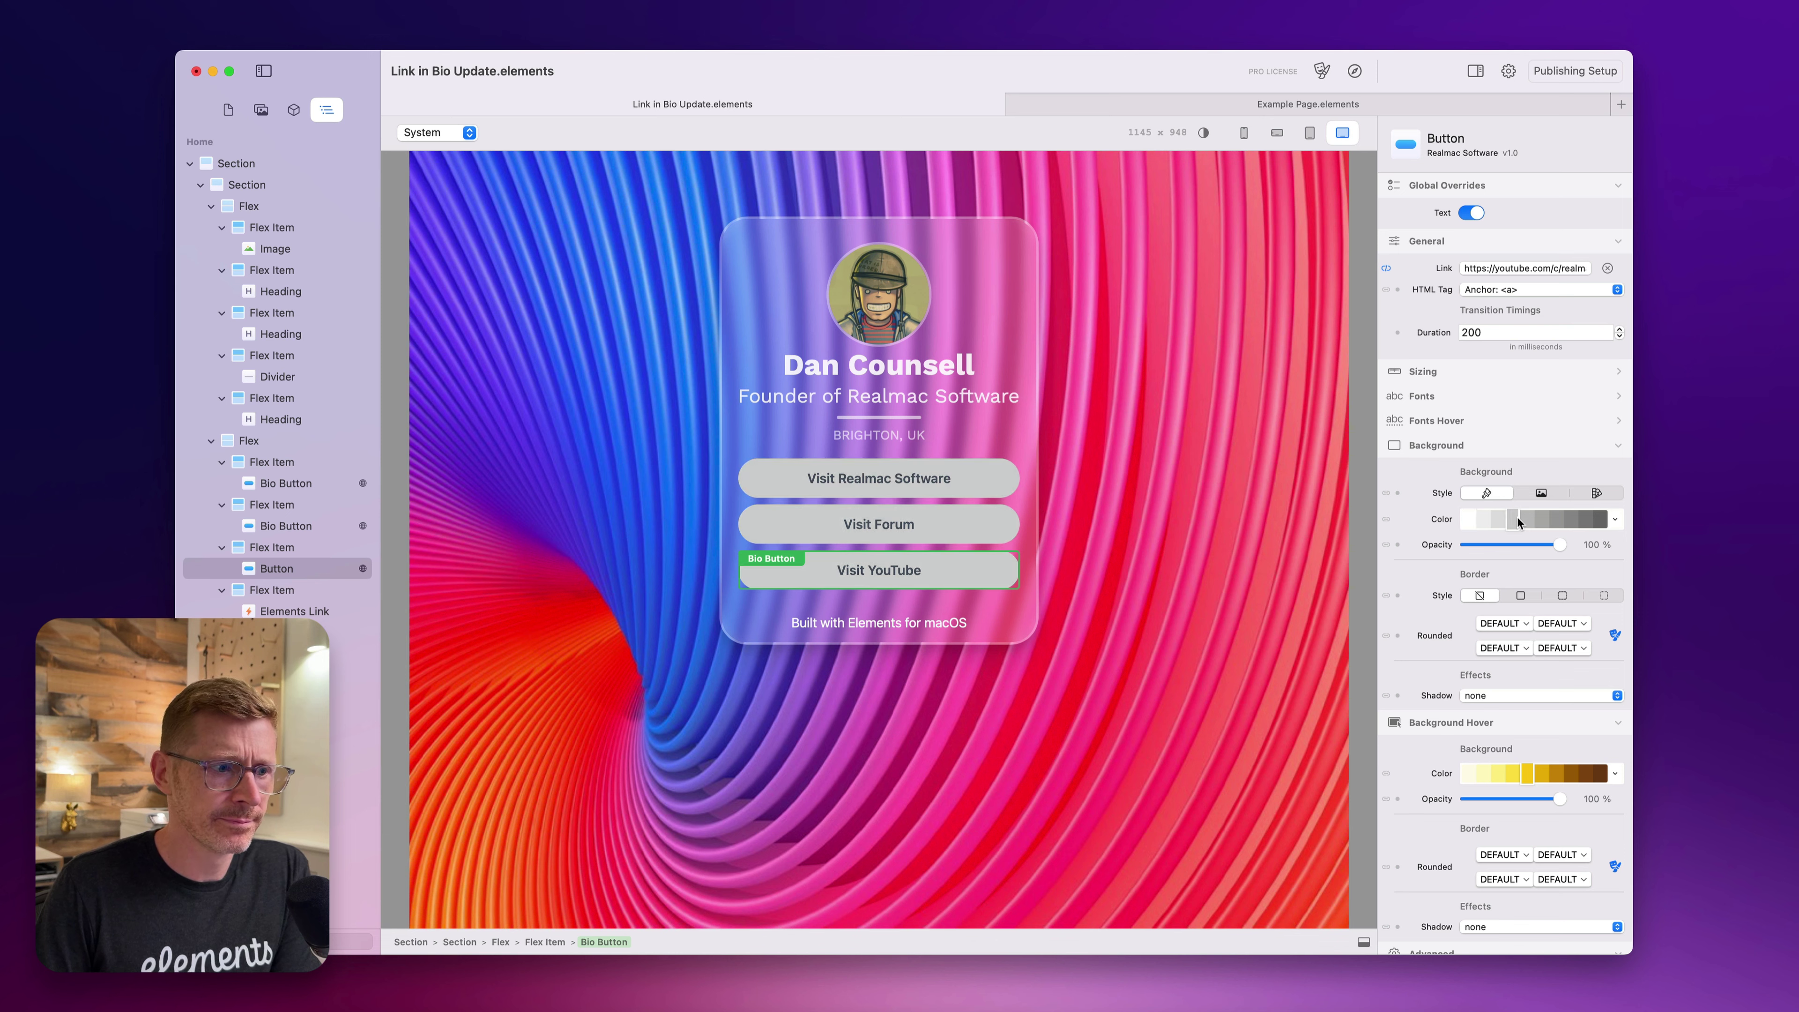
left_click(1549, 521)
left_click(1469, 520)
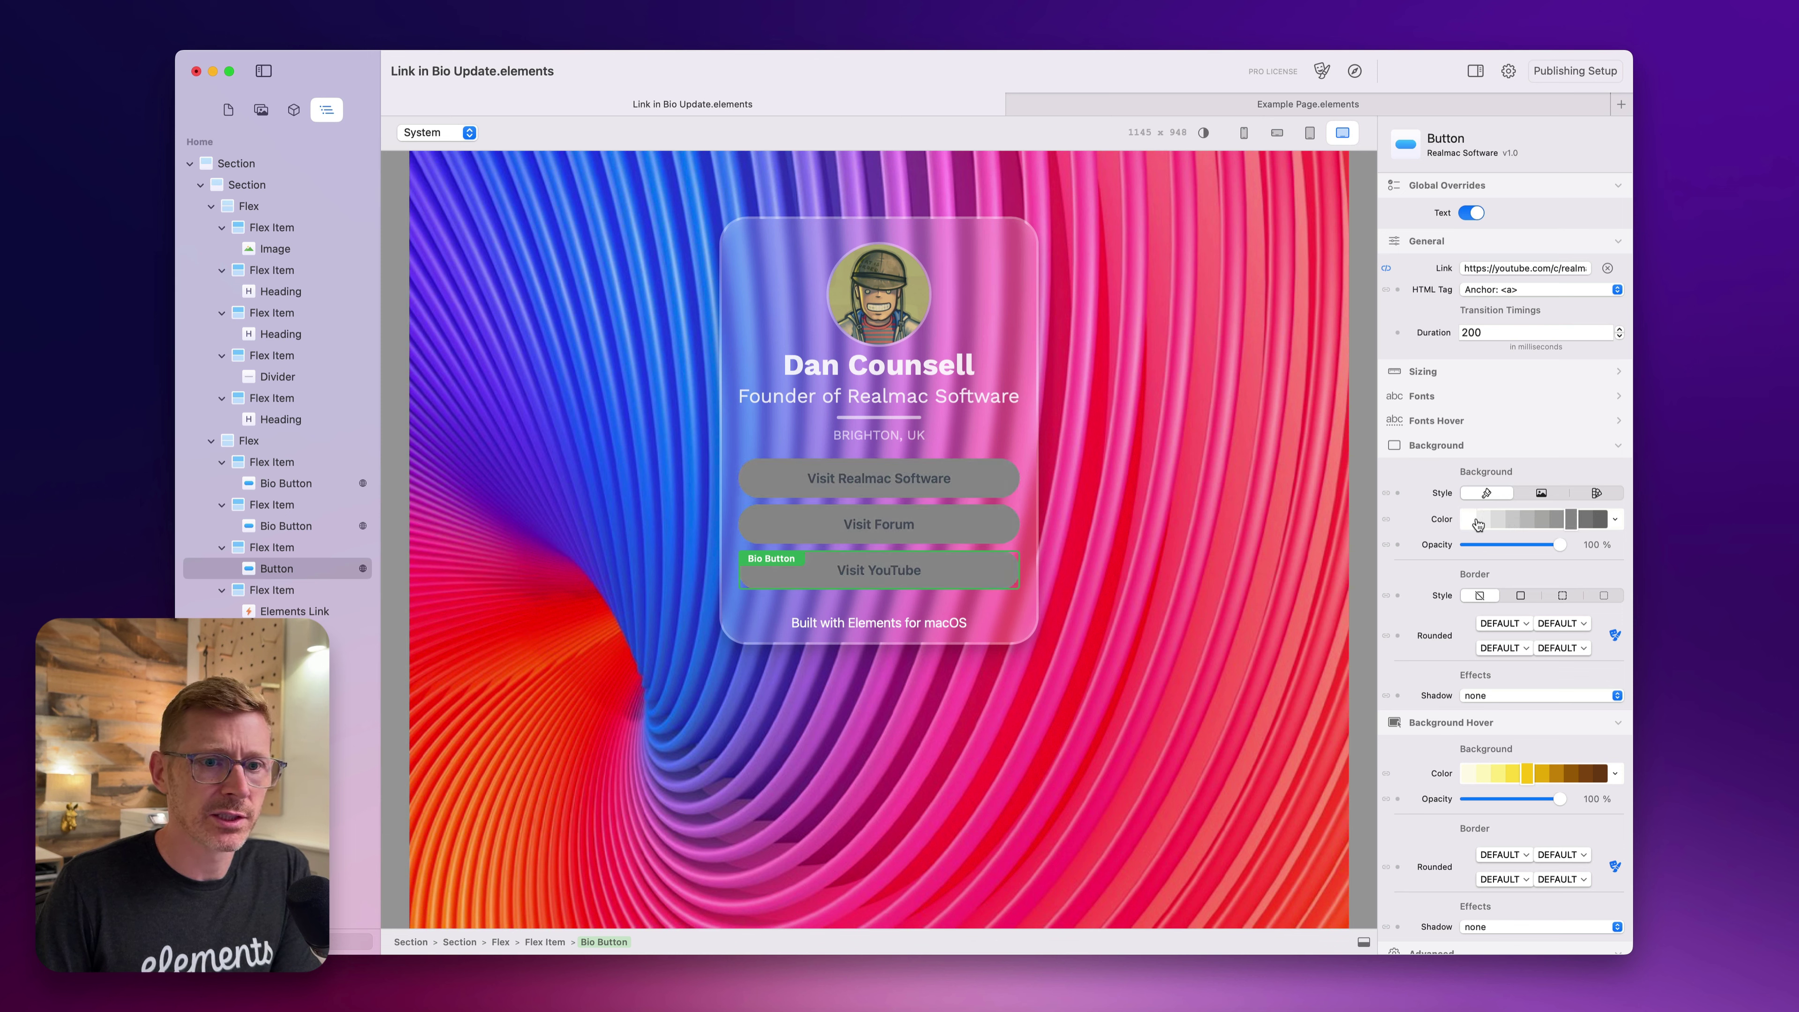
Step: Switch the bio buttons' background to the pink family's palest pink
left_click(1616, 520)
left_click(1587, 631)
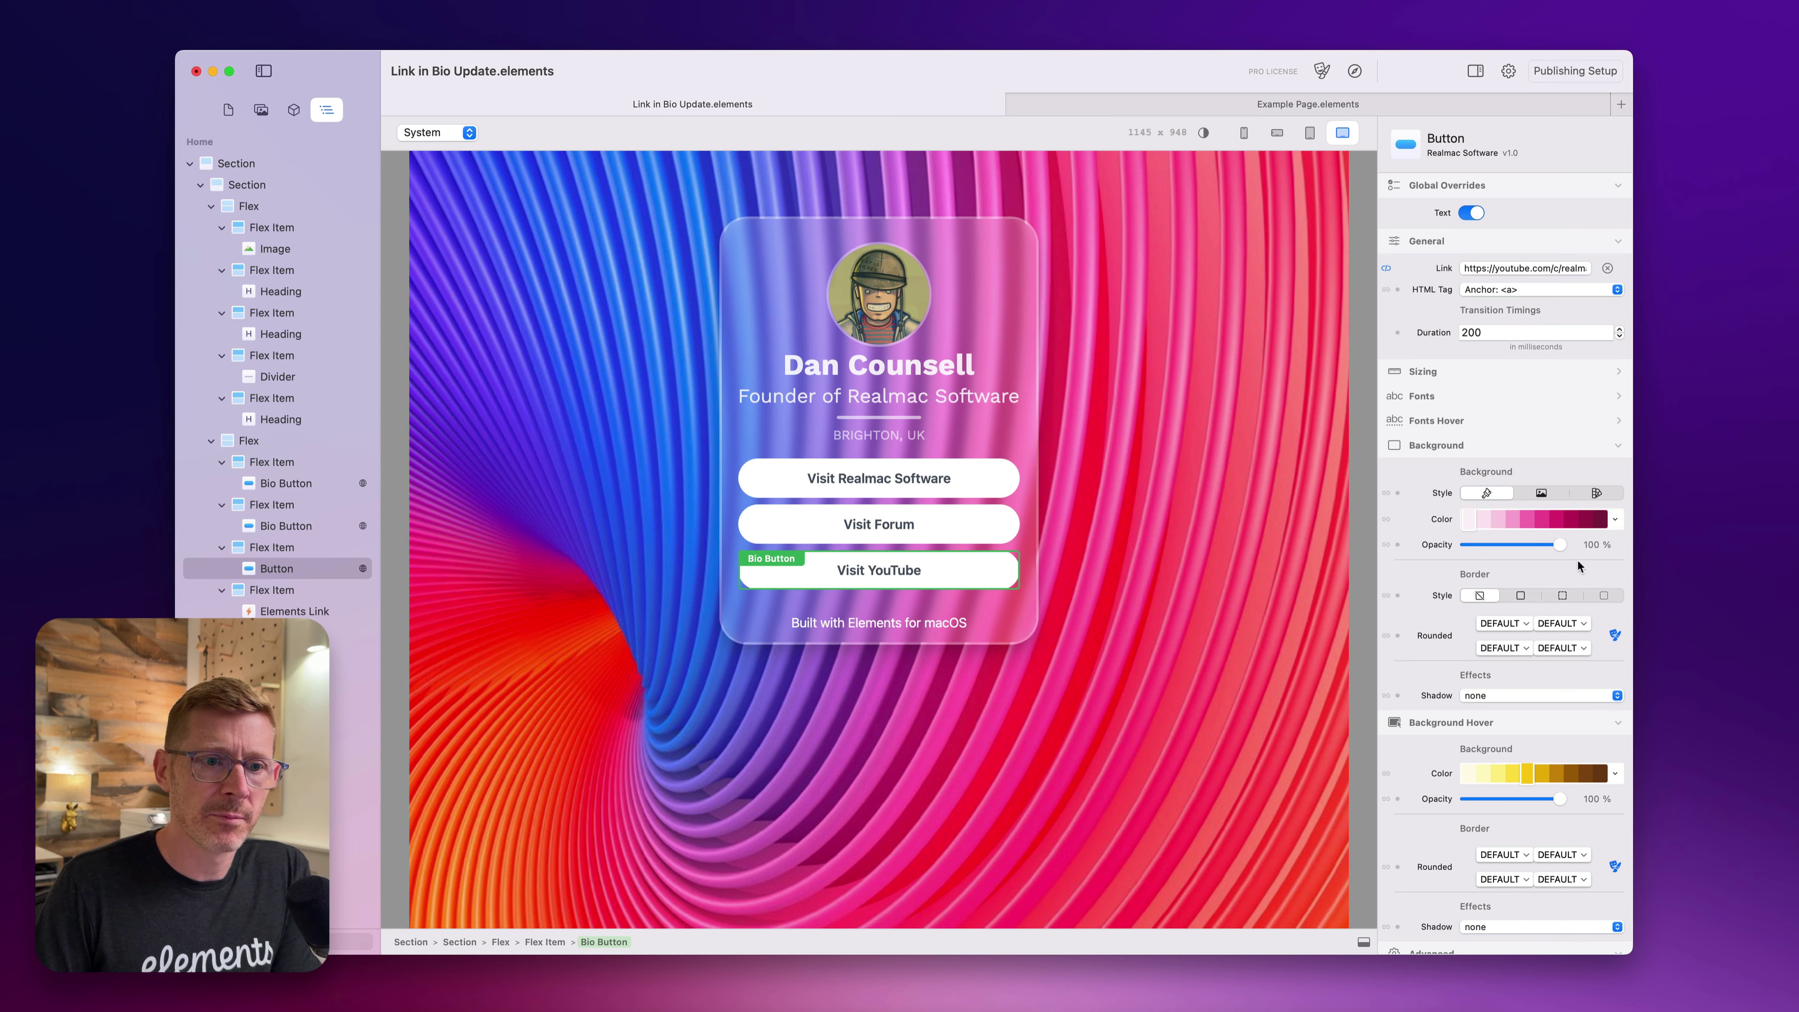
left_click(1541, 520)
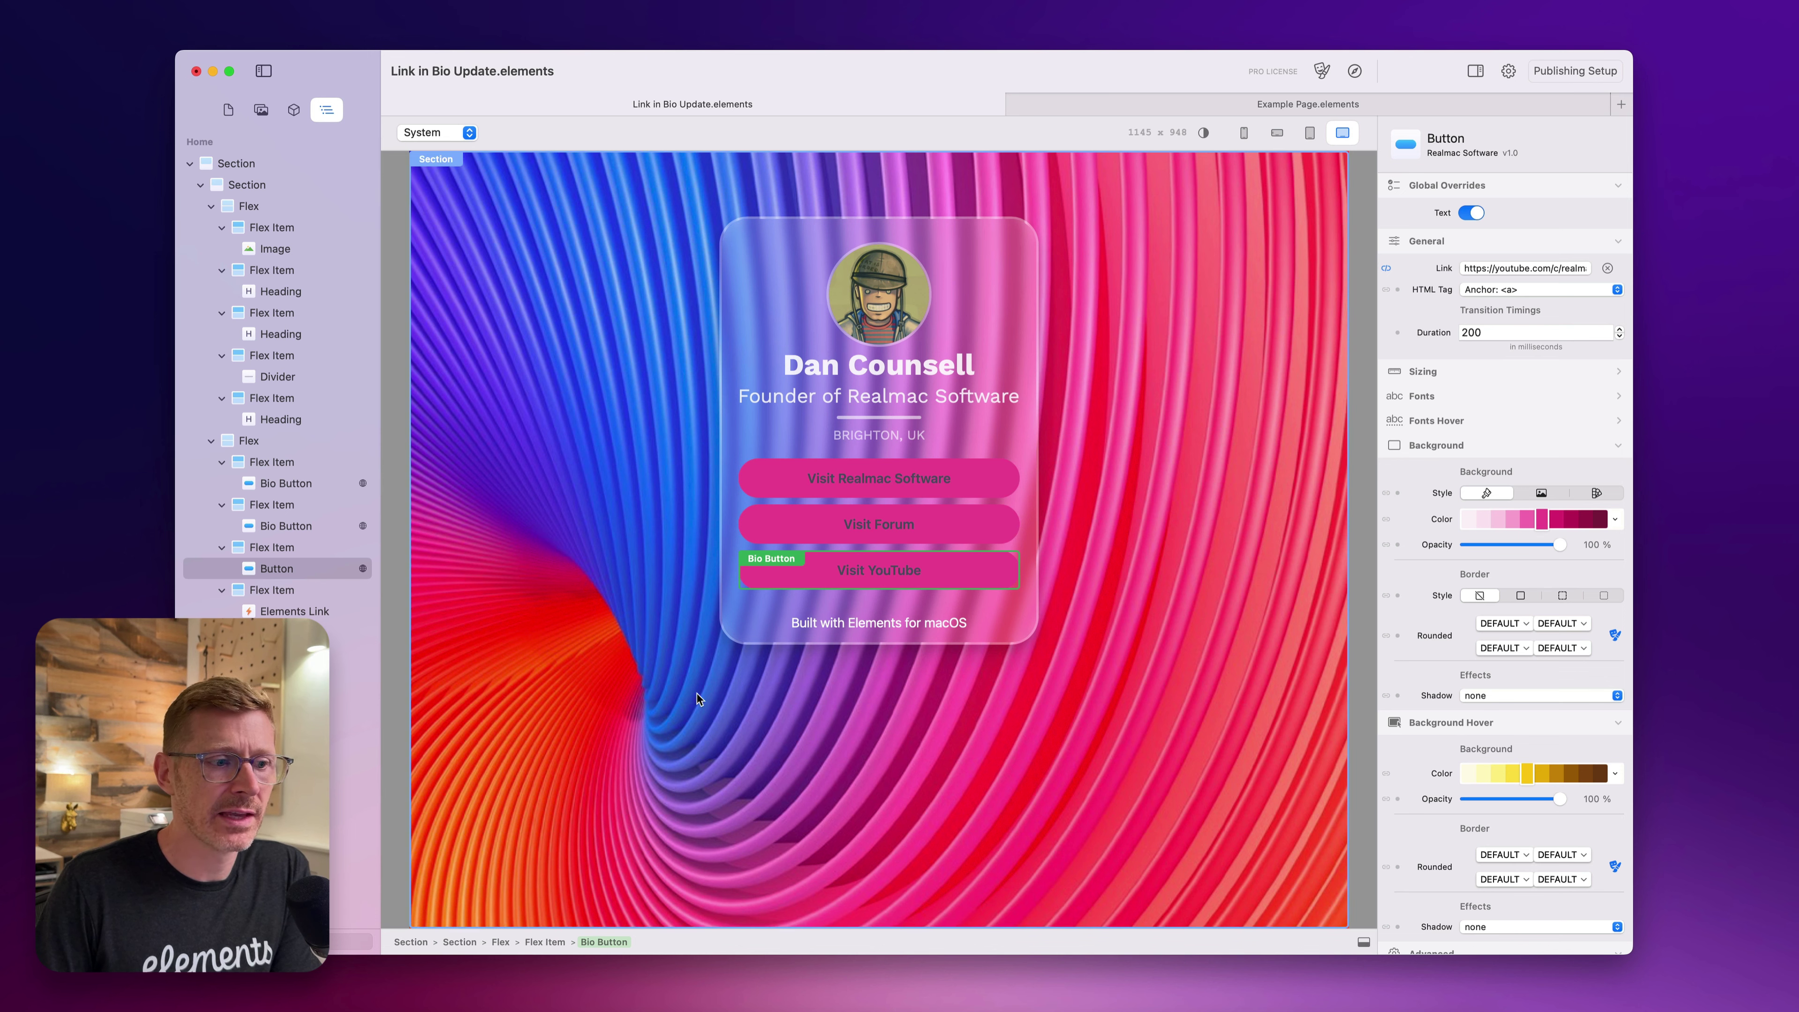
left_click(1467, 521)
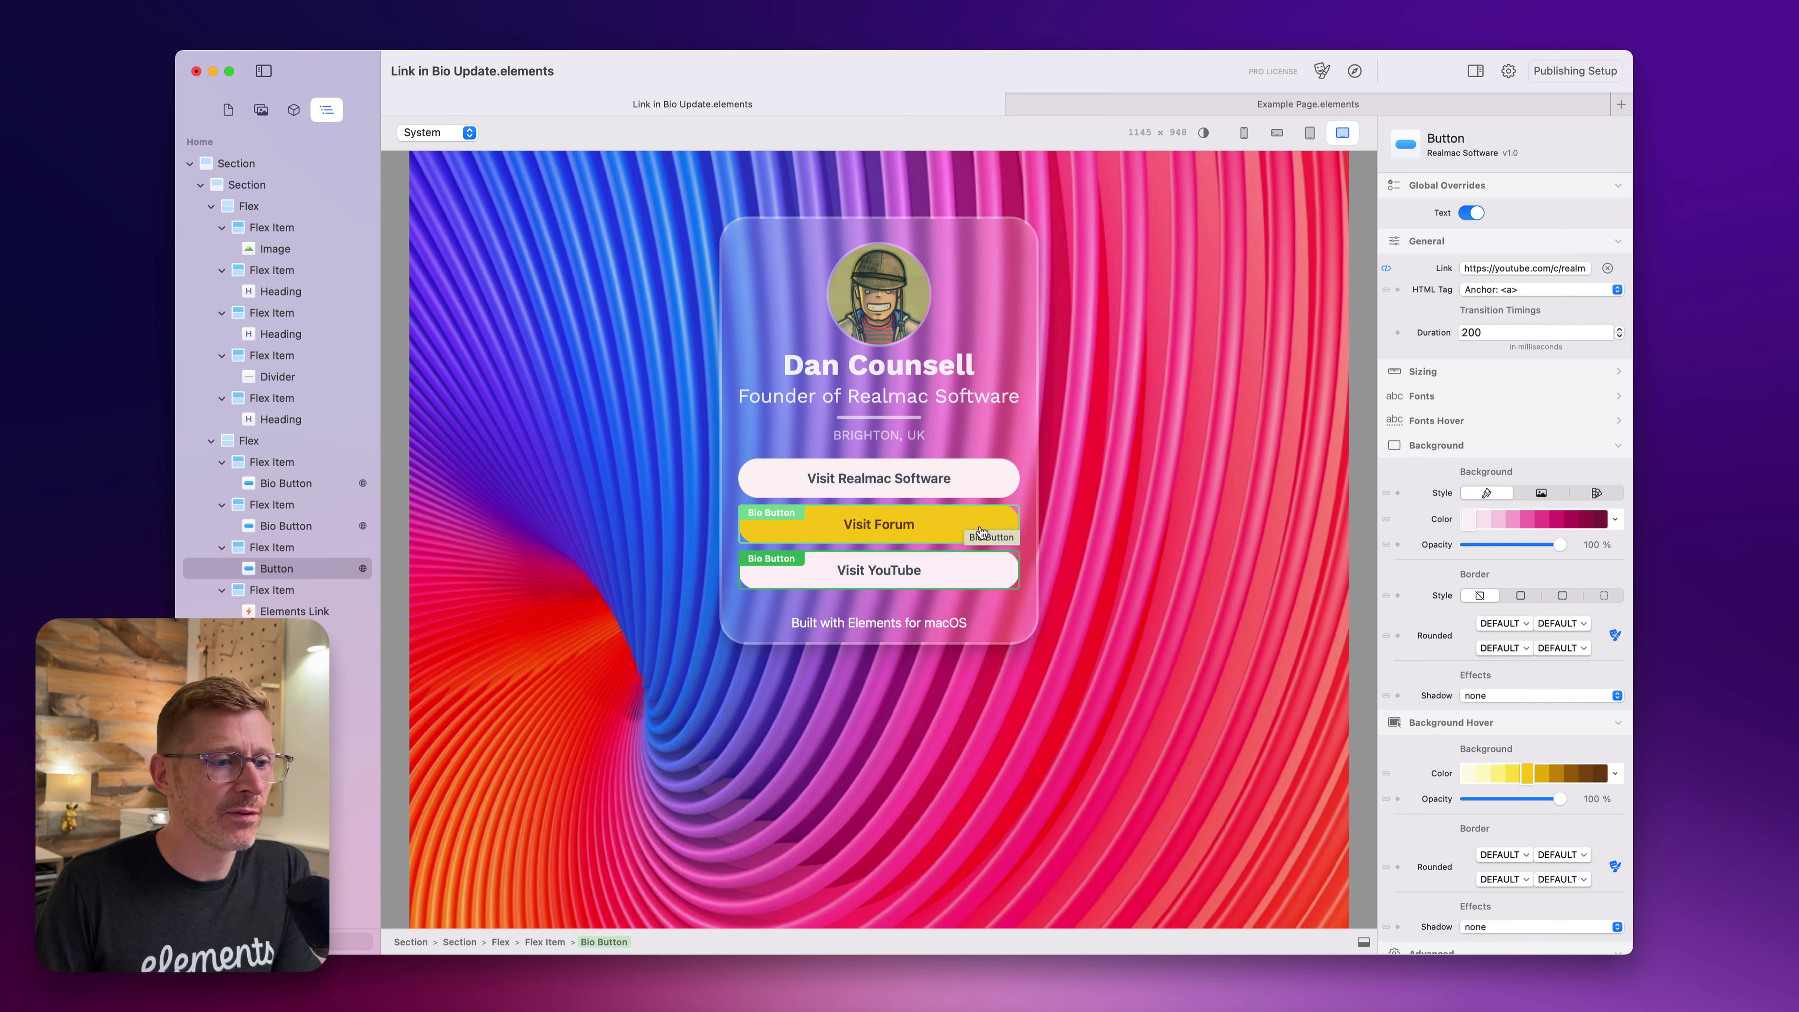
Step: Try magenta shades on Visit YouTube, then revert it to the shared button colour
left_click(980, 530)
left_click(960, 574)
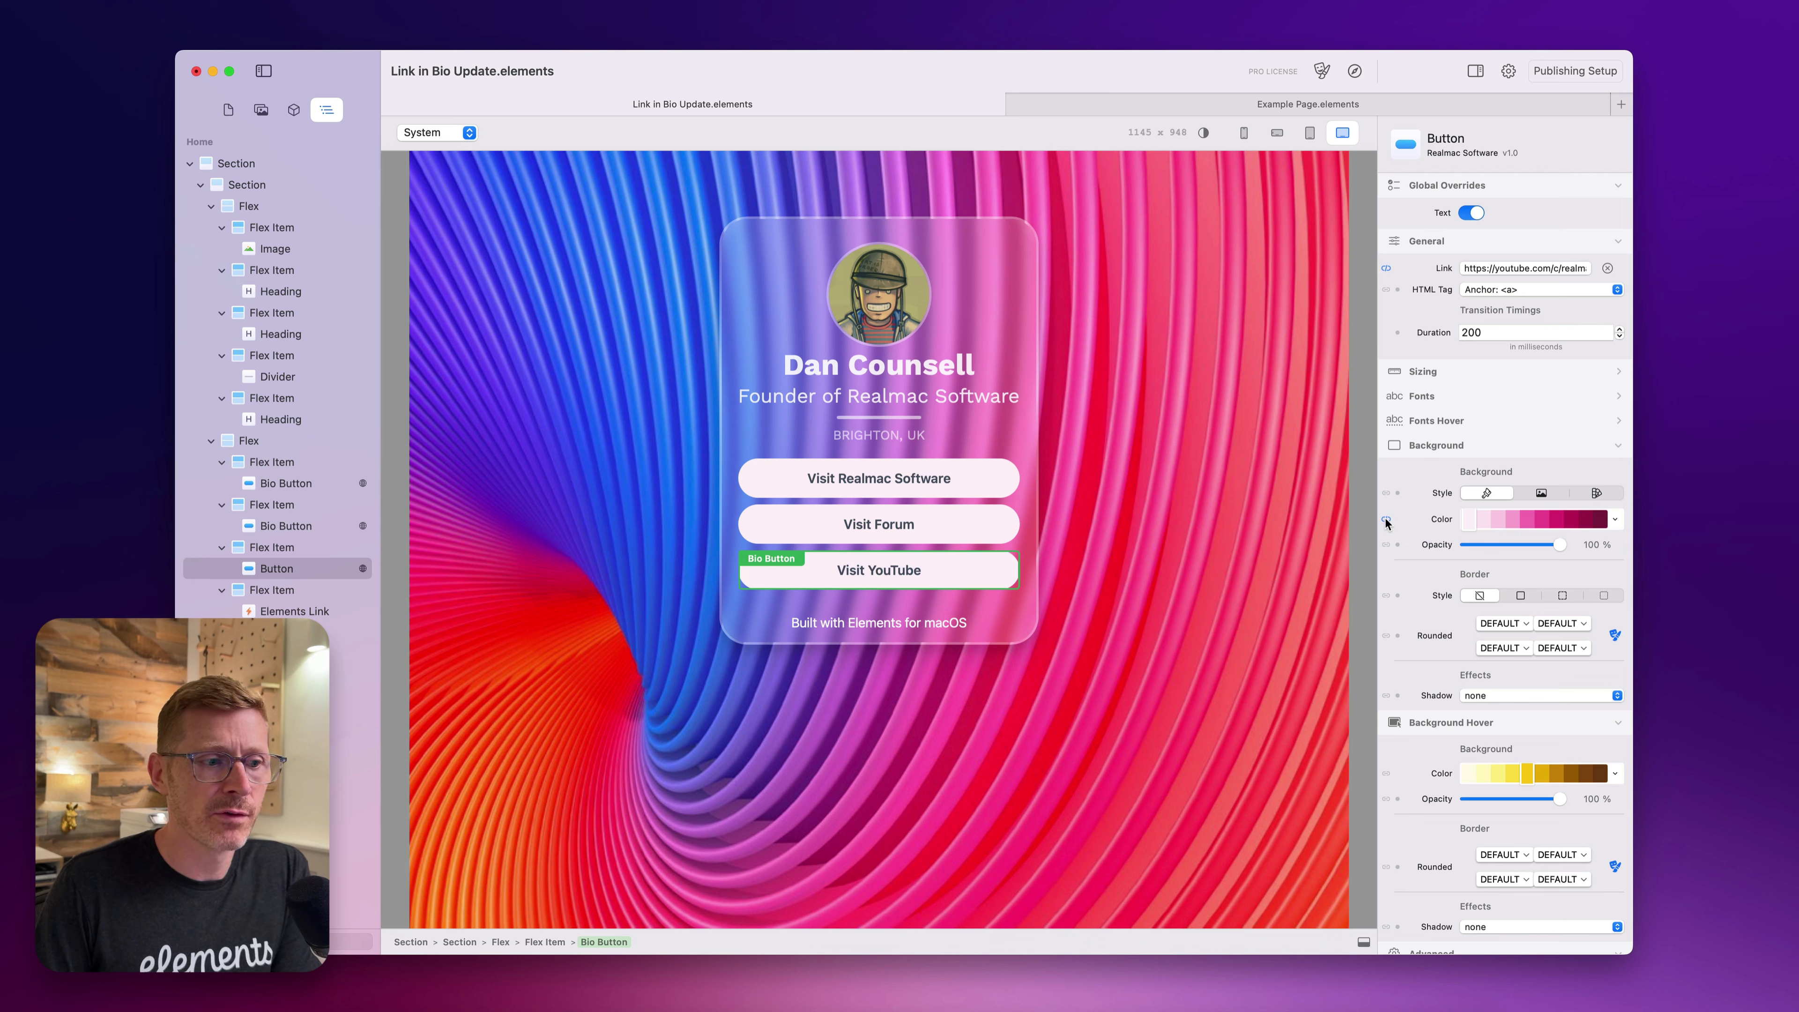
left_click(1600, 523)
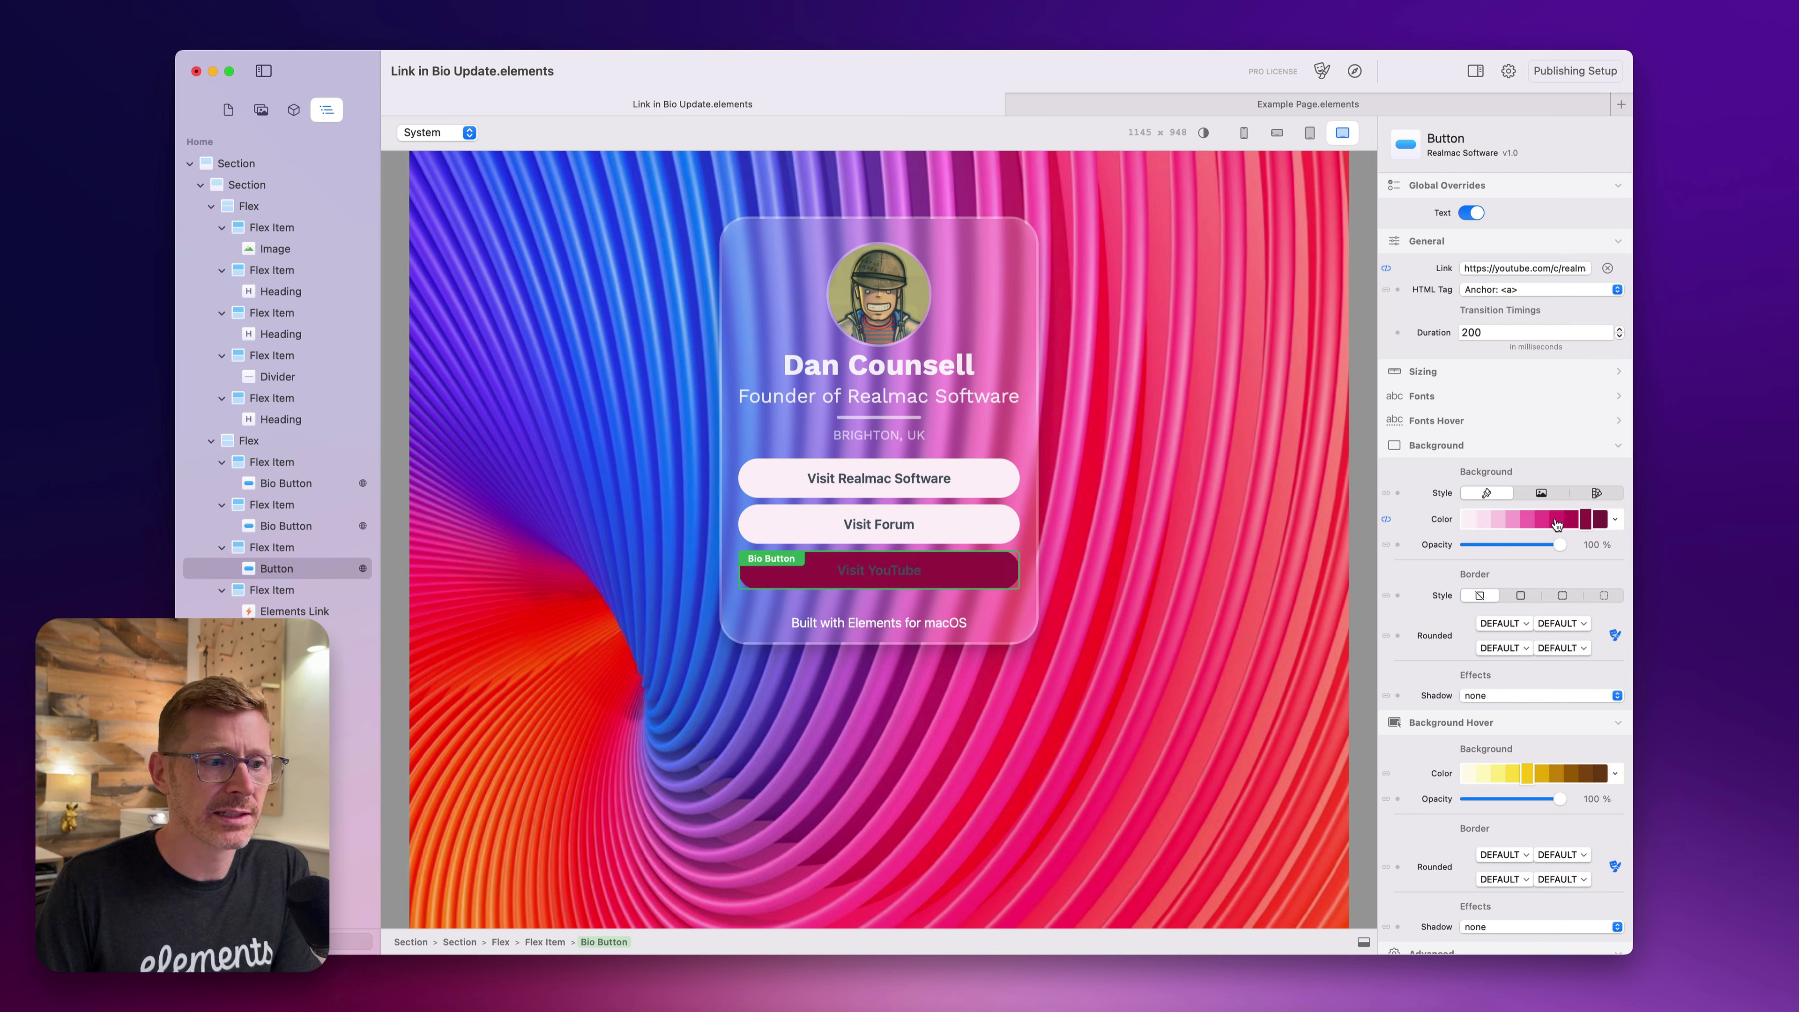
left_click(1556, 519)
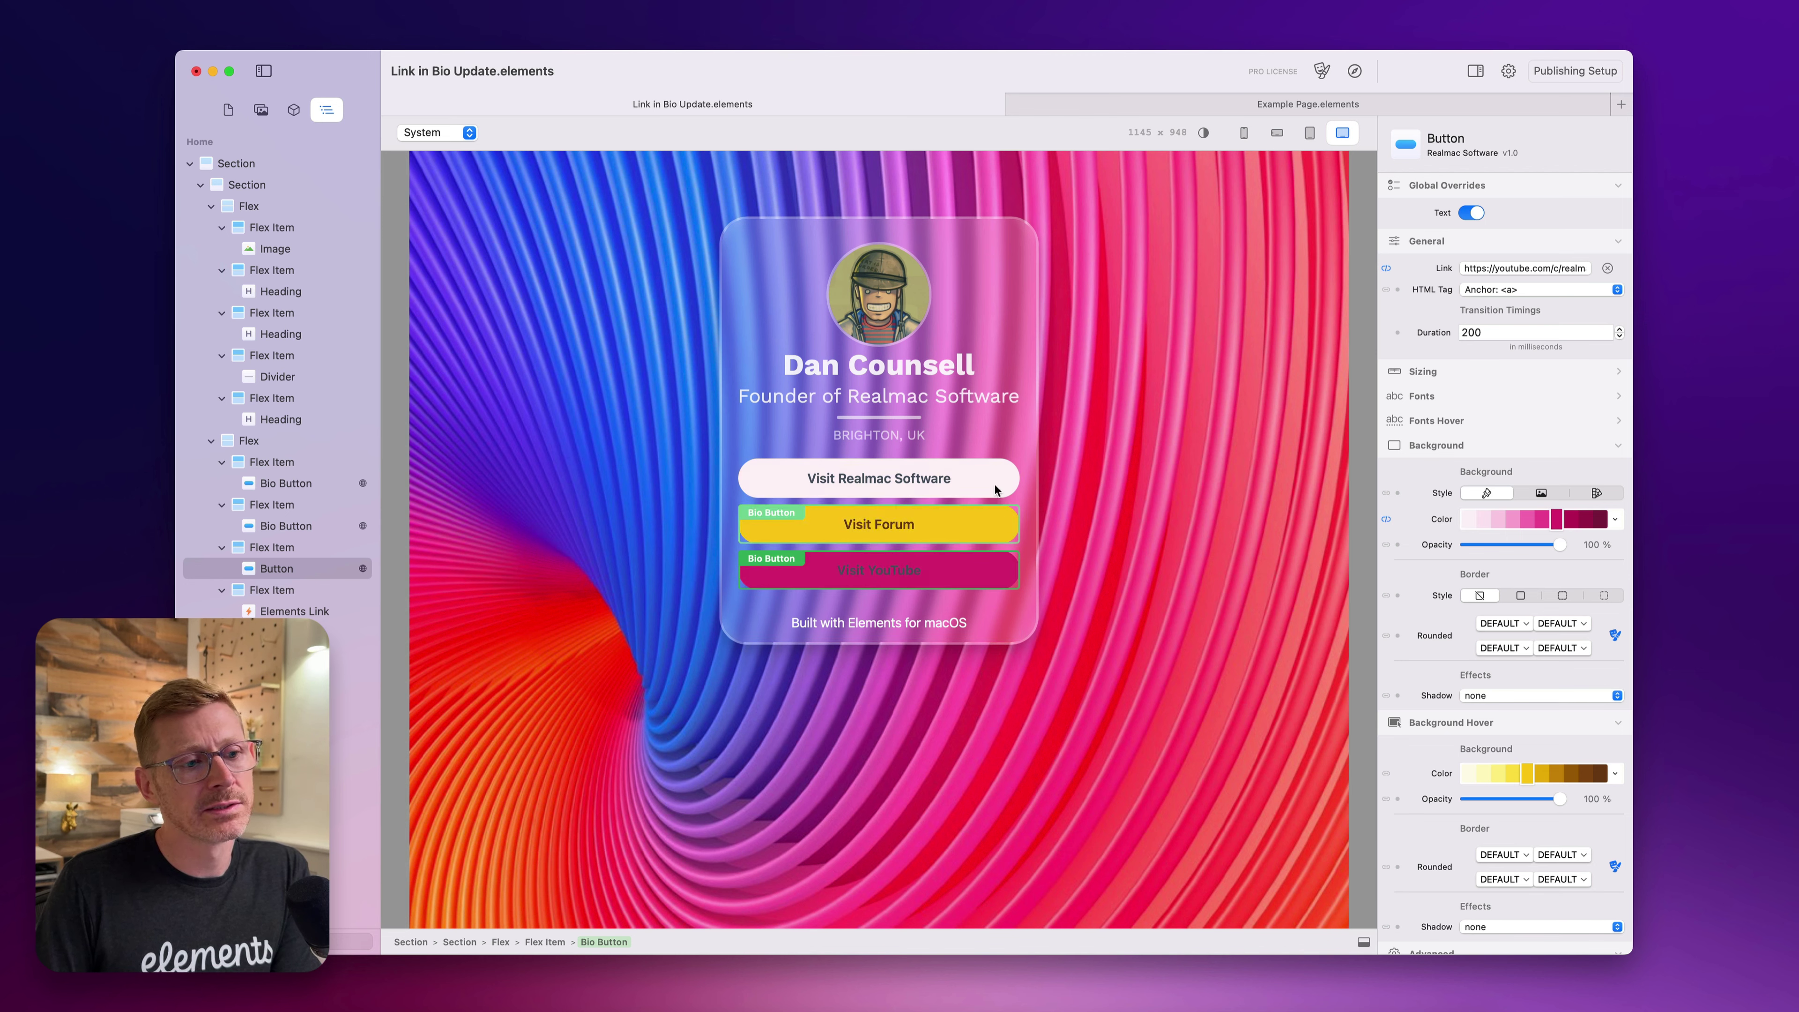
left_click(1388, 520)
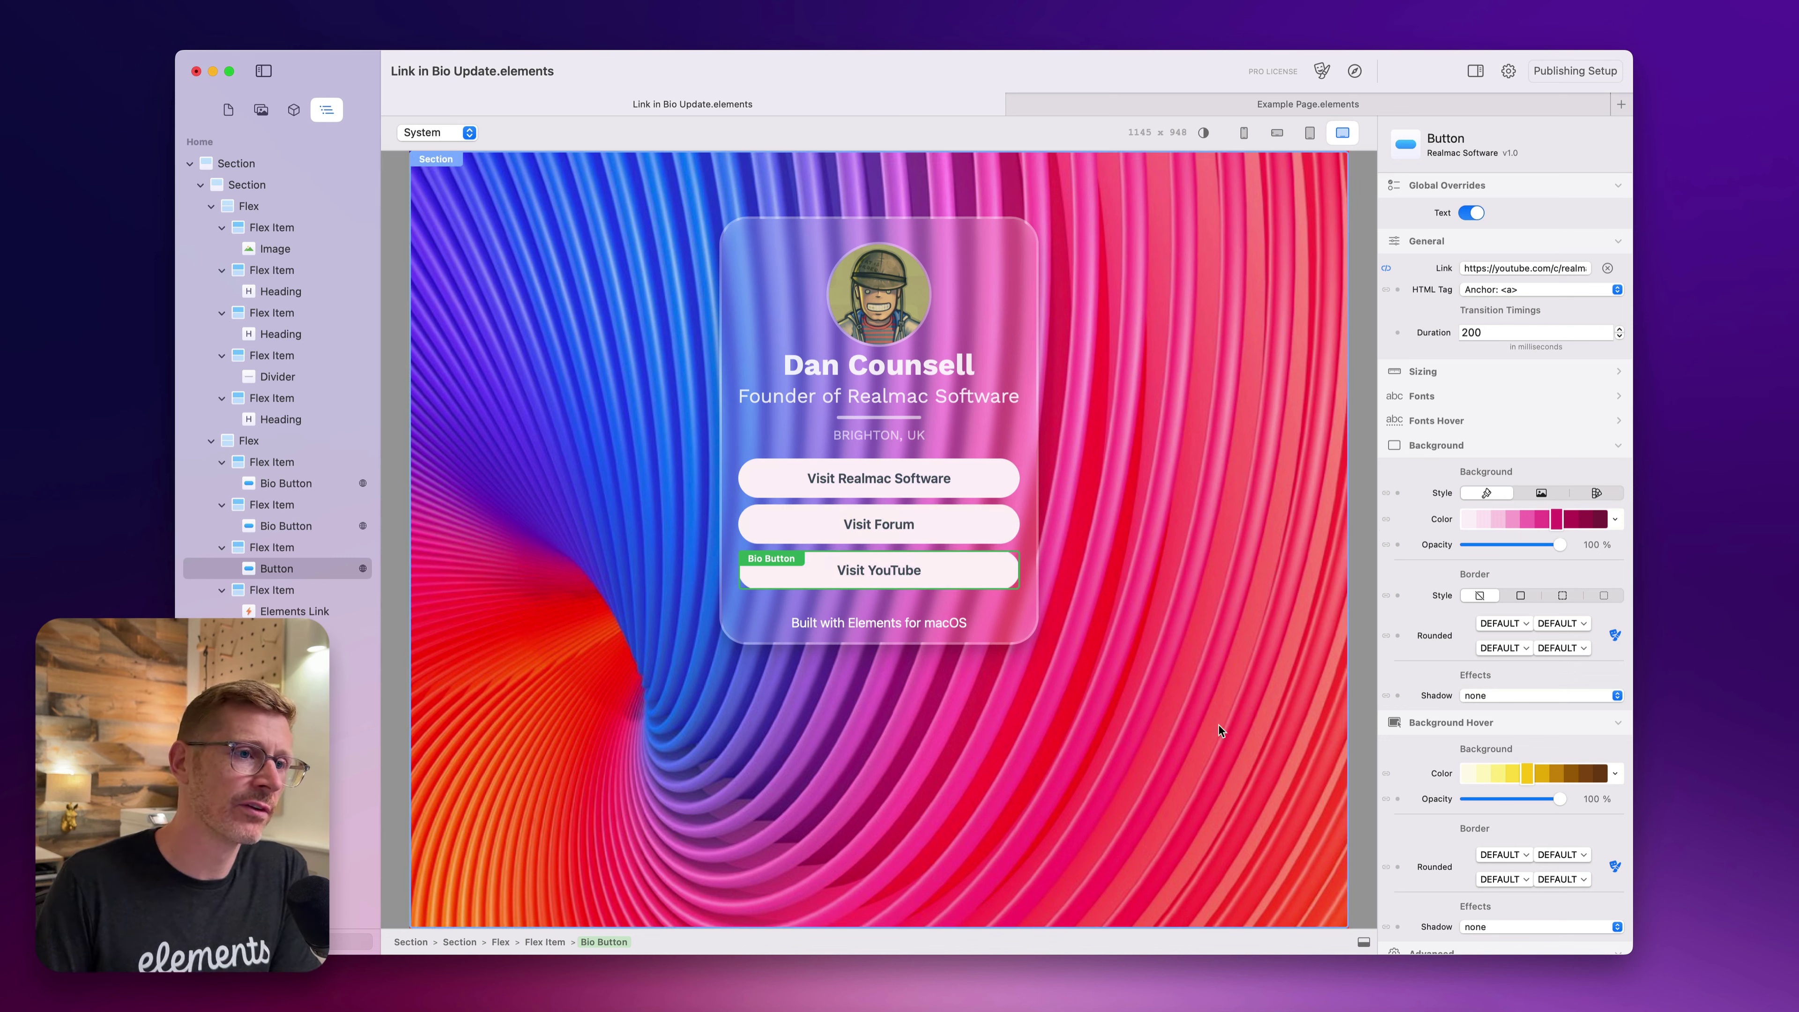
Step: Drag jony-ive.jpg from Resources onto the card's avatar image
left_click(260, 112)
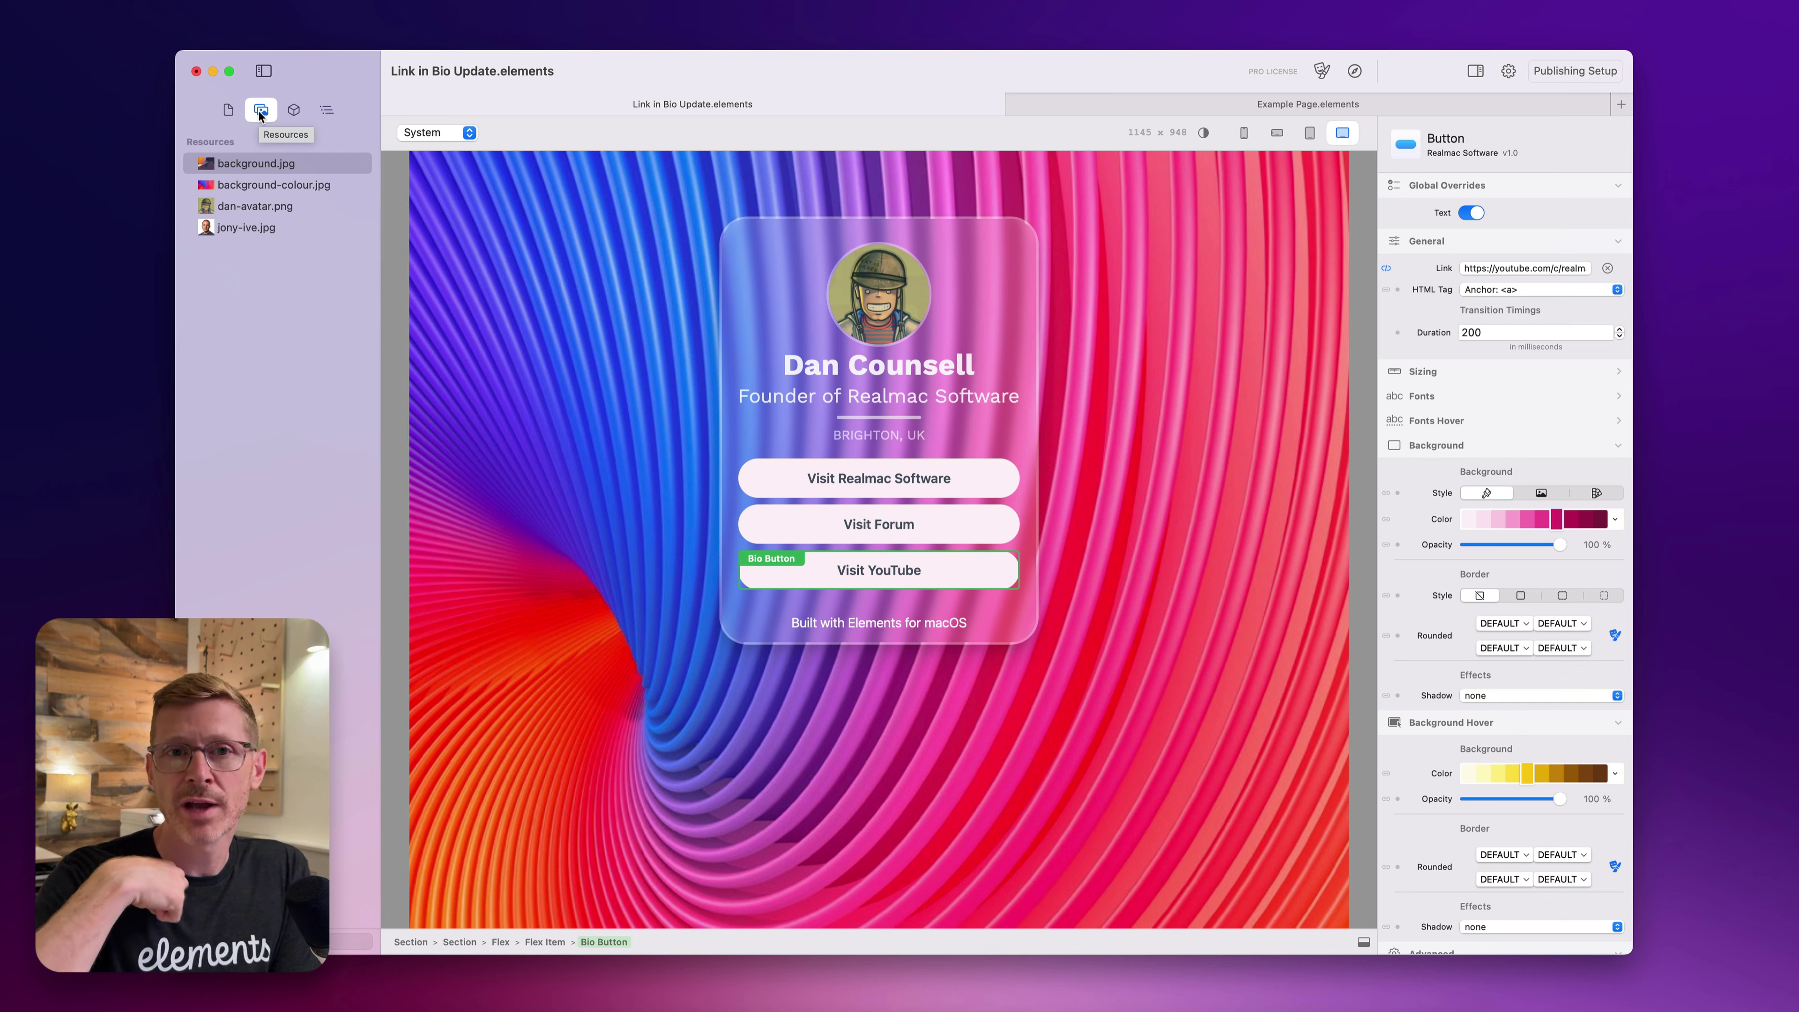
left_click(870, 288)
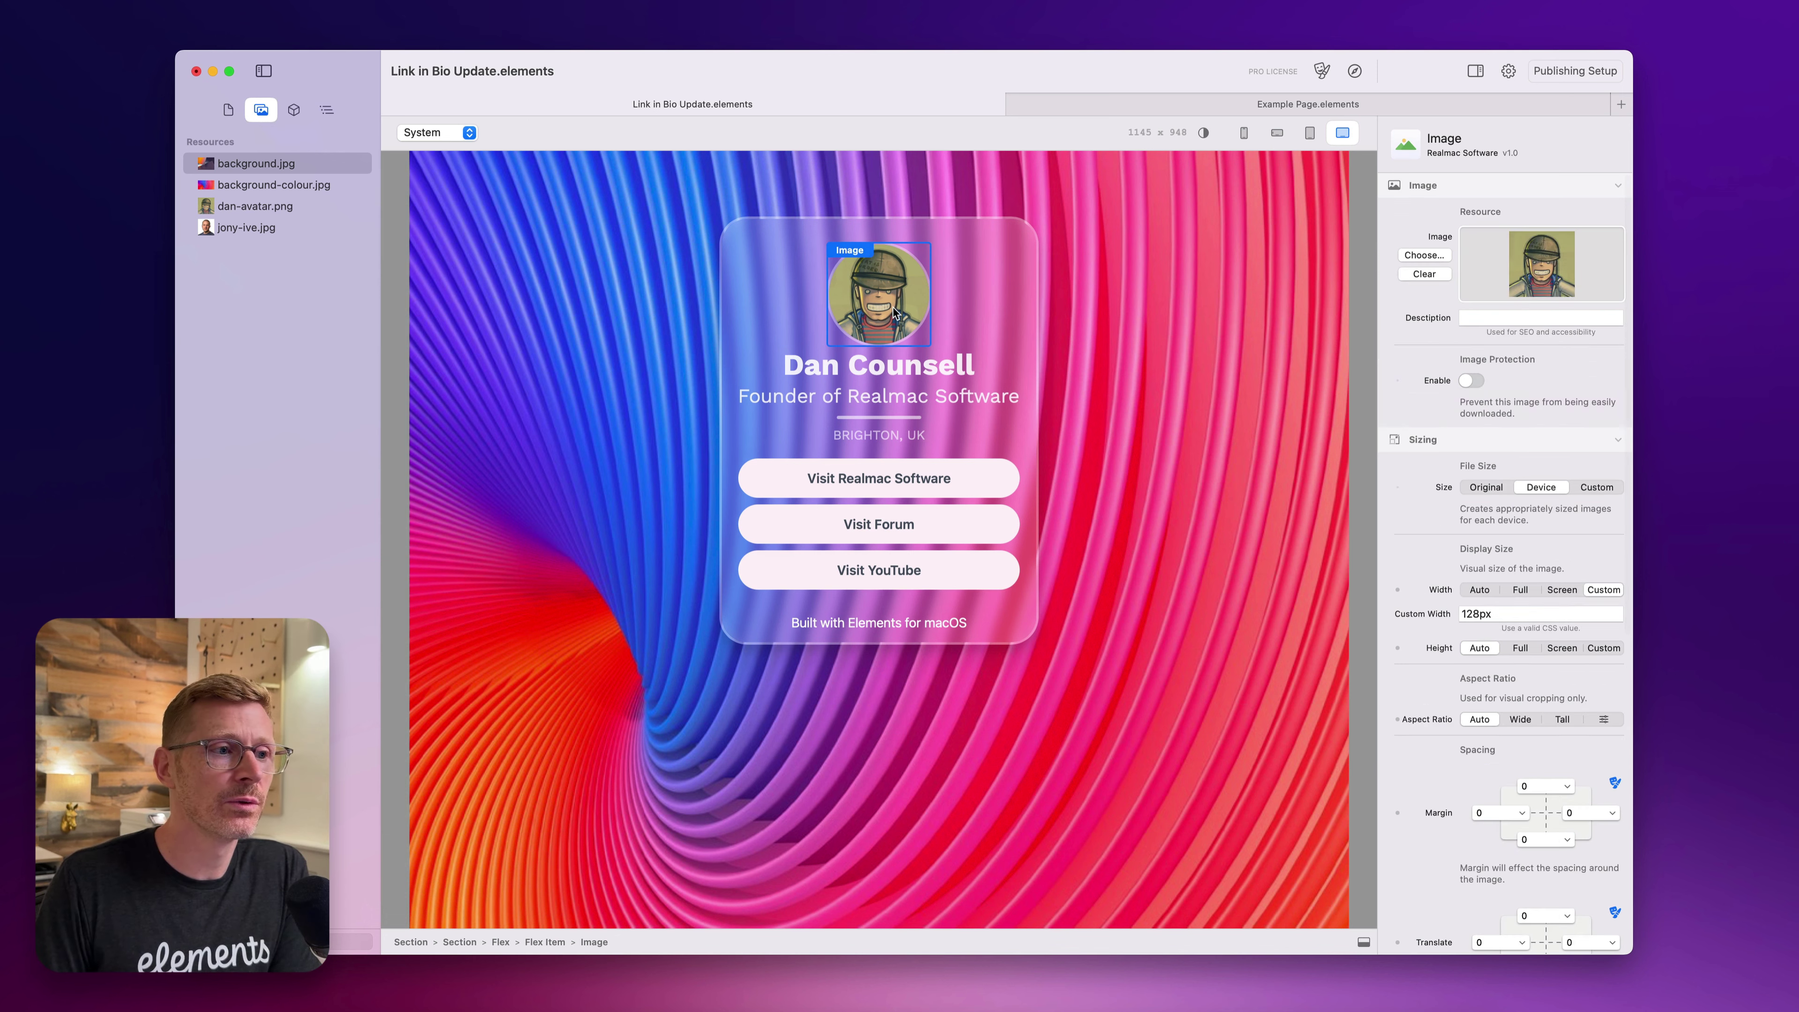
left_click(293, 110)
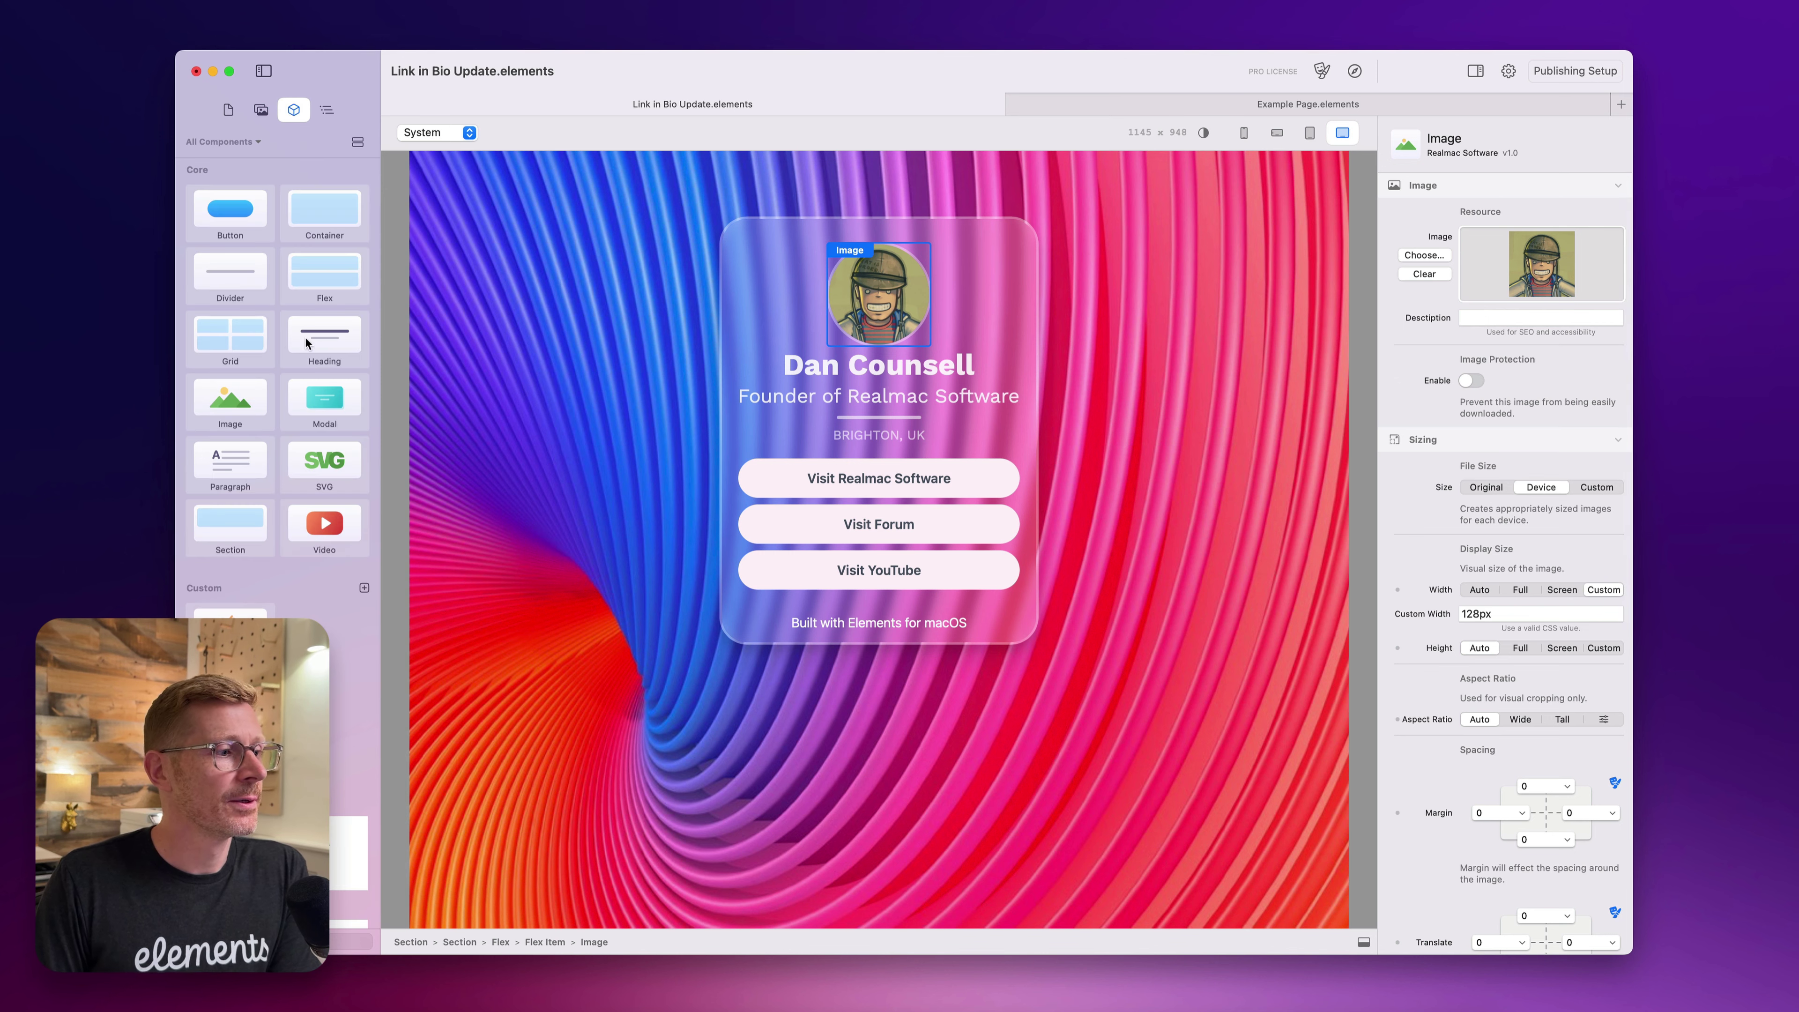
left_click(325, 110)
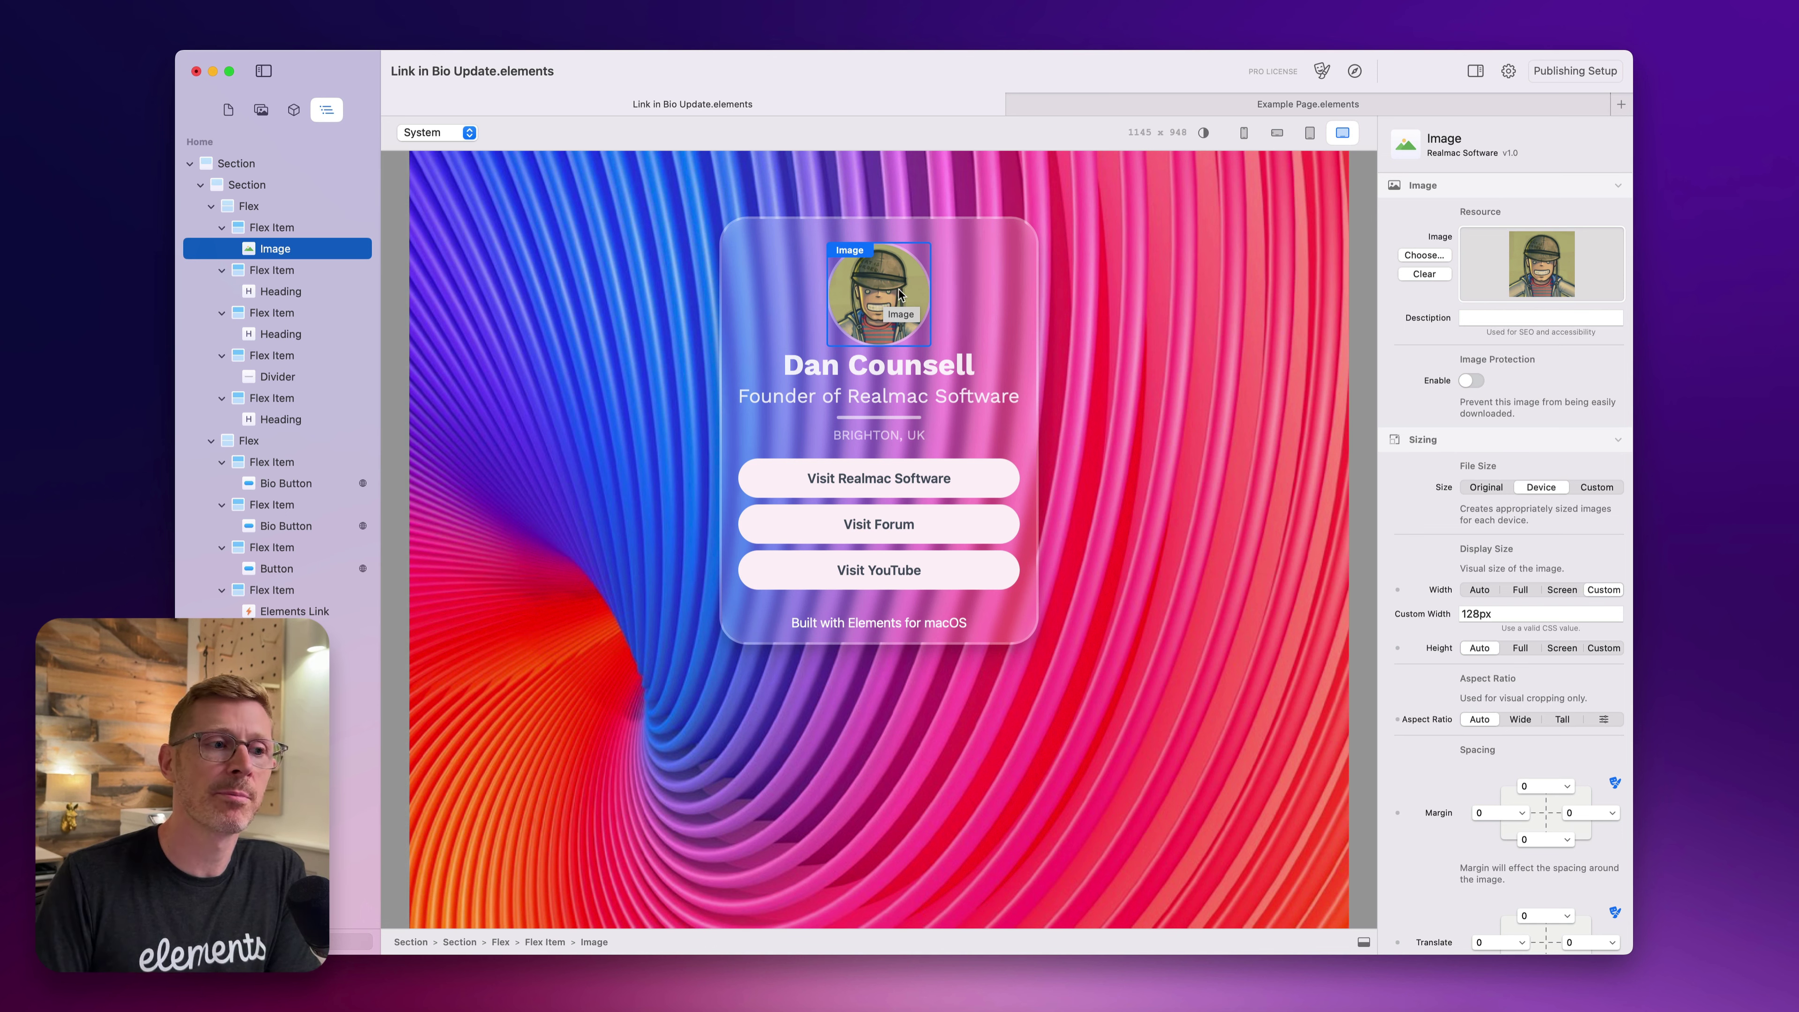
left_click(261, 110)
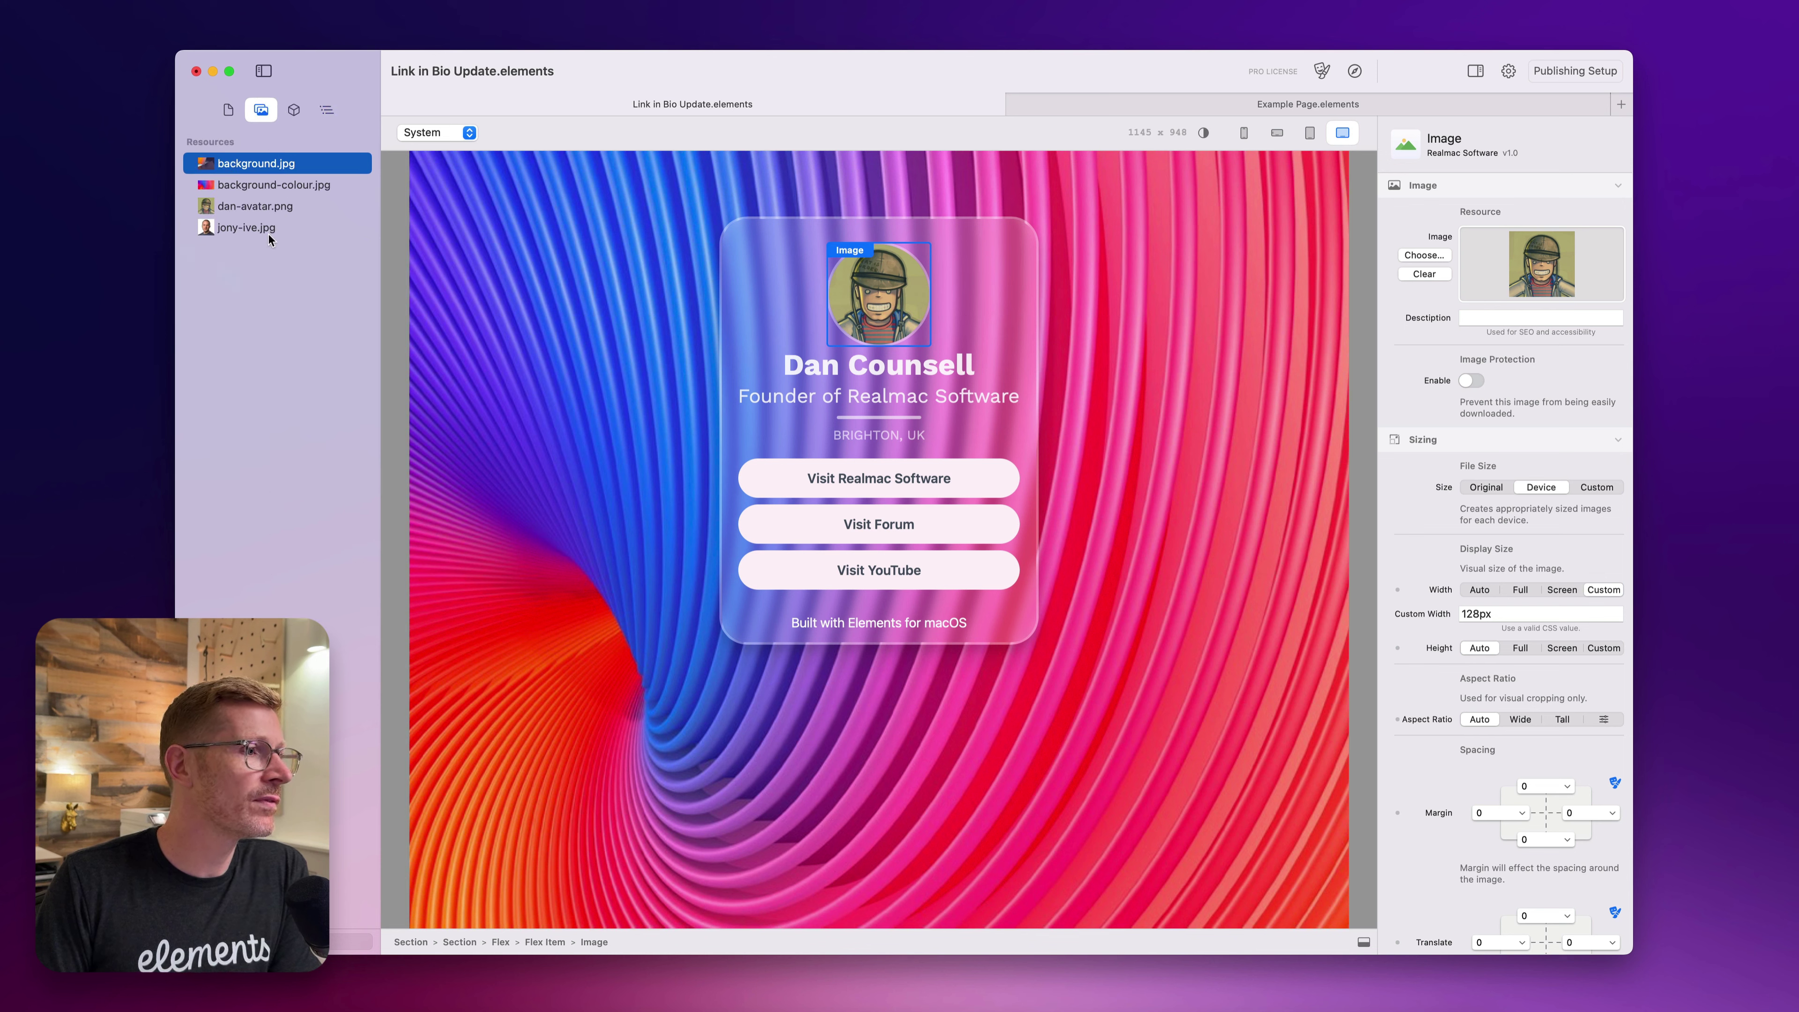
left_click_drag(246, 227, 878, 294)
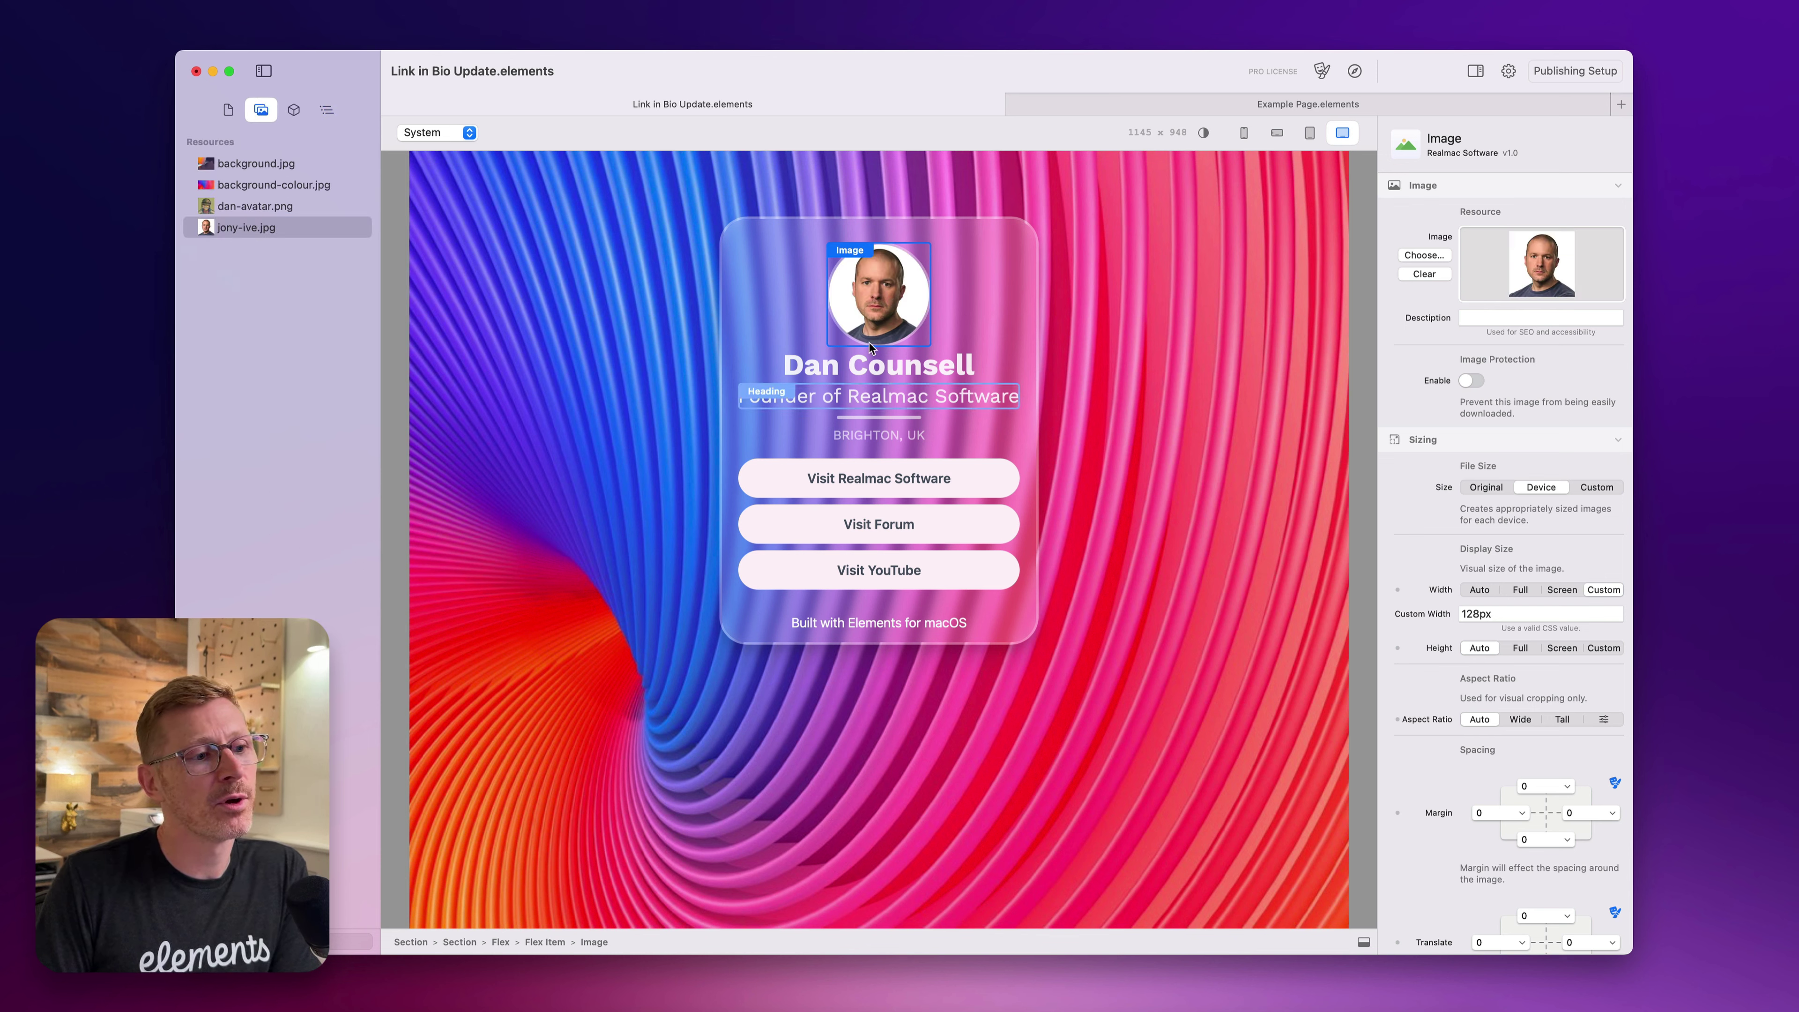
Step: Change the name heading to 'Jony Ive' and the subtitle to 'Apple Computer'
left_click(826, 363)
double_click(825, 363)
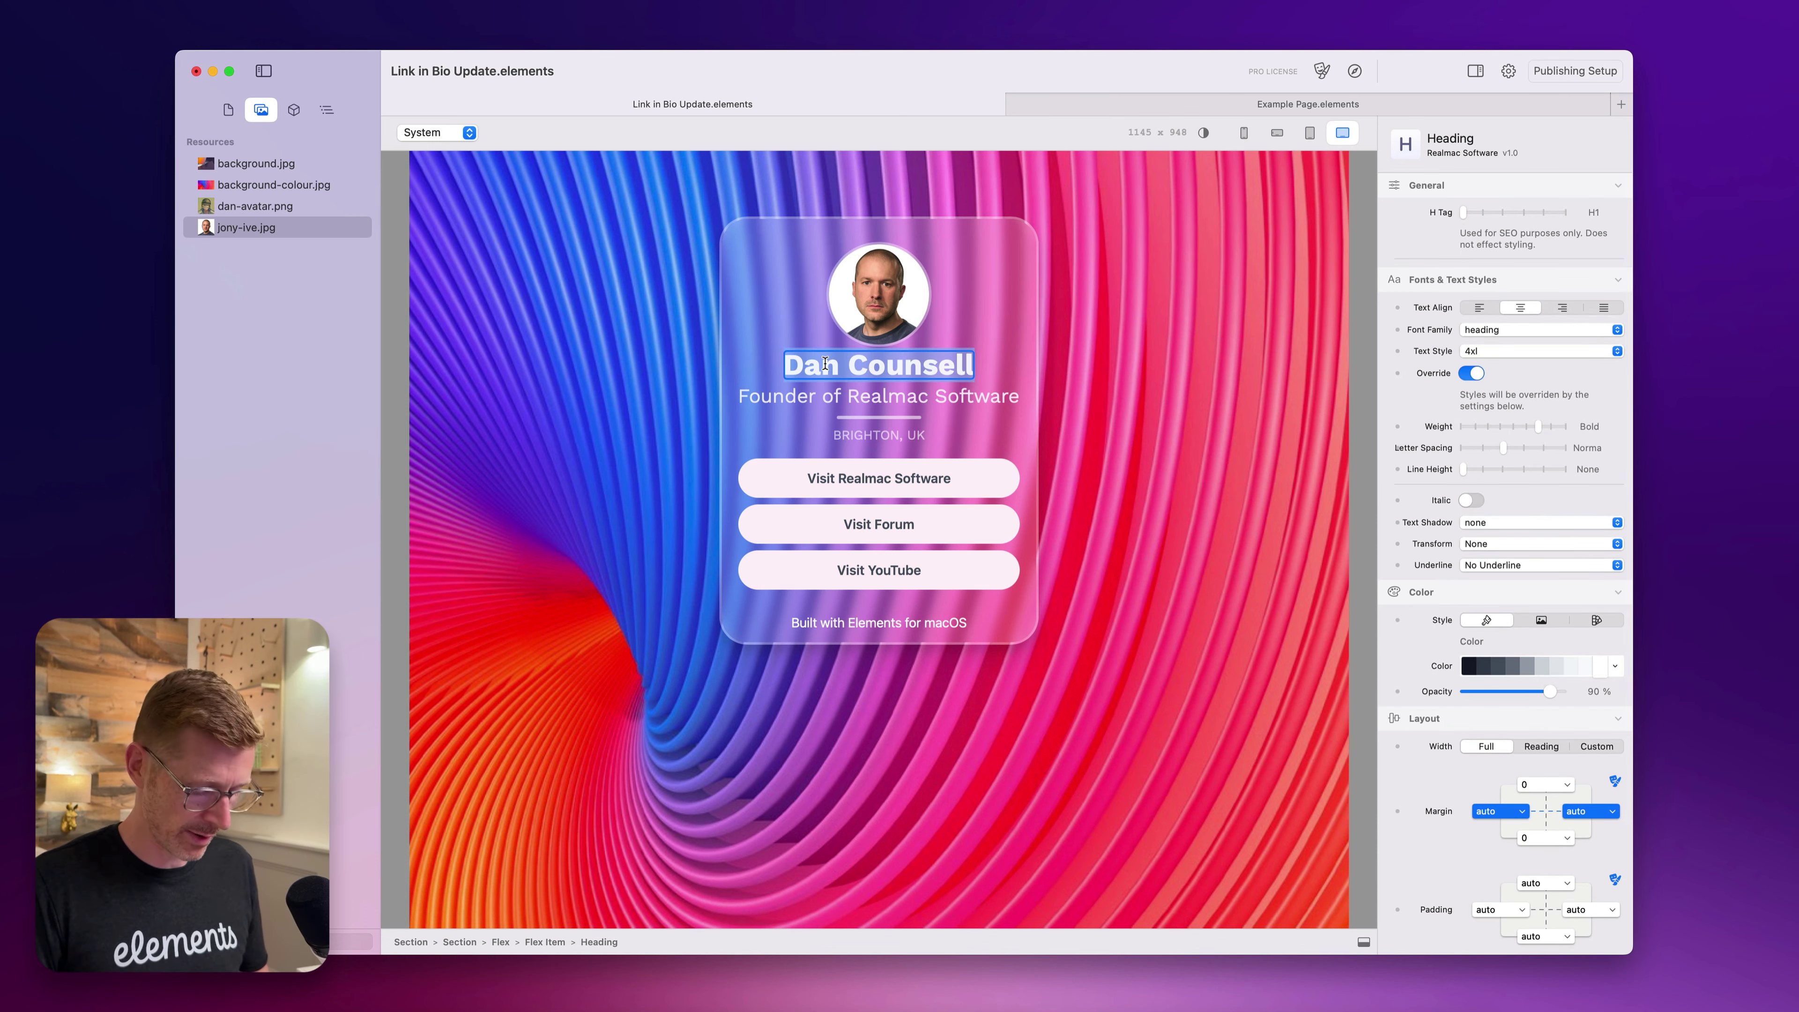
type("Jony Ive")
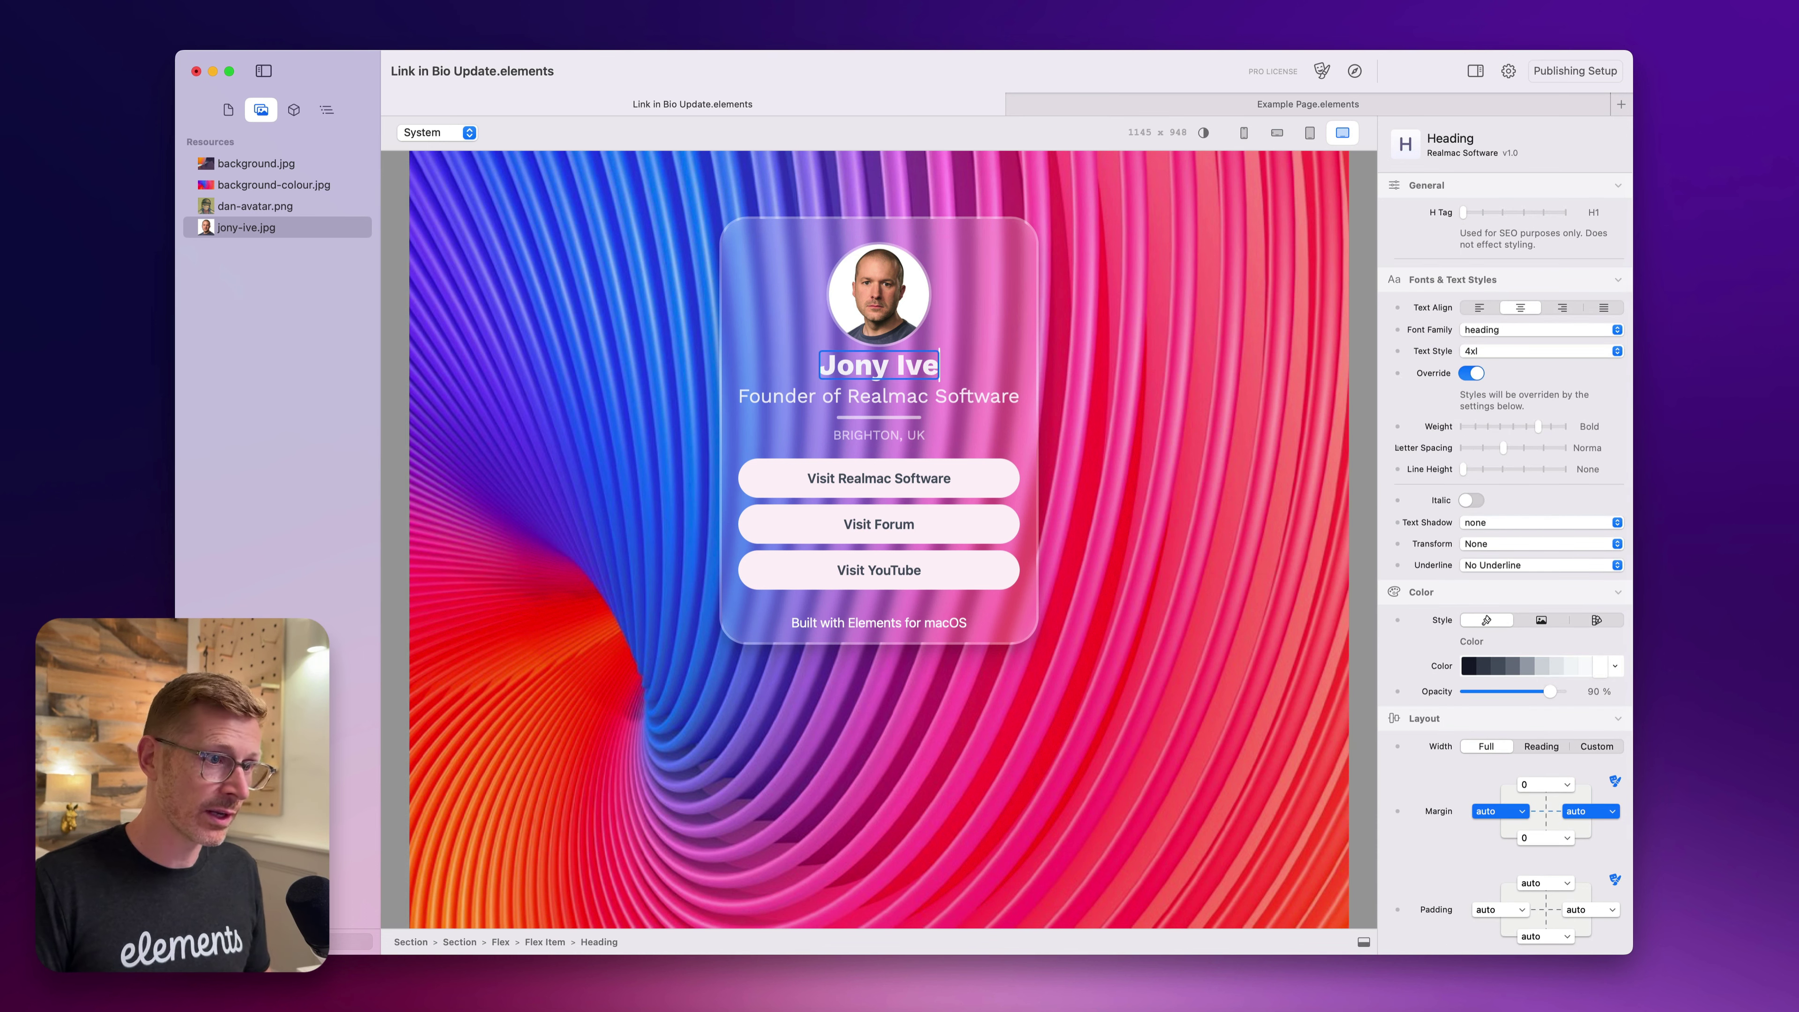
double_click(816, 398)
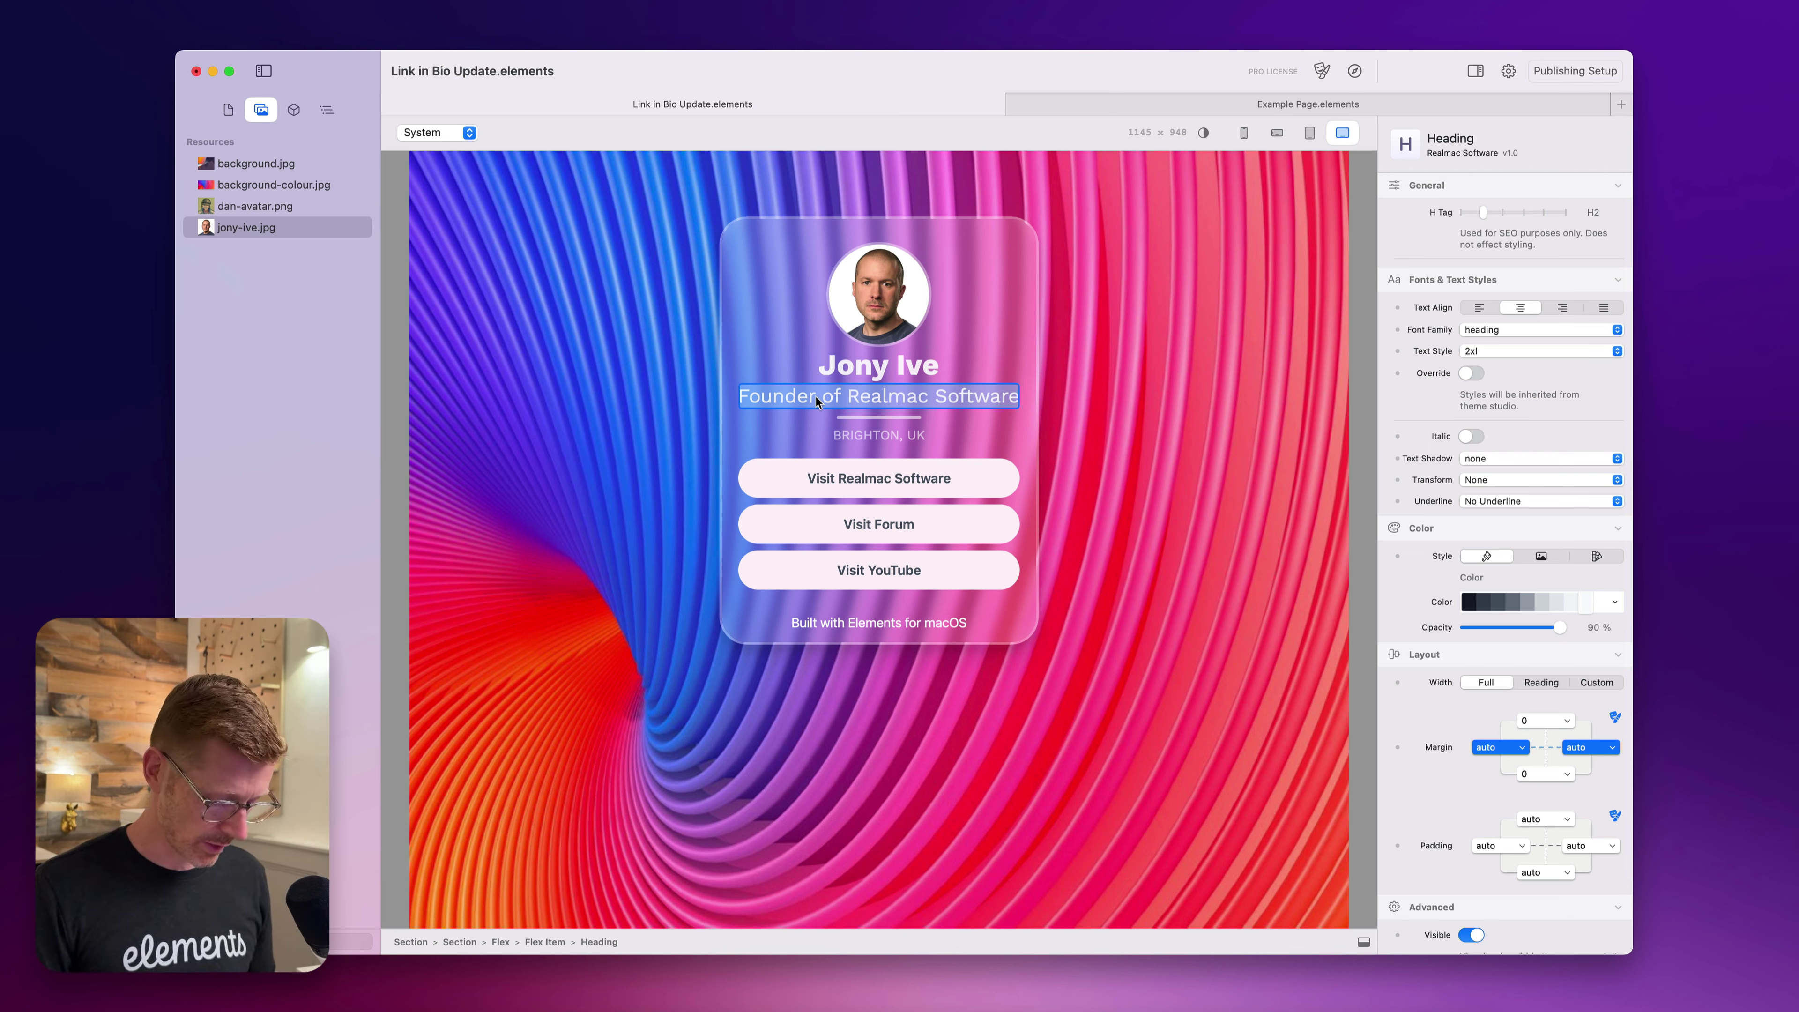
type("Apple")
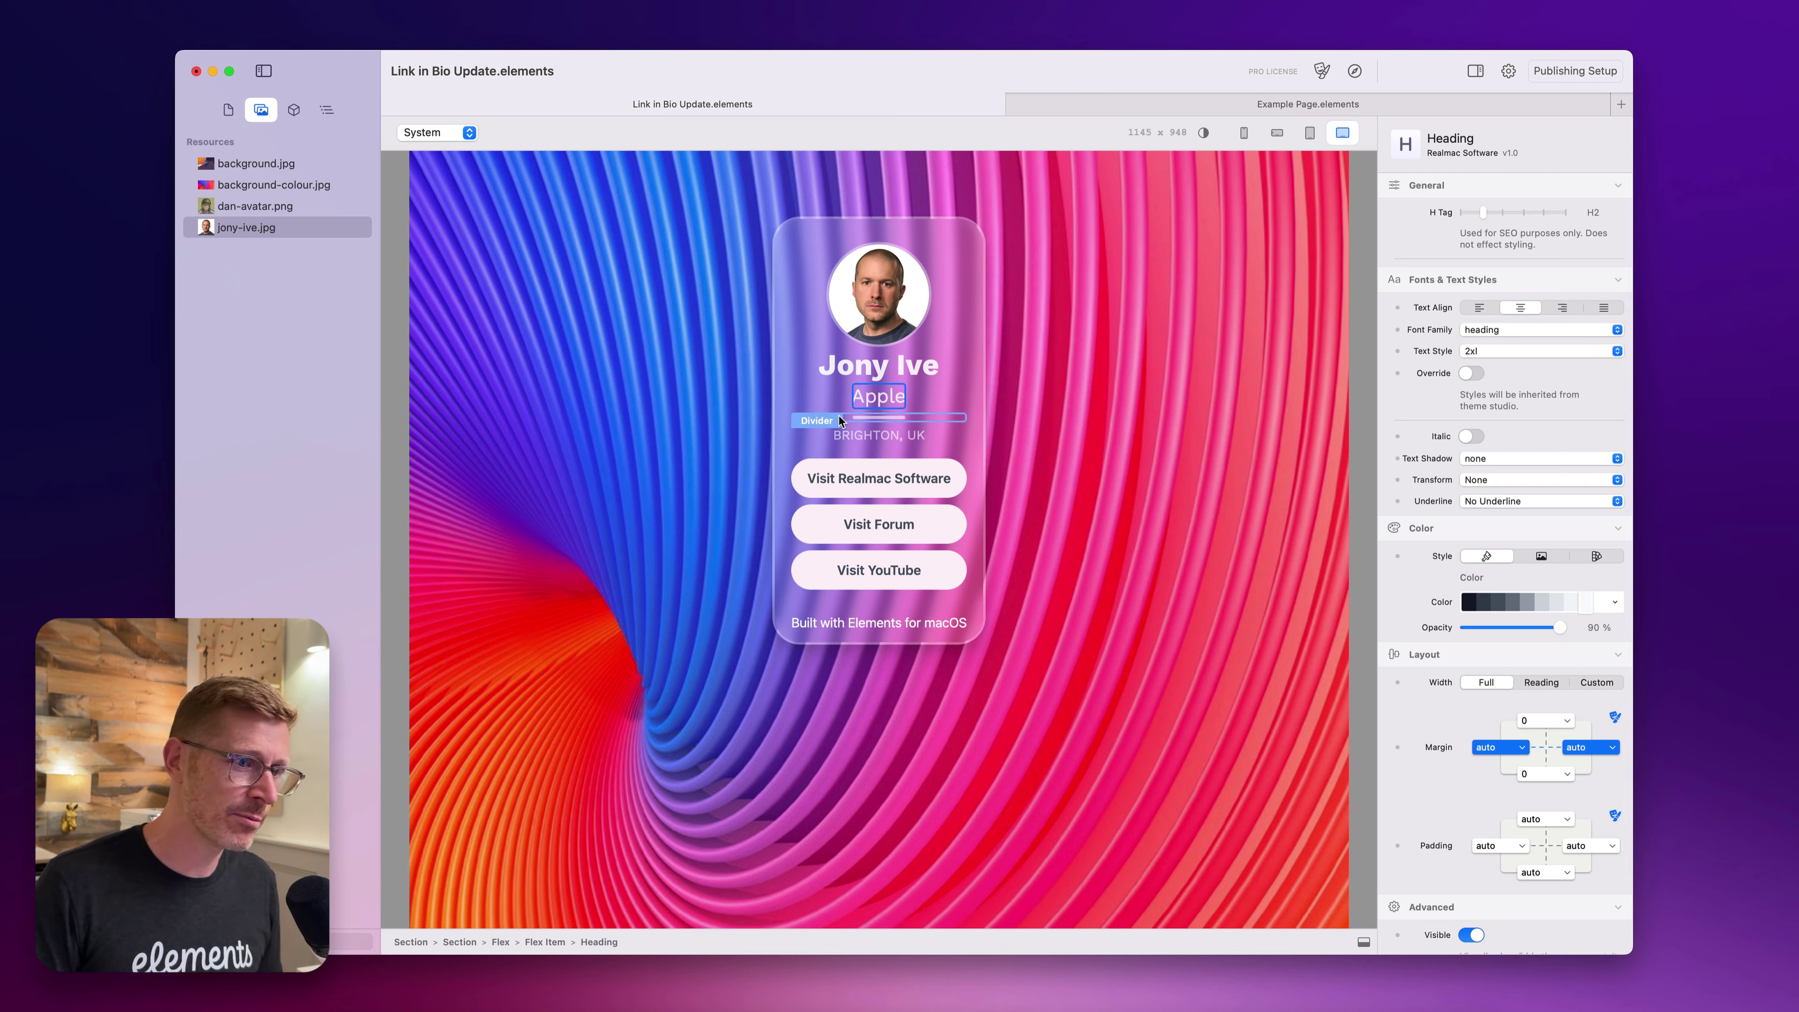
type(" Comp")
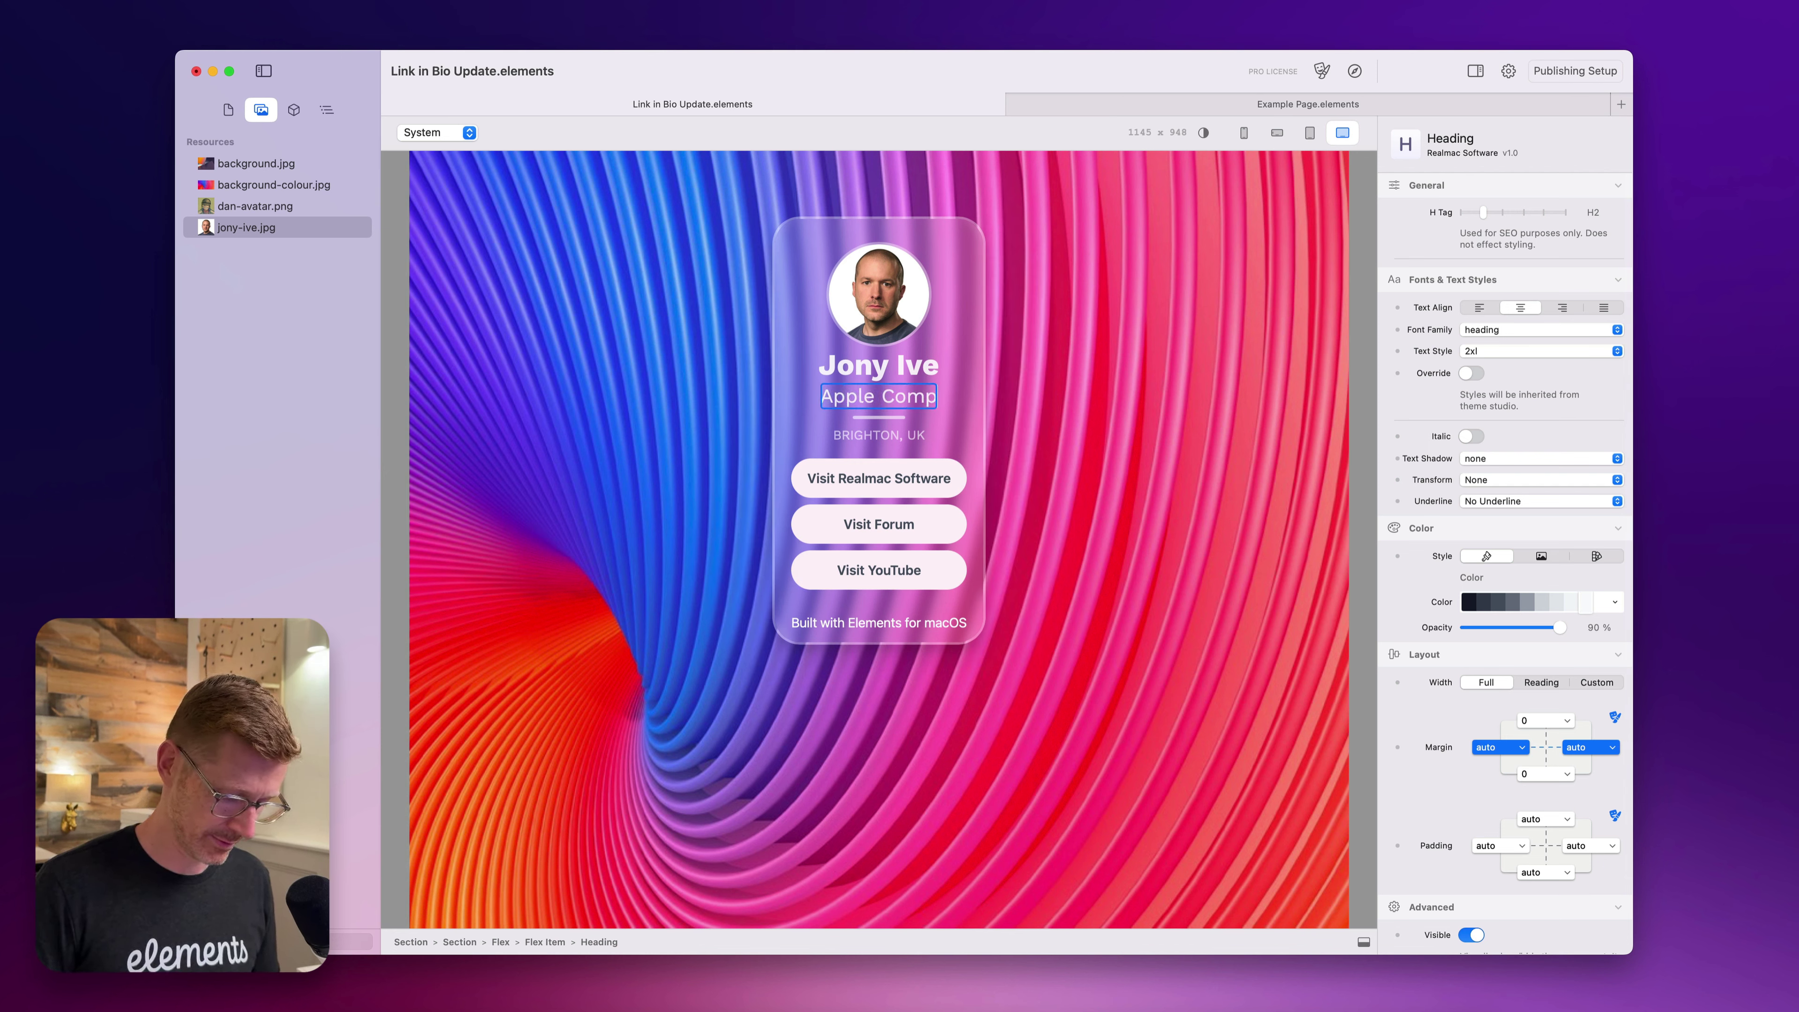
type("uter")
Step: Replace BRIGHTON with London in the location line
double_click(878, 435)
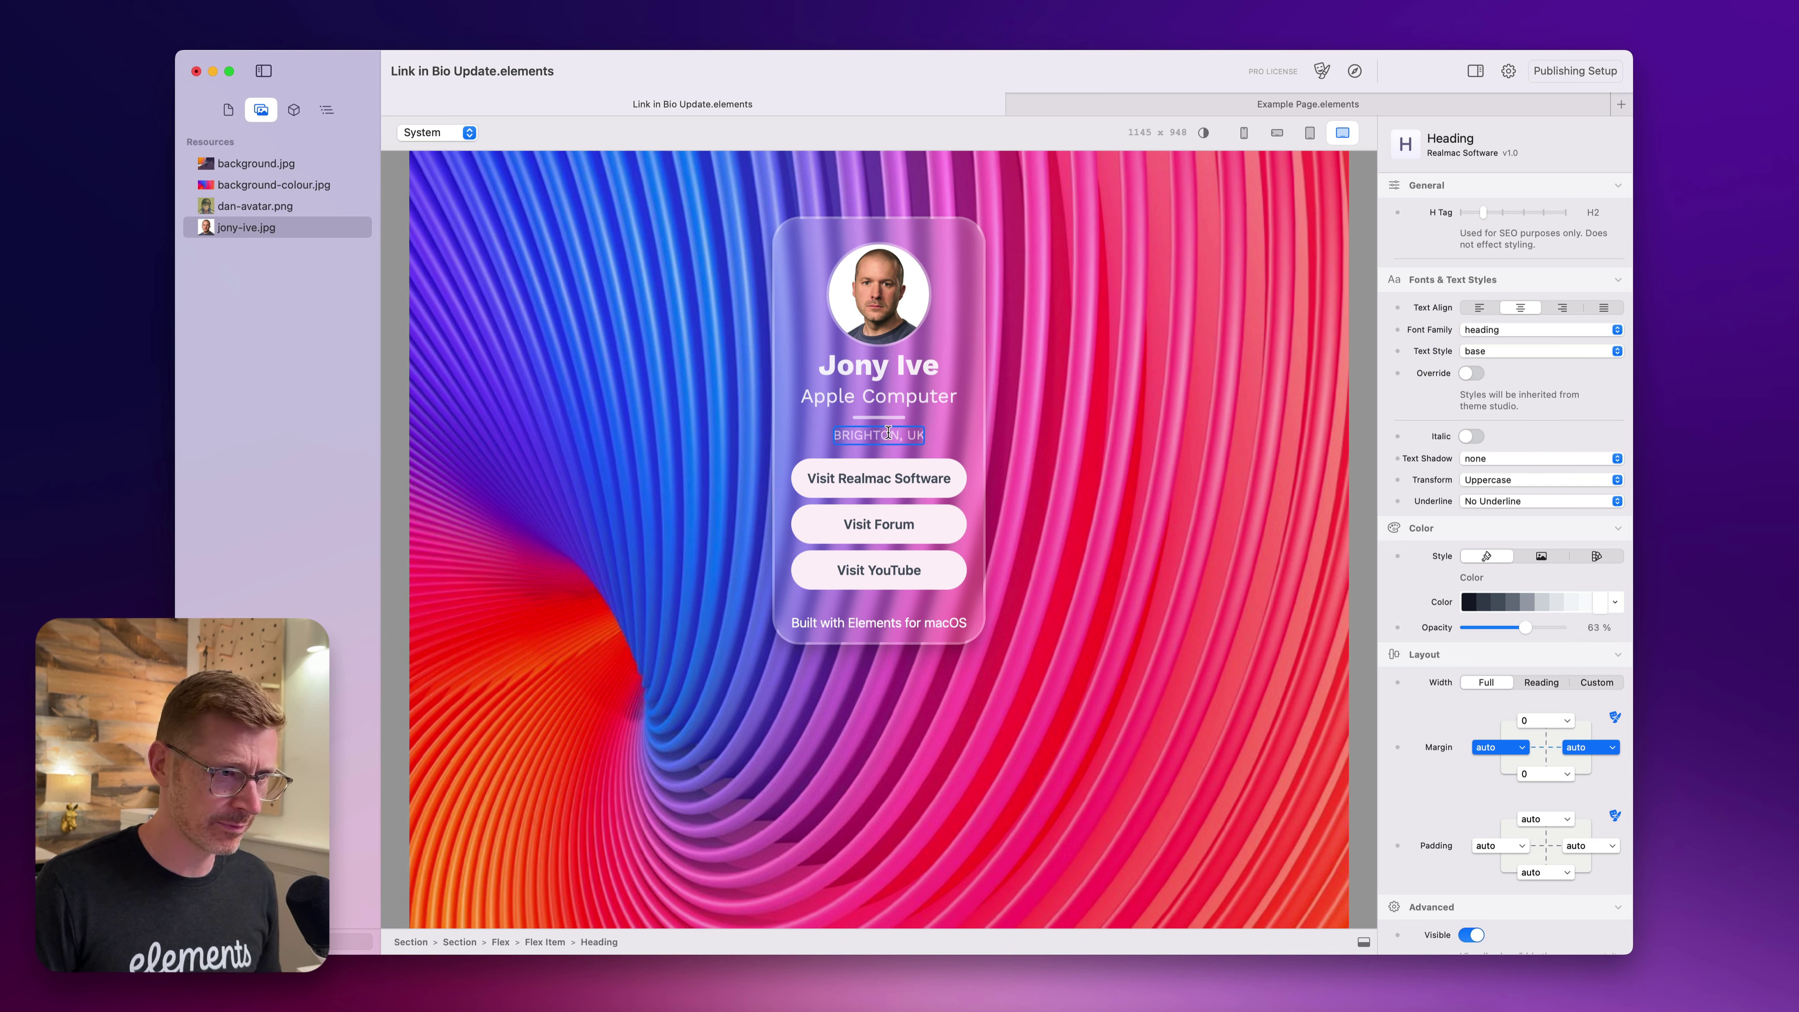
double_click(896, 434)
type("London")
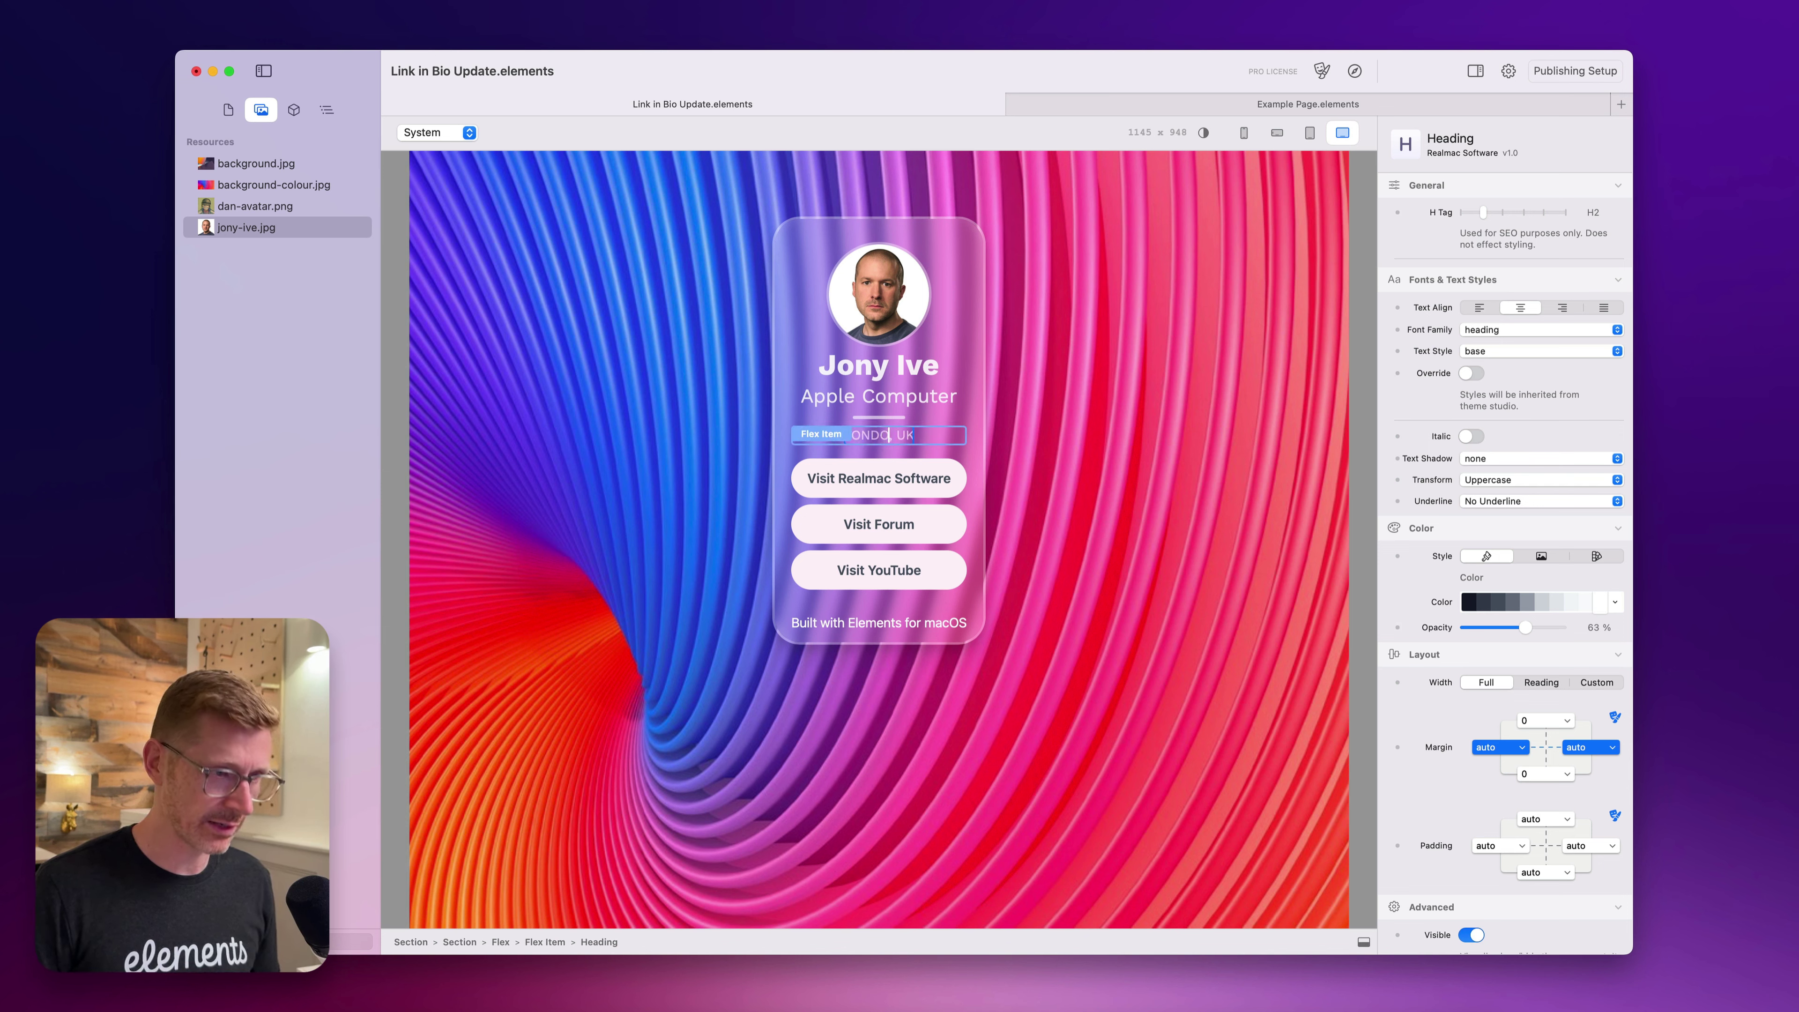
left_click(1173, 415)
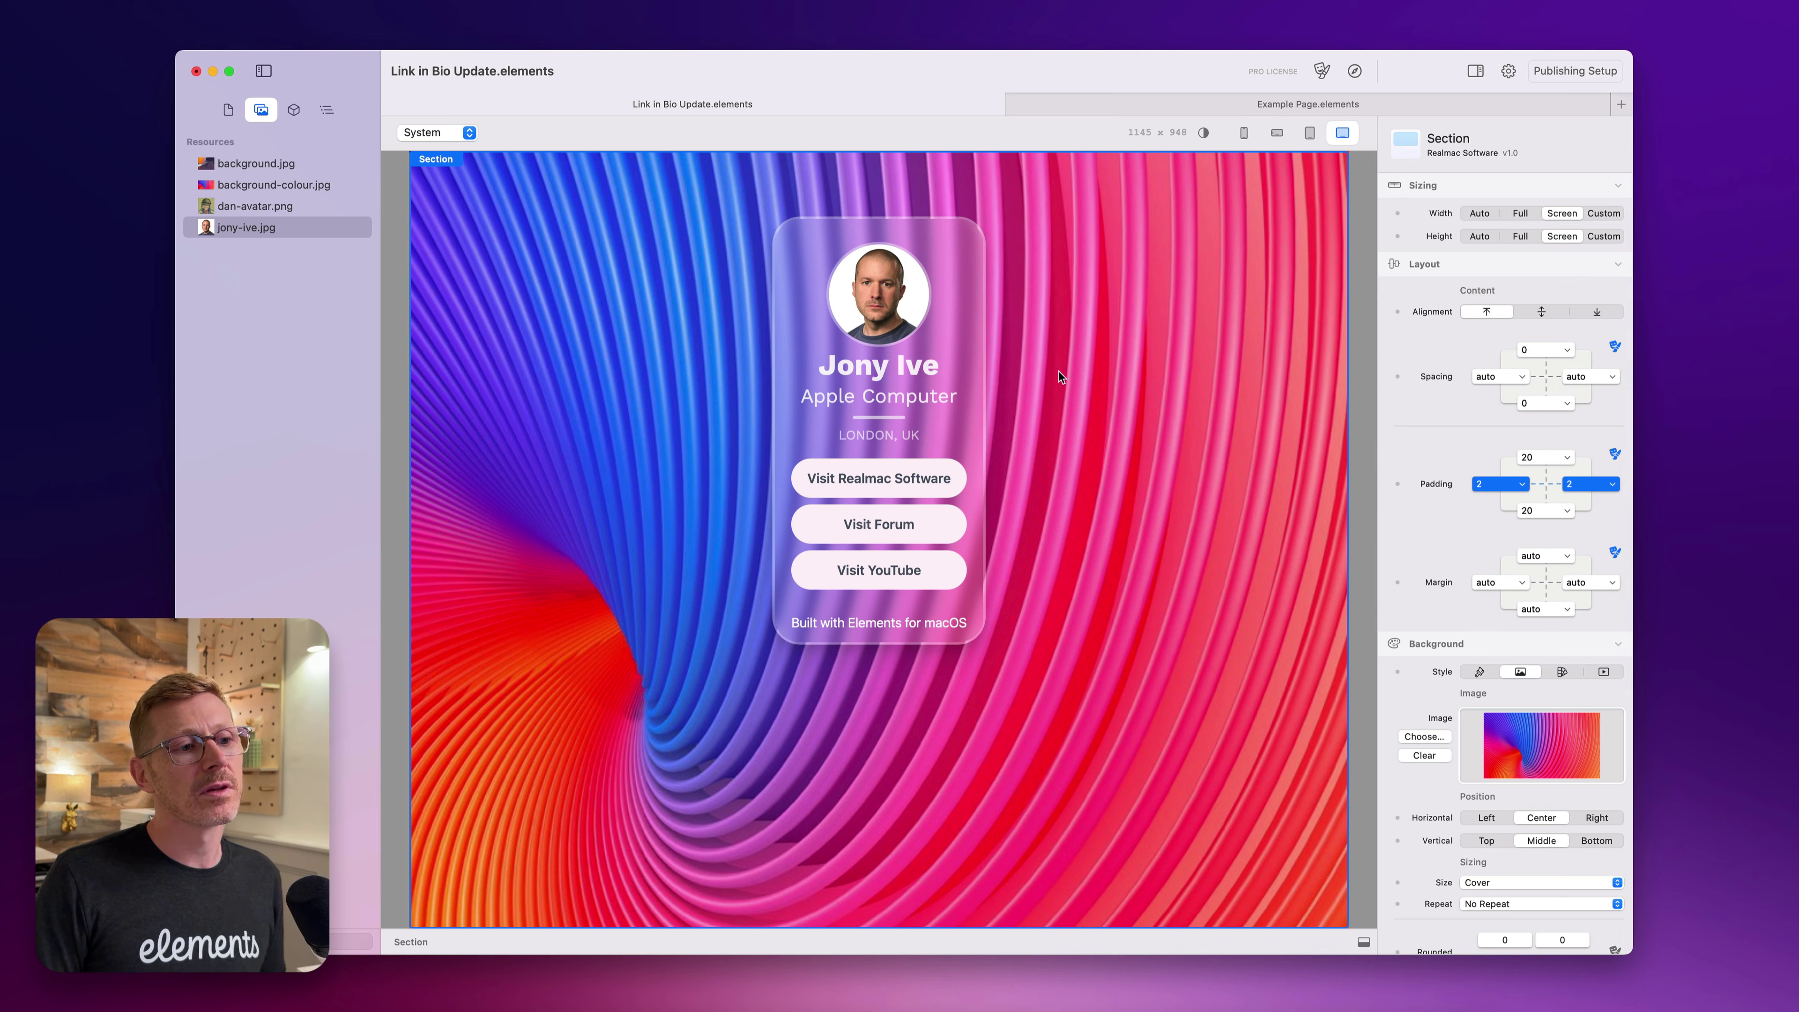
Step: Try dan-avatar on the card photo, then restore jony-ive.jpg
left_click(979, 374)
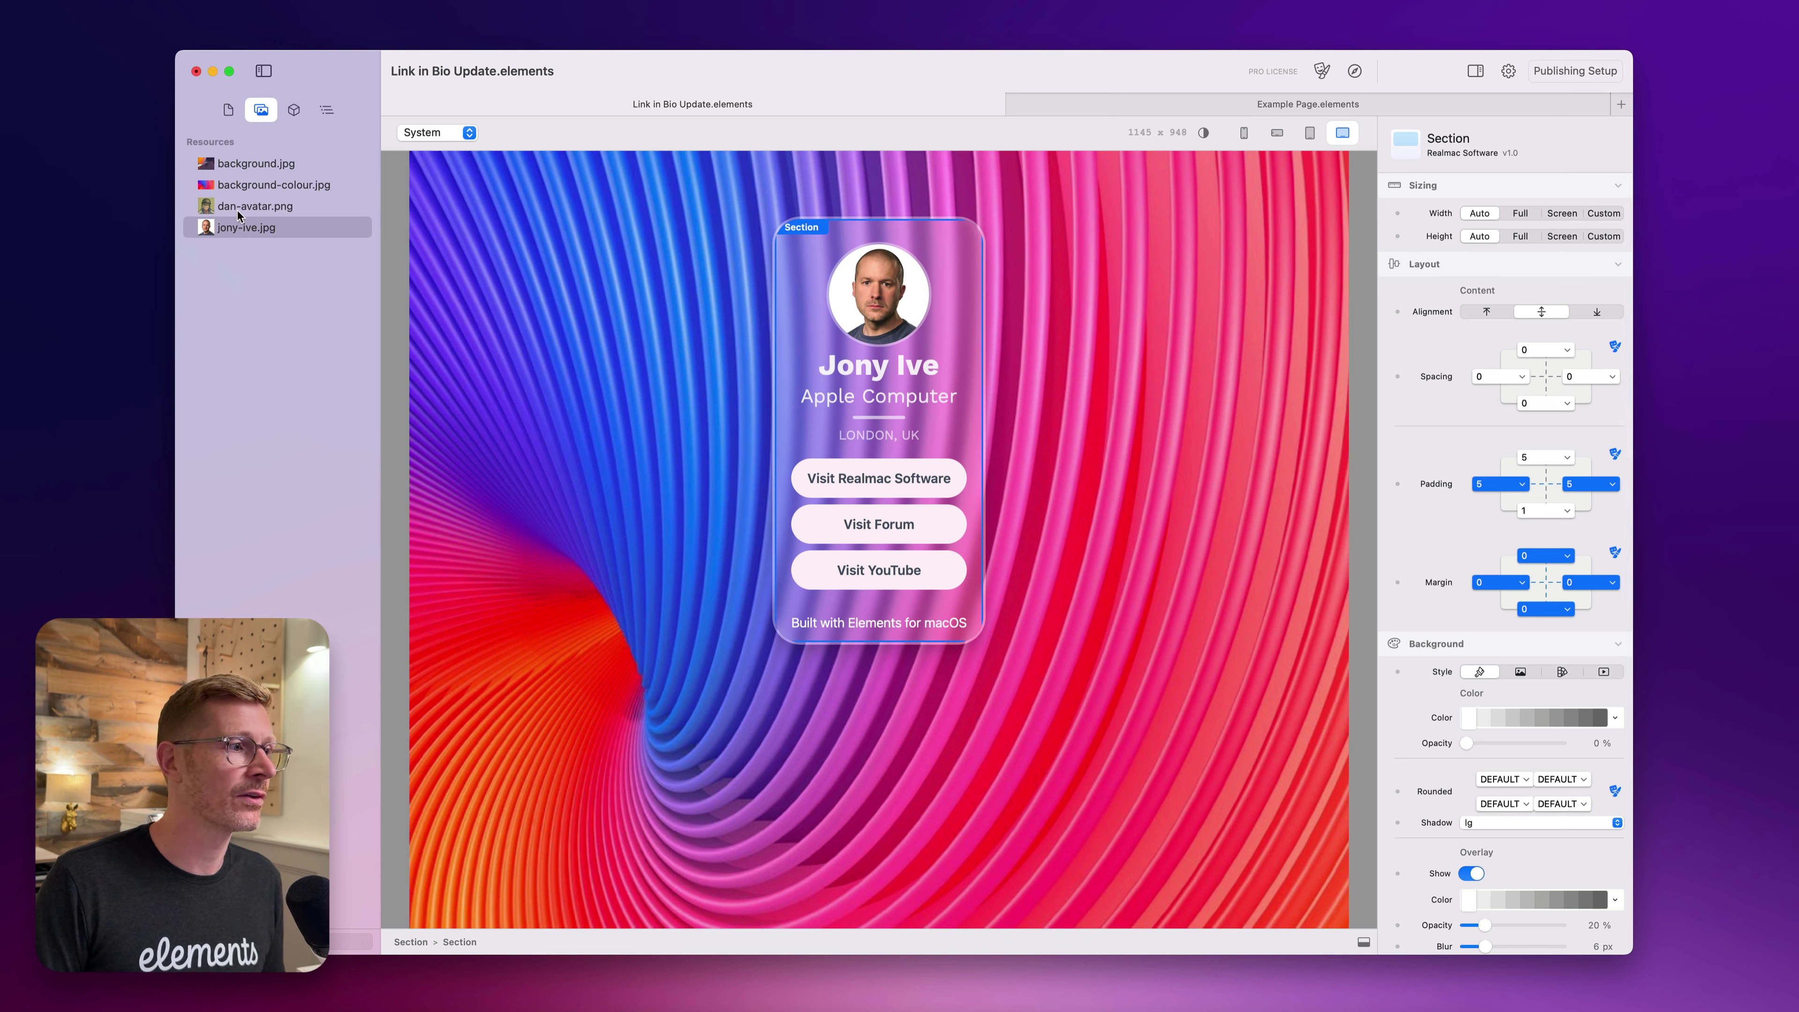
left_click_drag(239, 216, 879, 294)
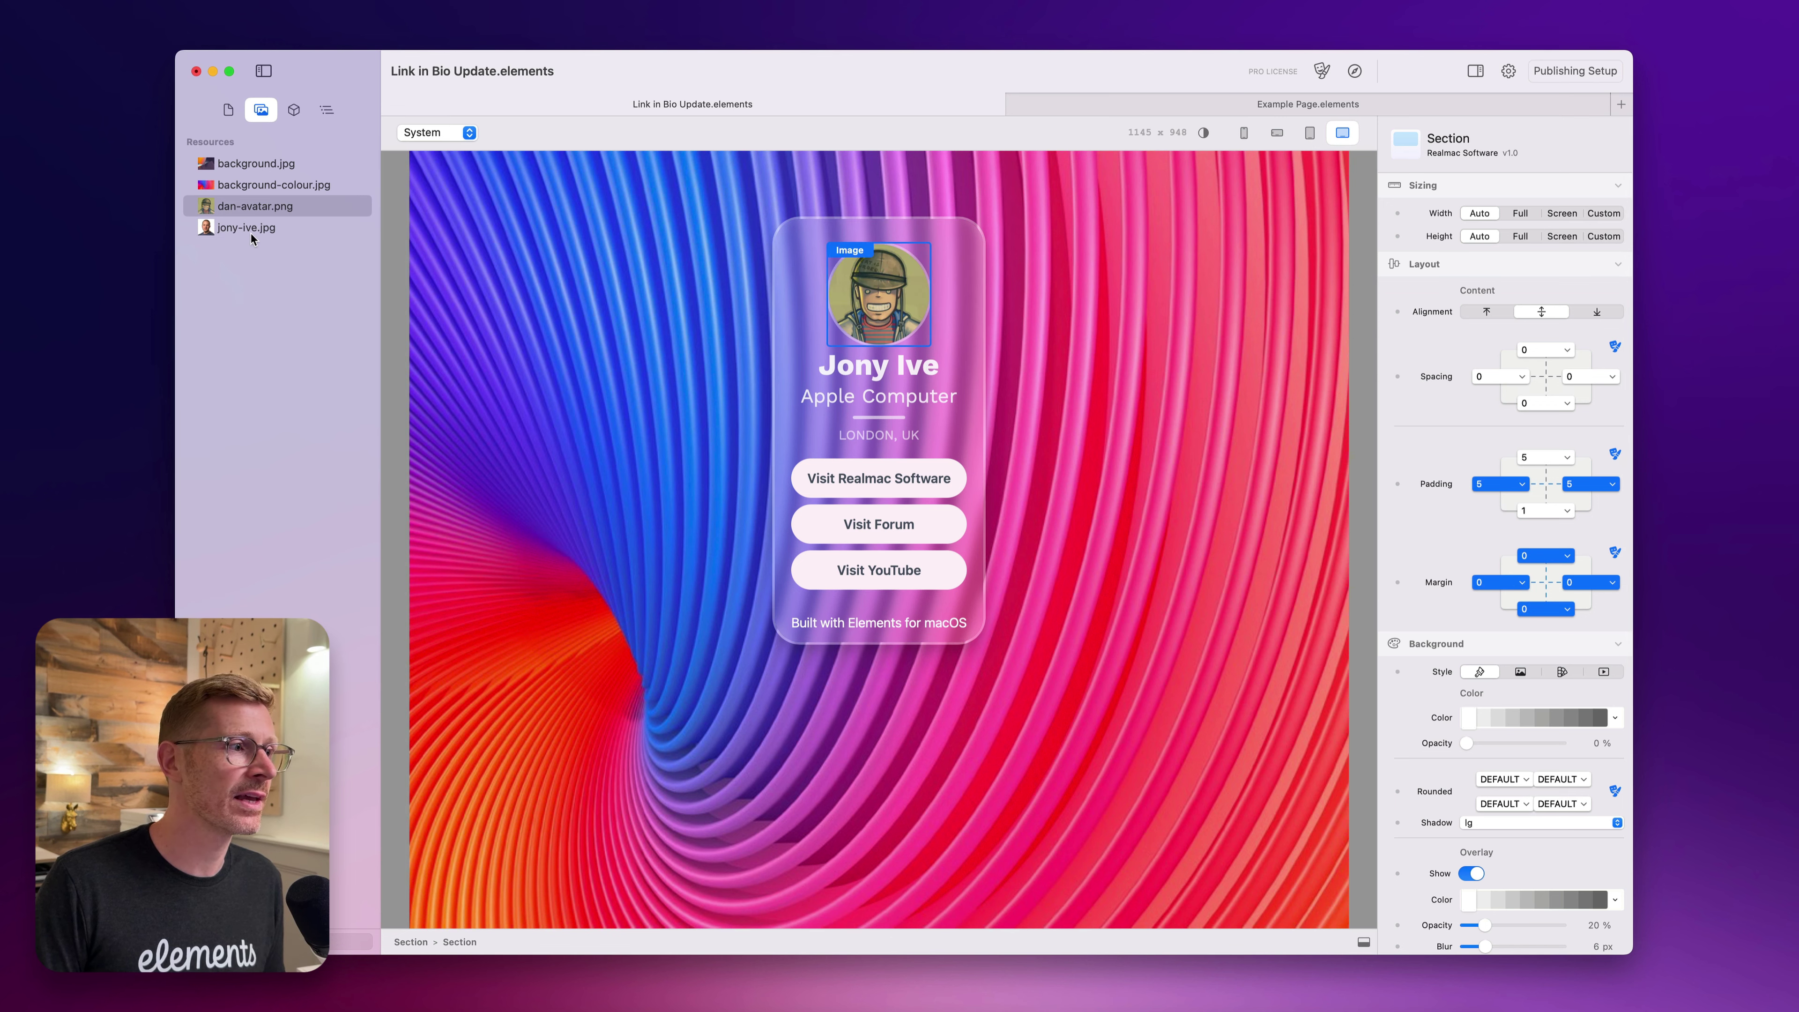
left_click_drag(252, 239, 879, 294)
Step: Drop background.jpg onto the full-page Section as its background image
left_click(607, 283)
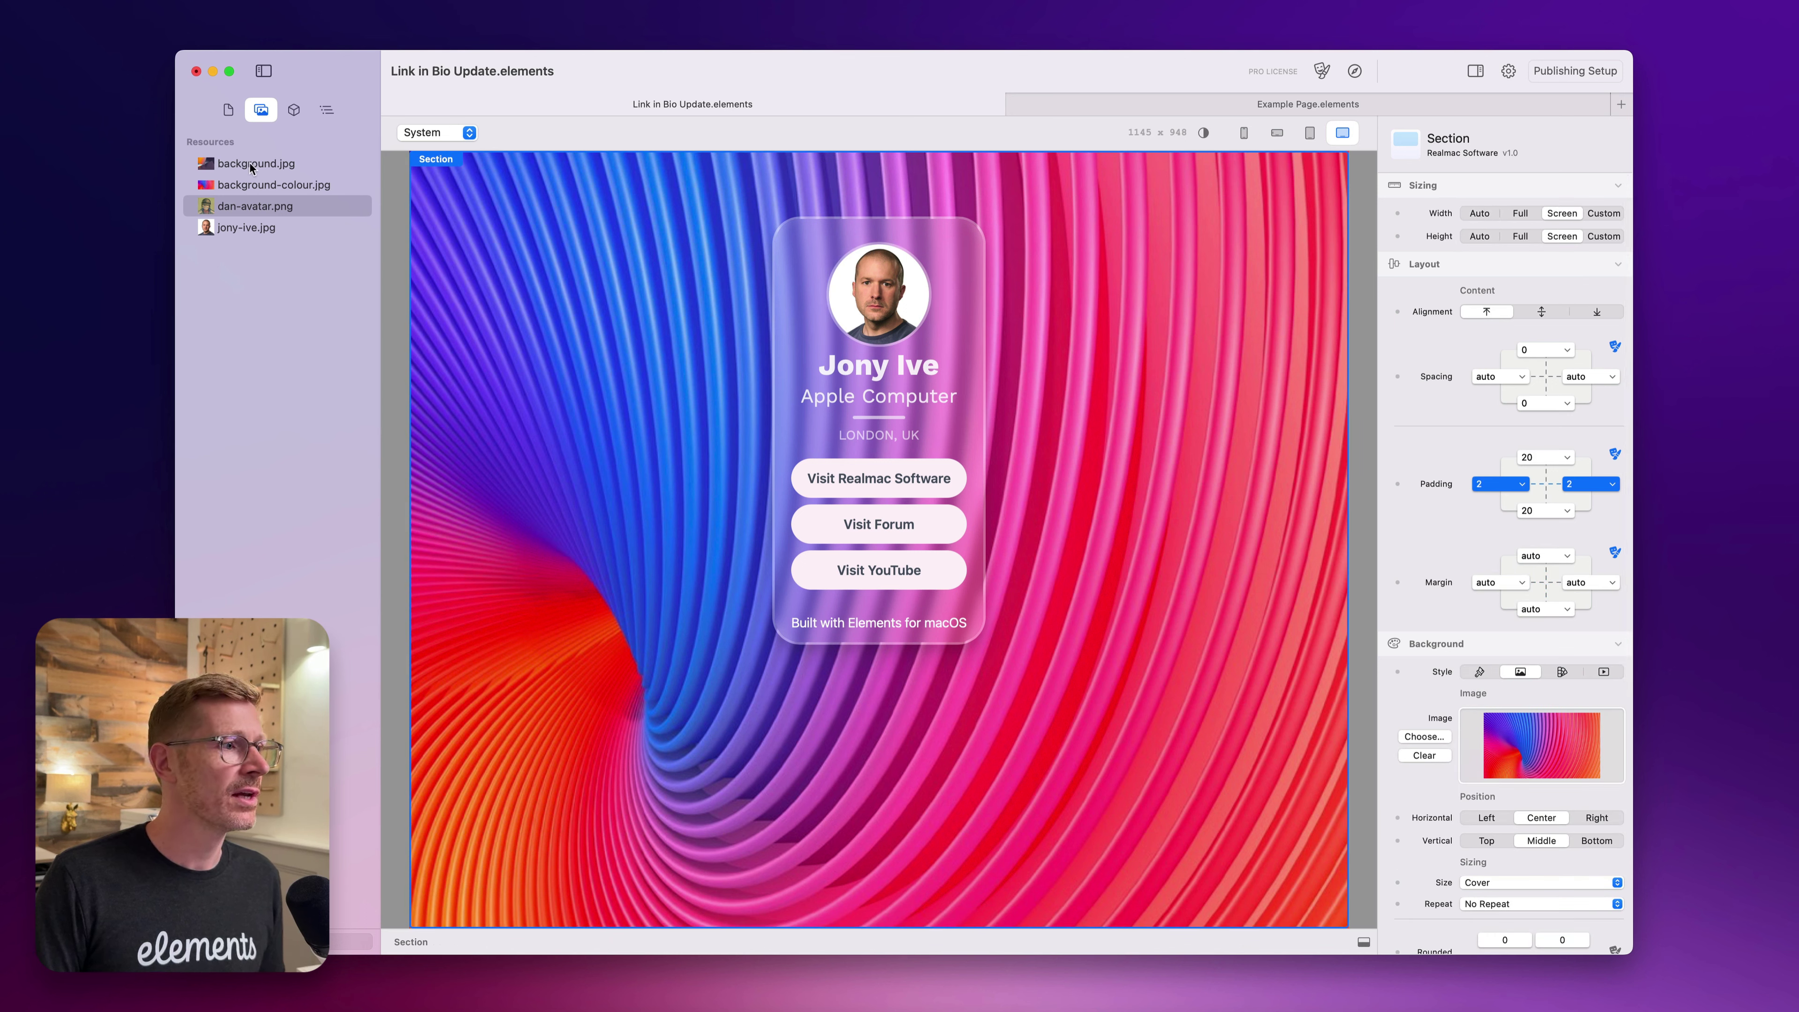
left_click_drag(289, 170, 1538, 745)
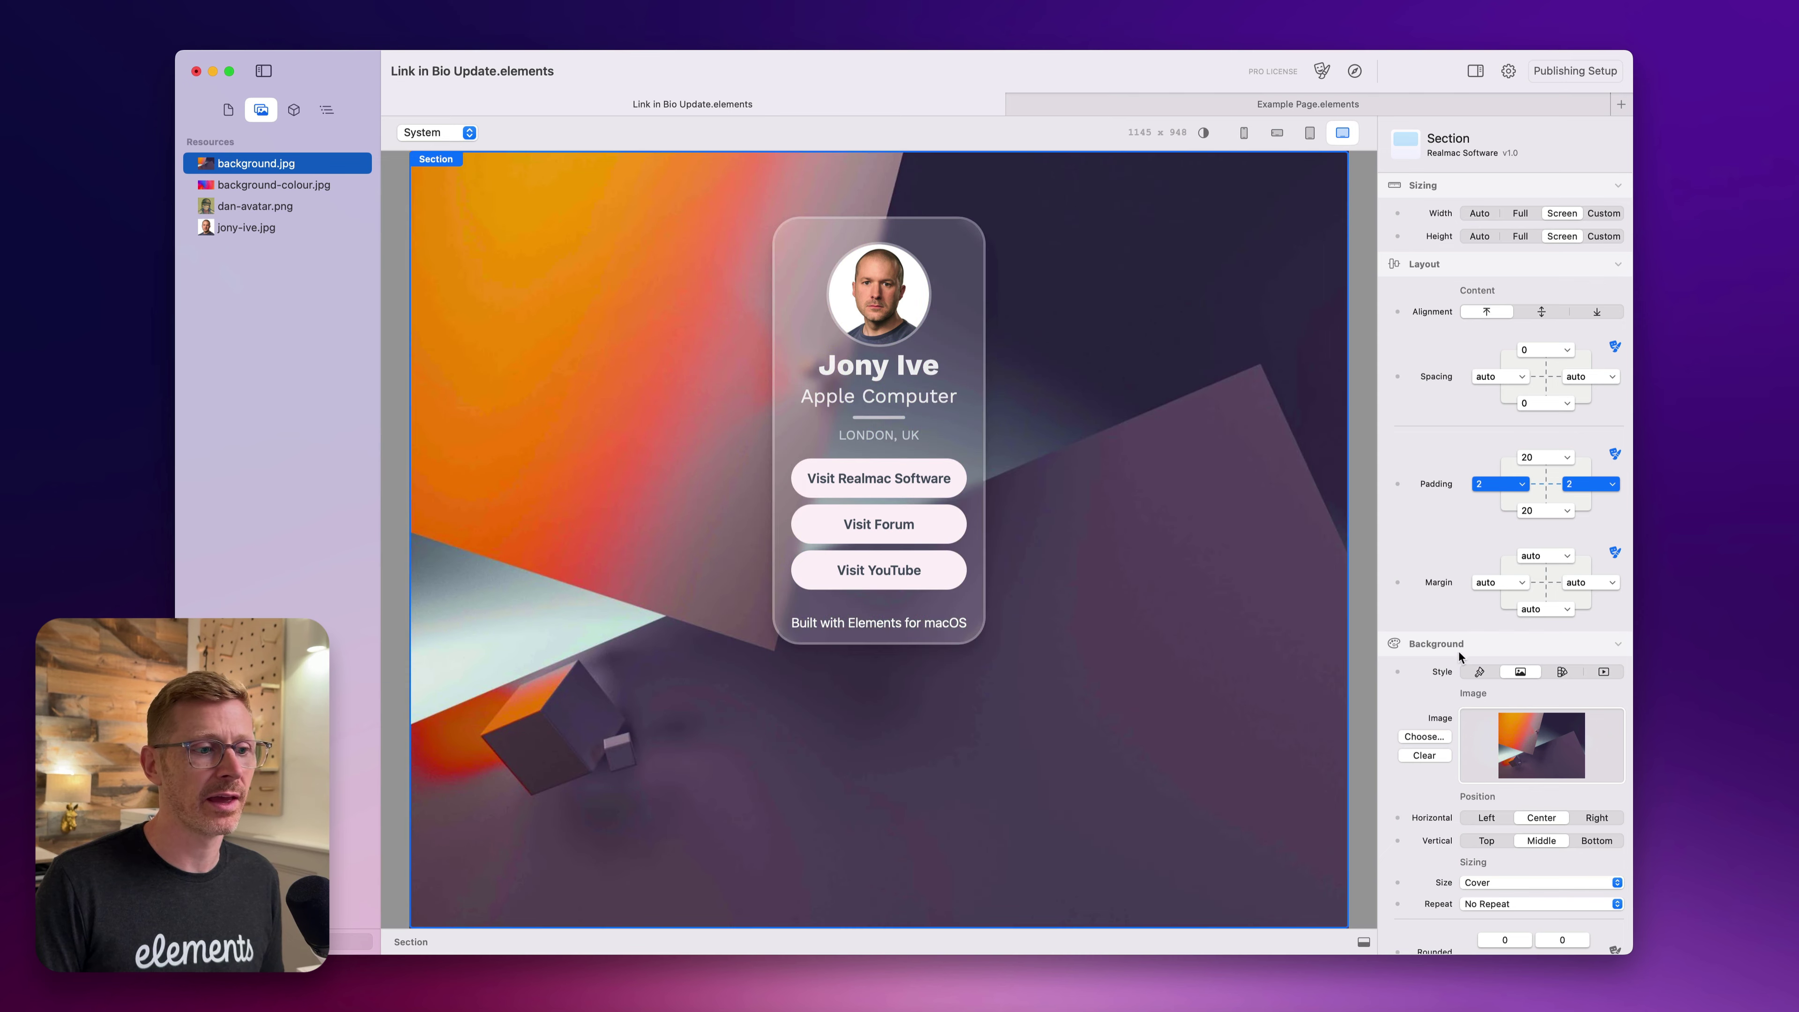
left_click(956, 229)
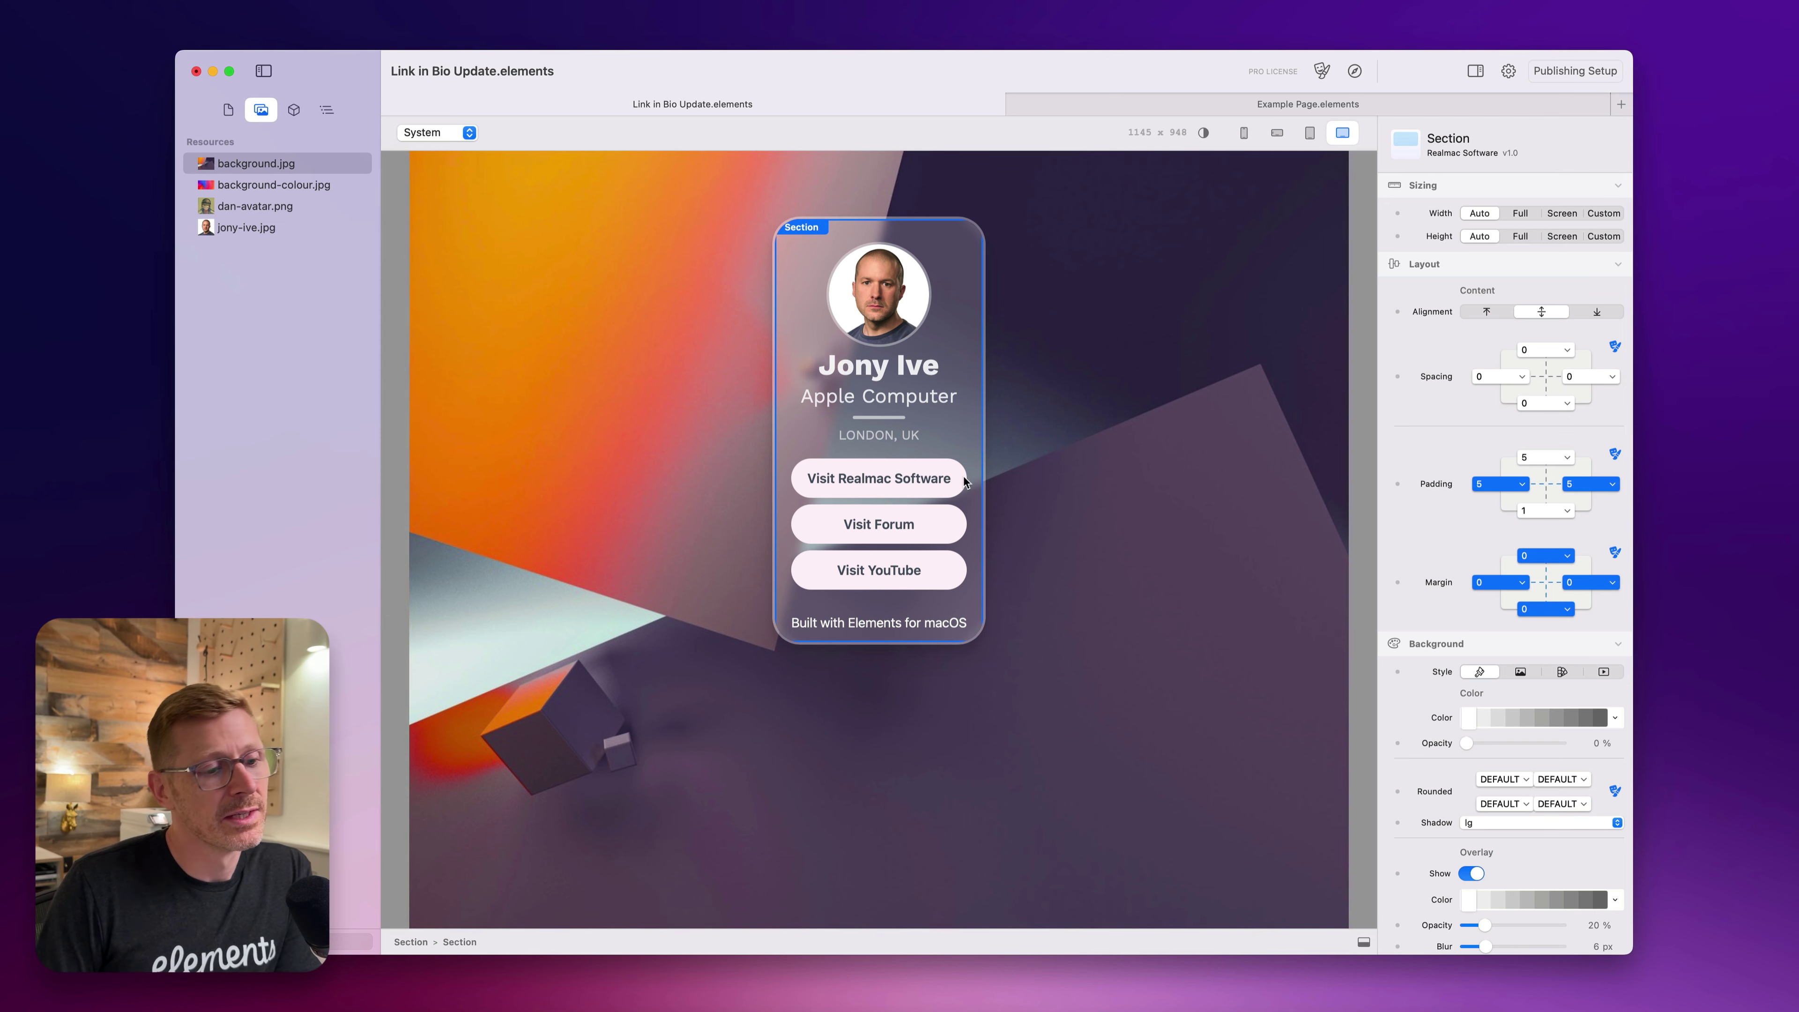
Step: Select the 'Built with Elements for macOS' footer link and view its anchor markup in the code editor
left_click(918, 638)
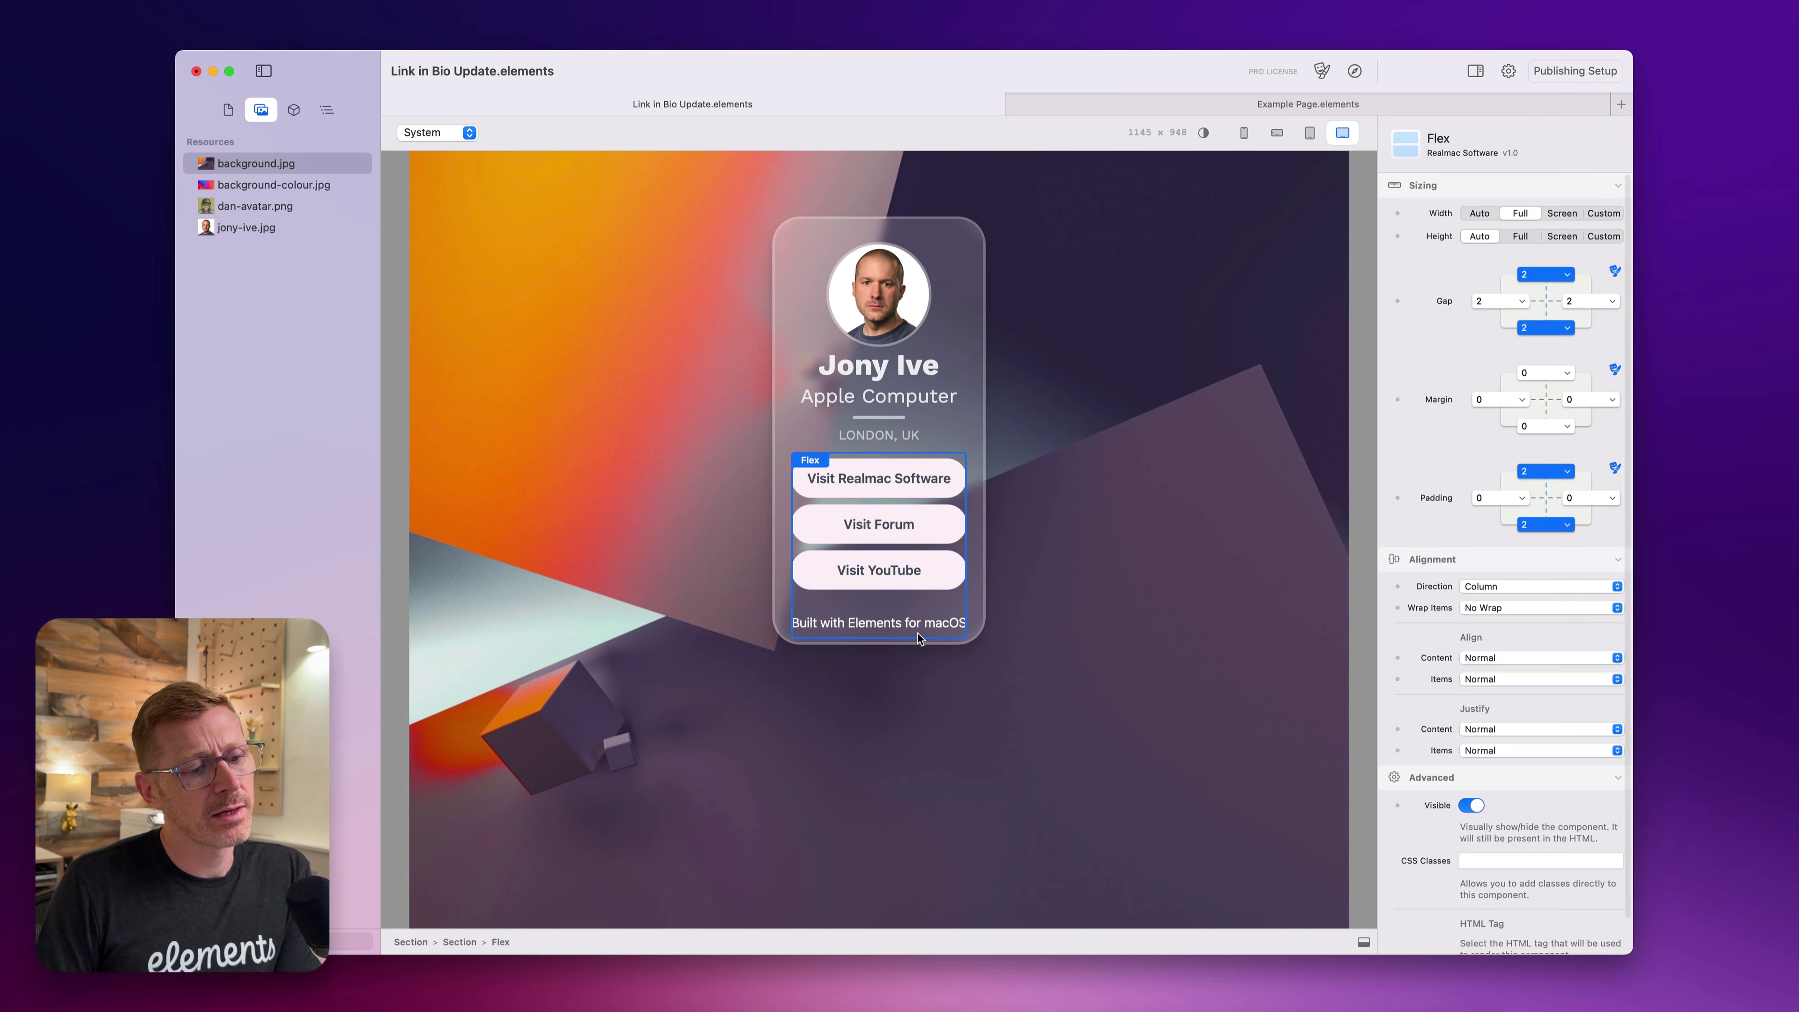
left_click(918, 625)
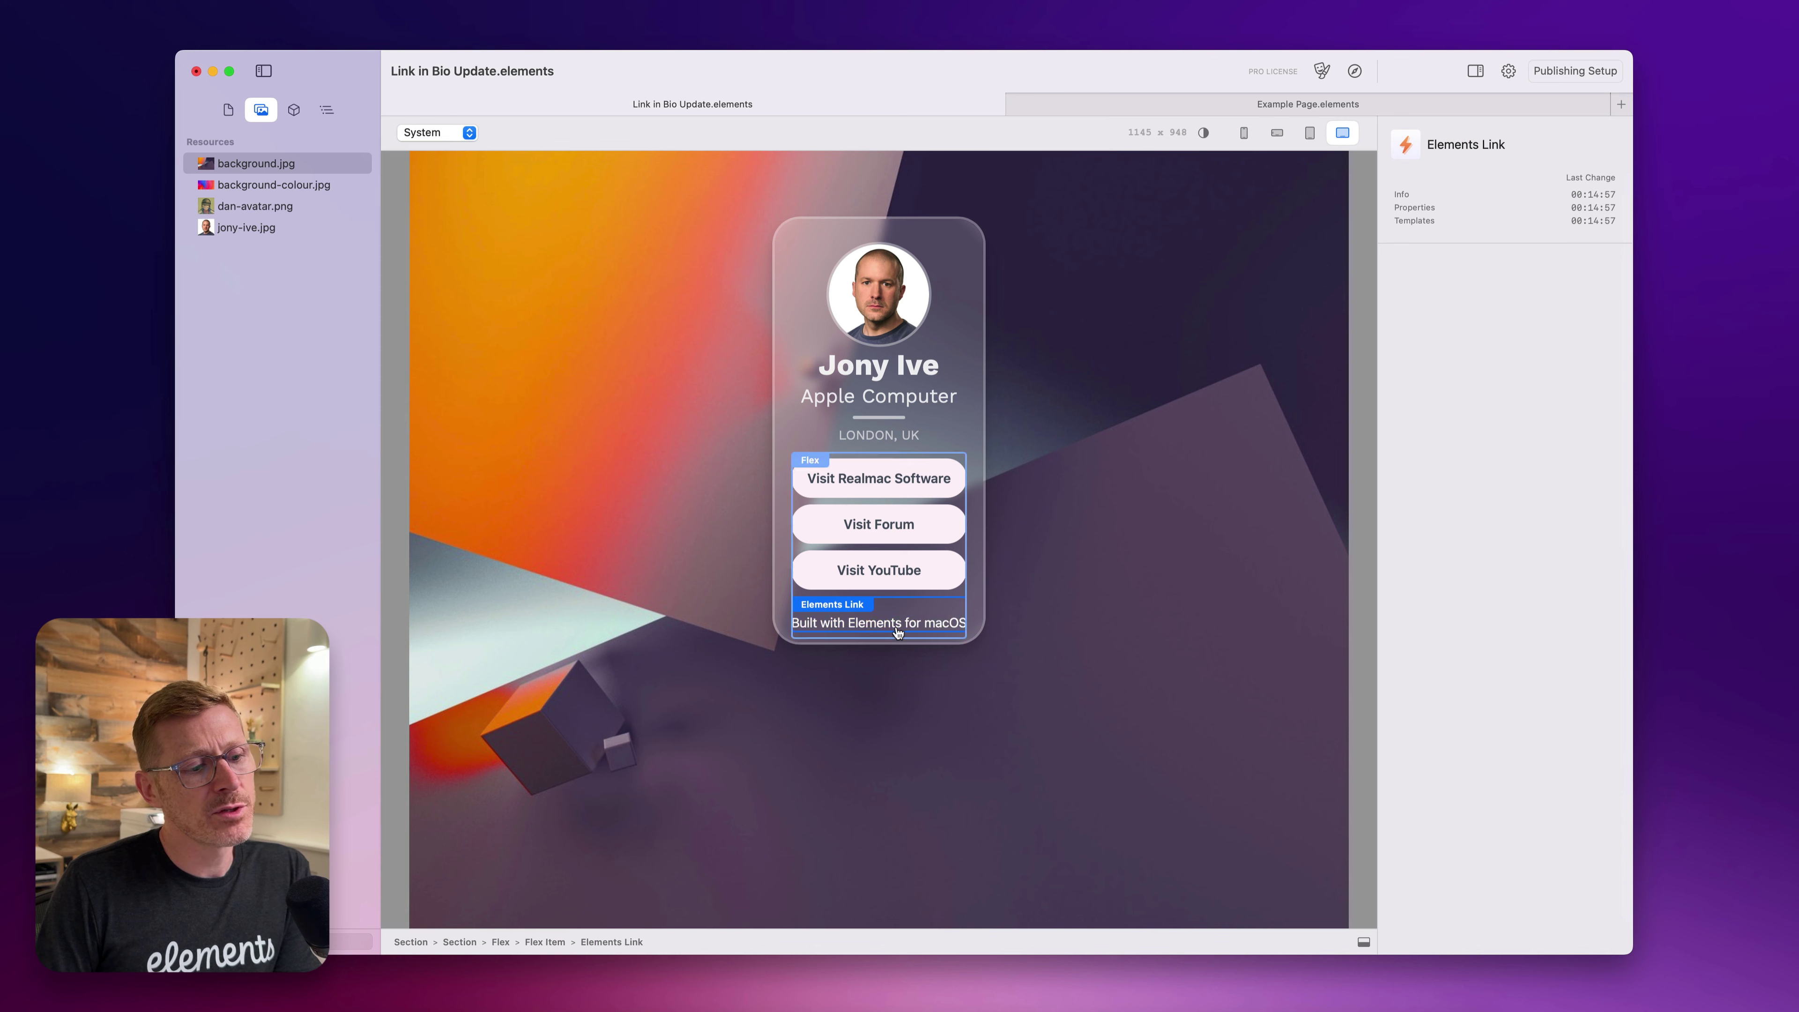
left_click(1363, 943)
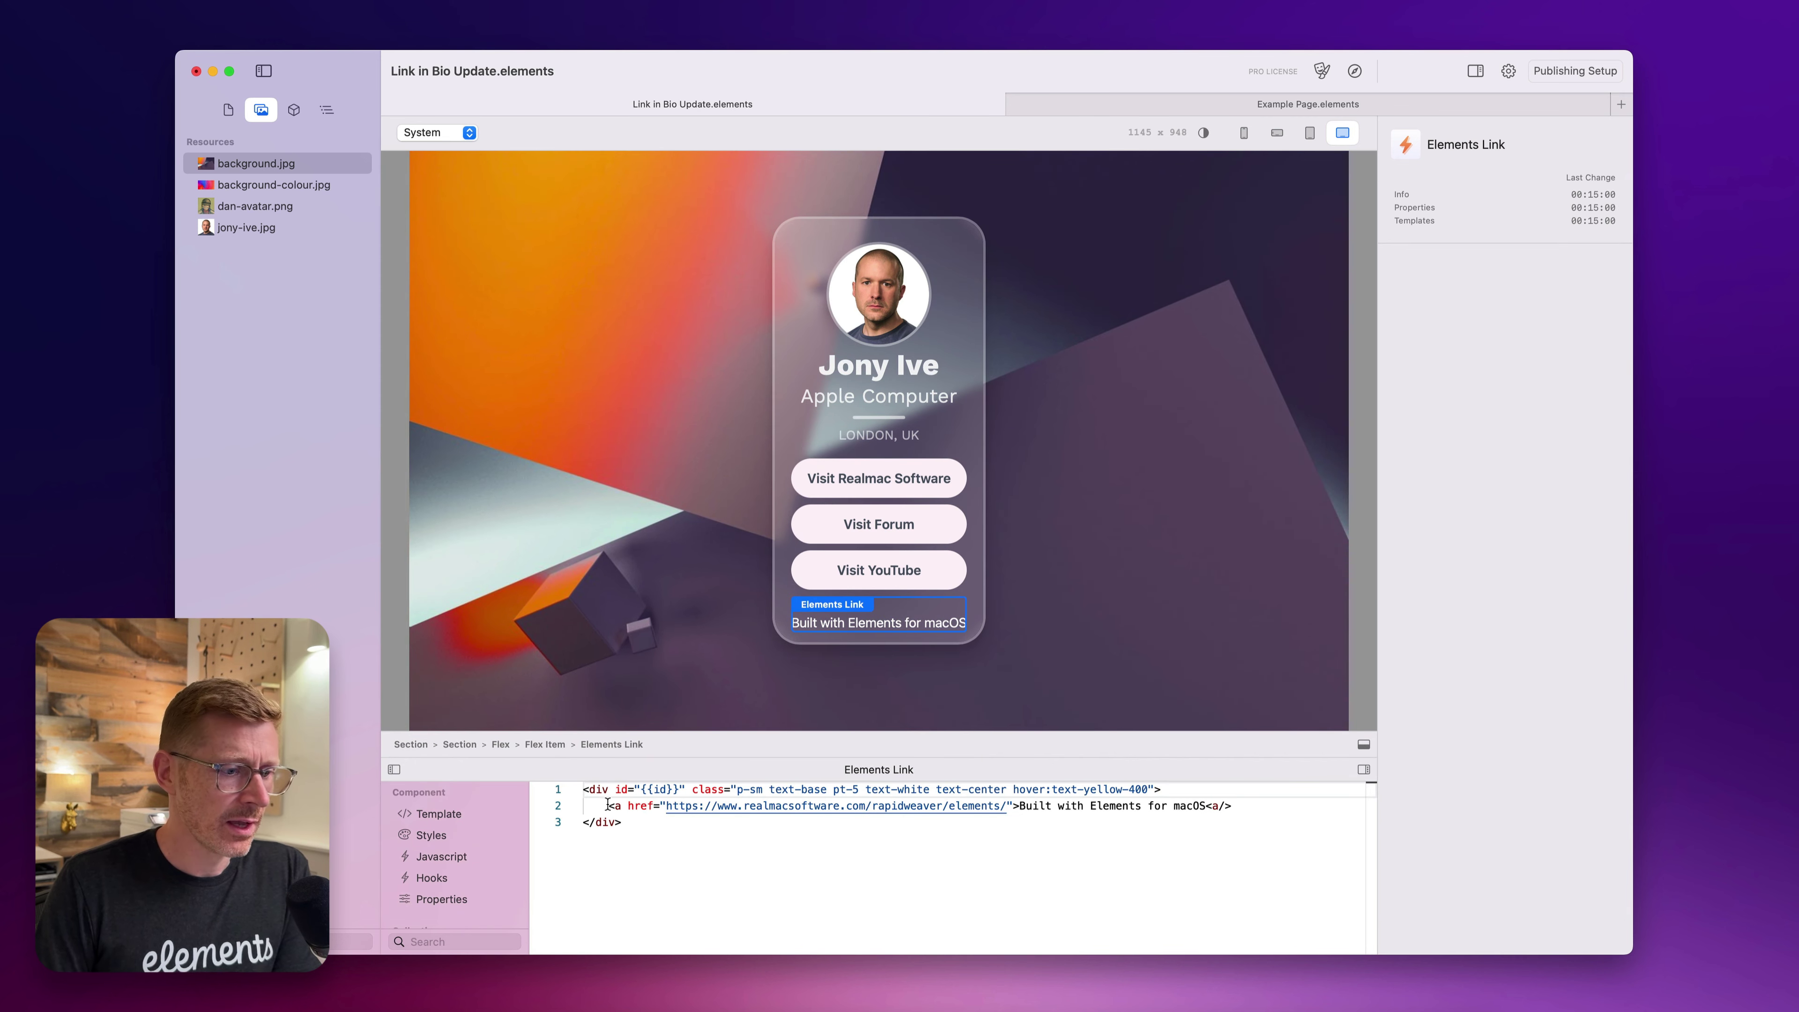
mouse_move(609, 806)
left_mouse_down()
mouse_move(1157, 790)
mouse_move(1236, 807)
mouse_move(607, 809)
left_mouse_up()
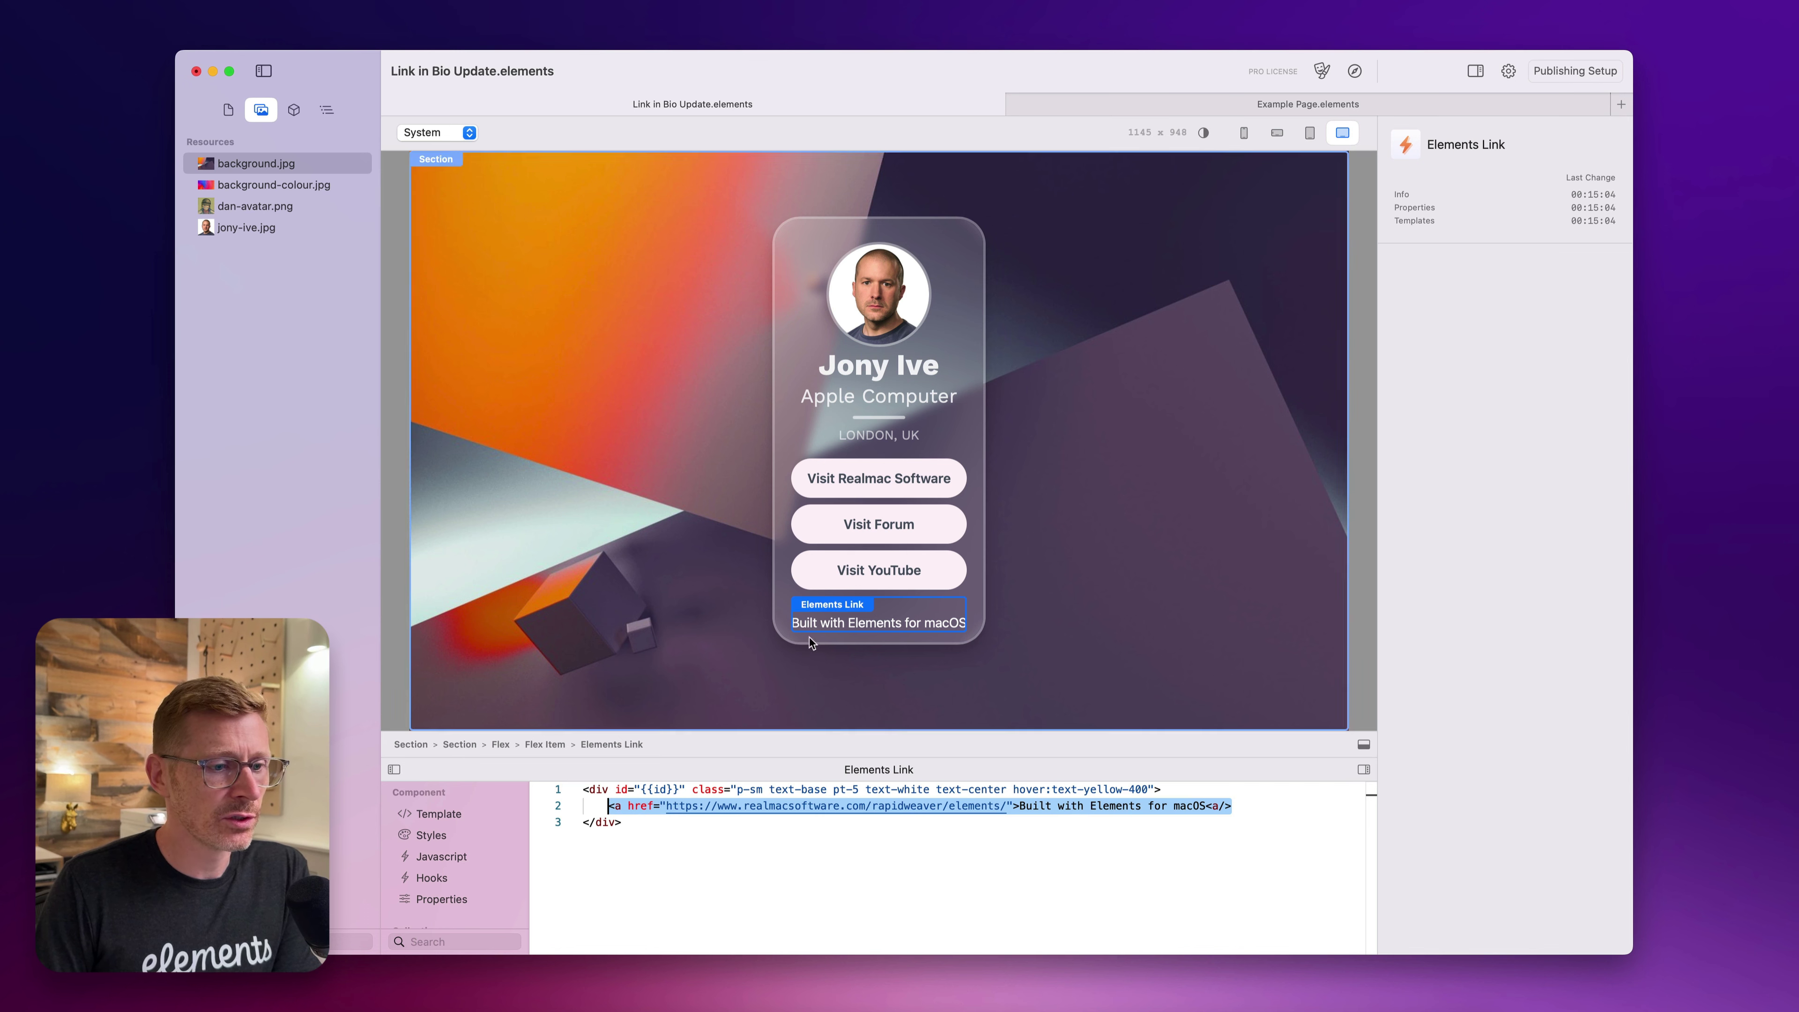
Step: Select the Apple Computer heading text, then revisit the footer link's template code
left_click(895, 395)
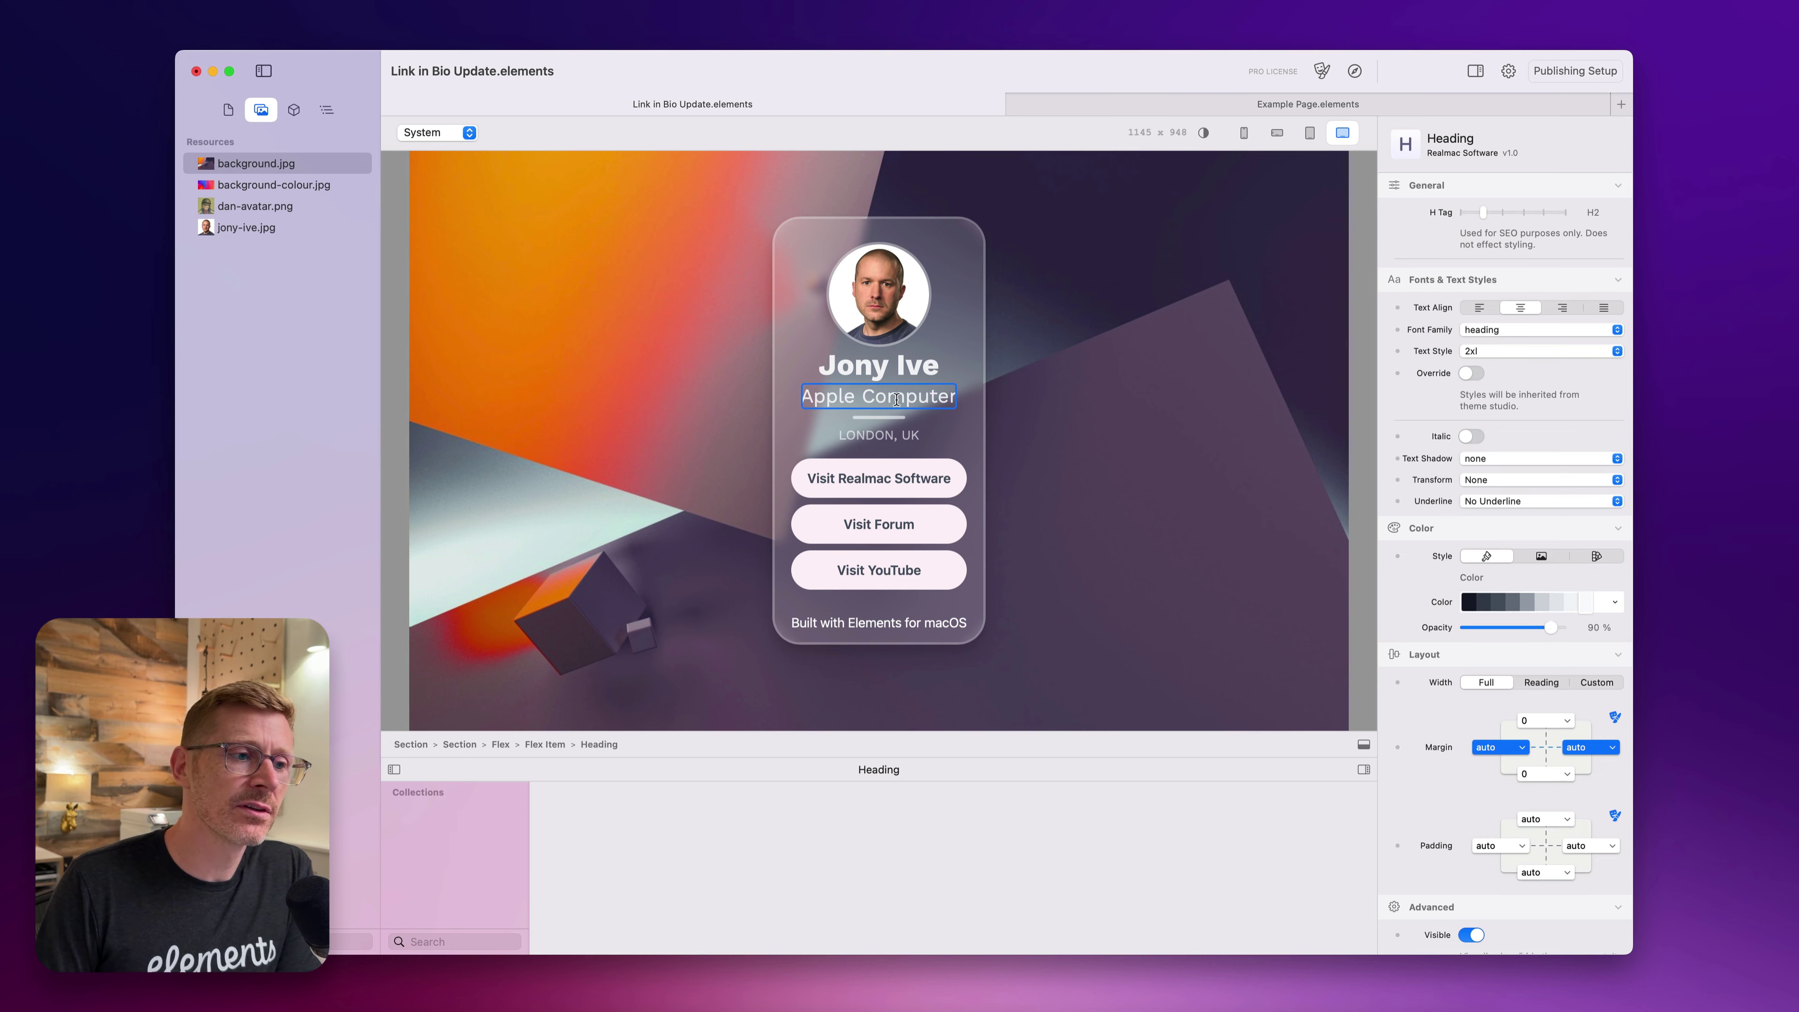
left_click_drag(801, 396, 955, 396)
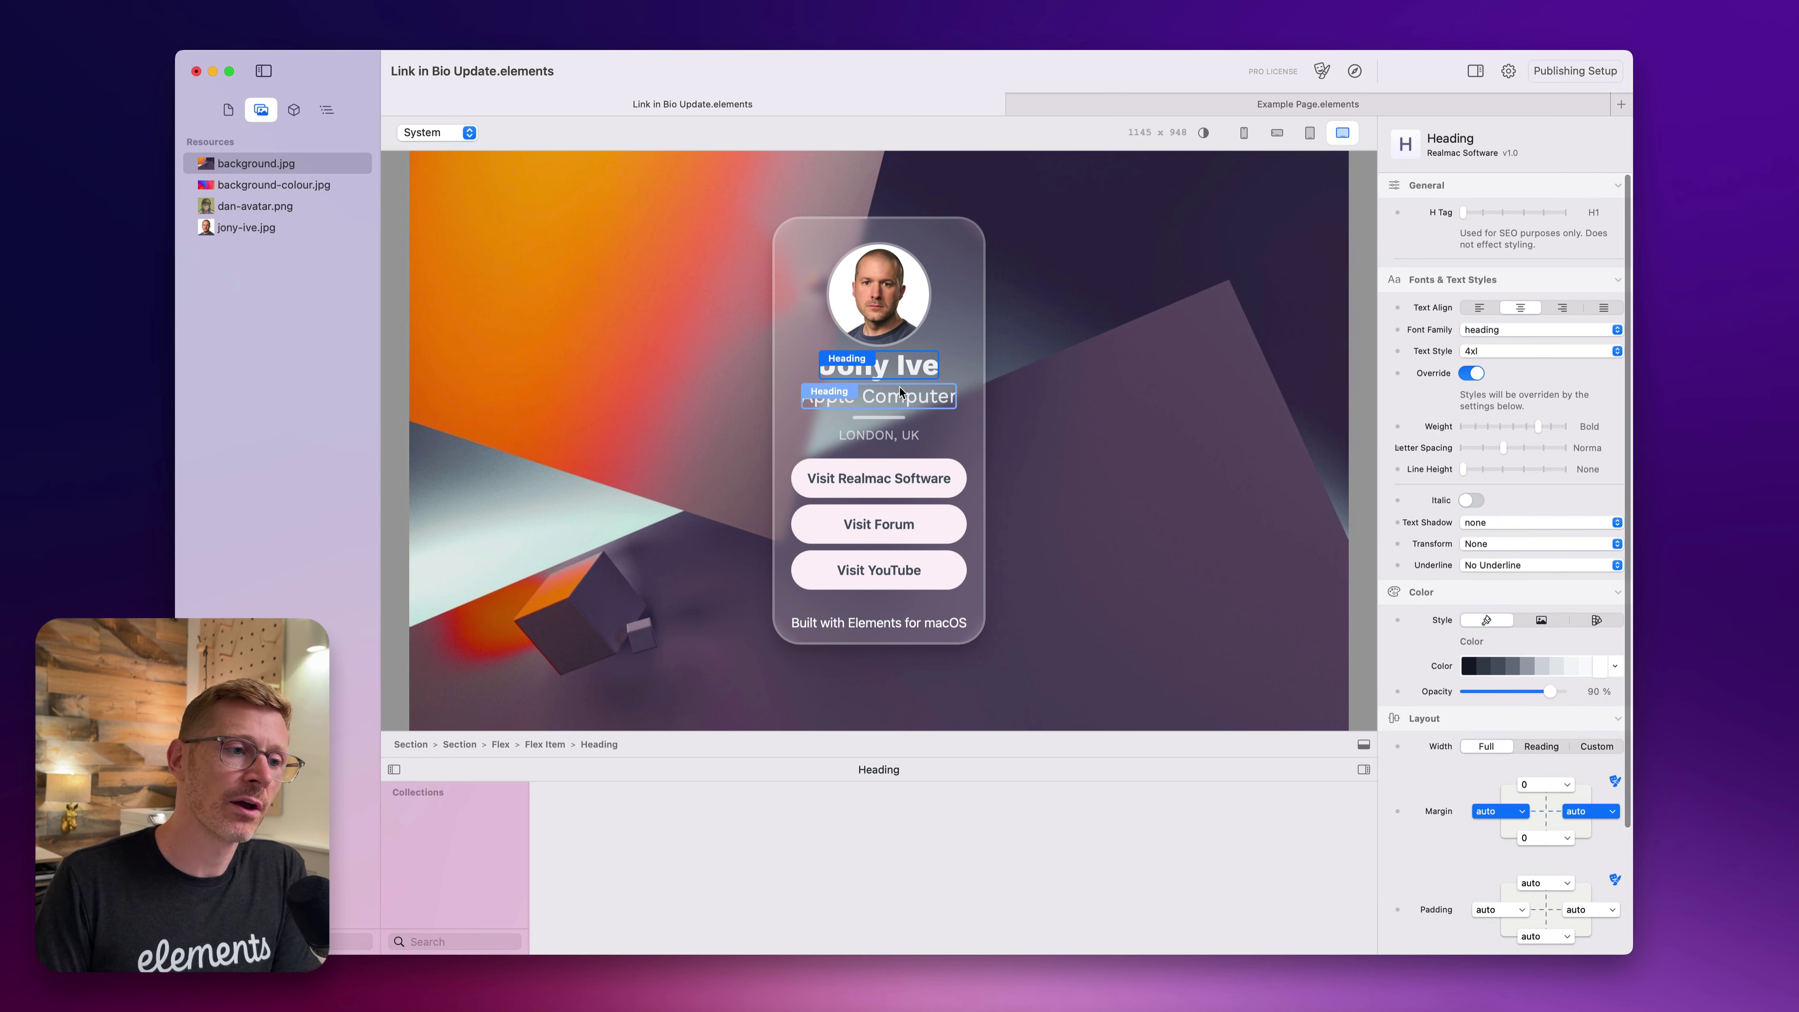
left_click(892, 397)
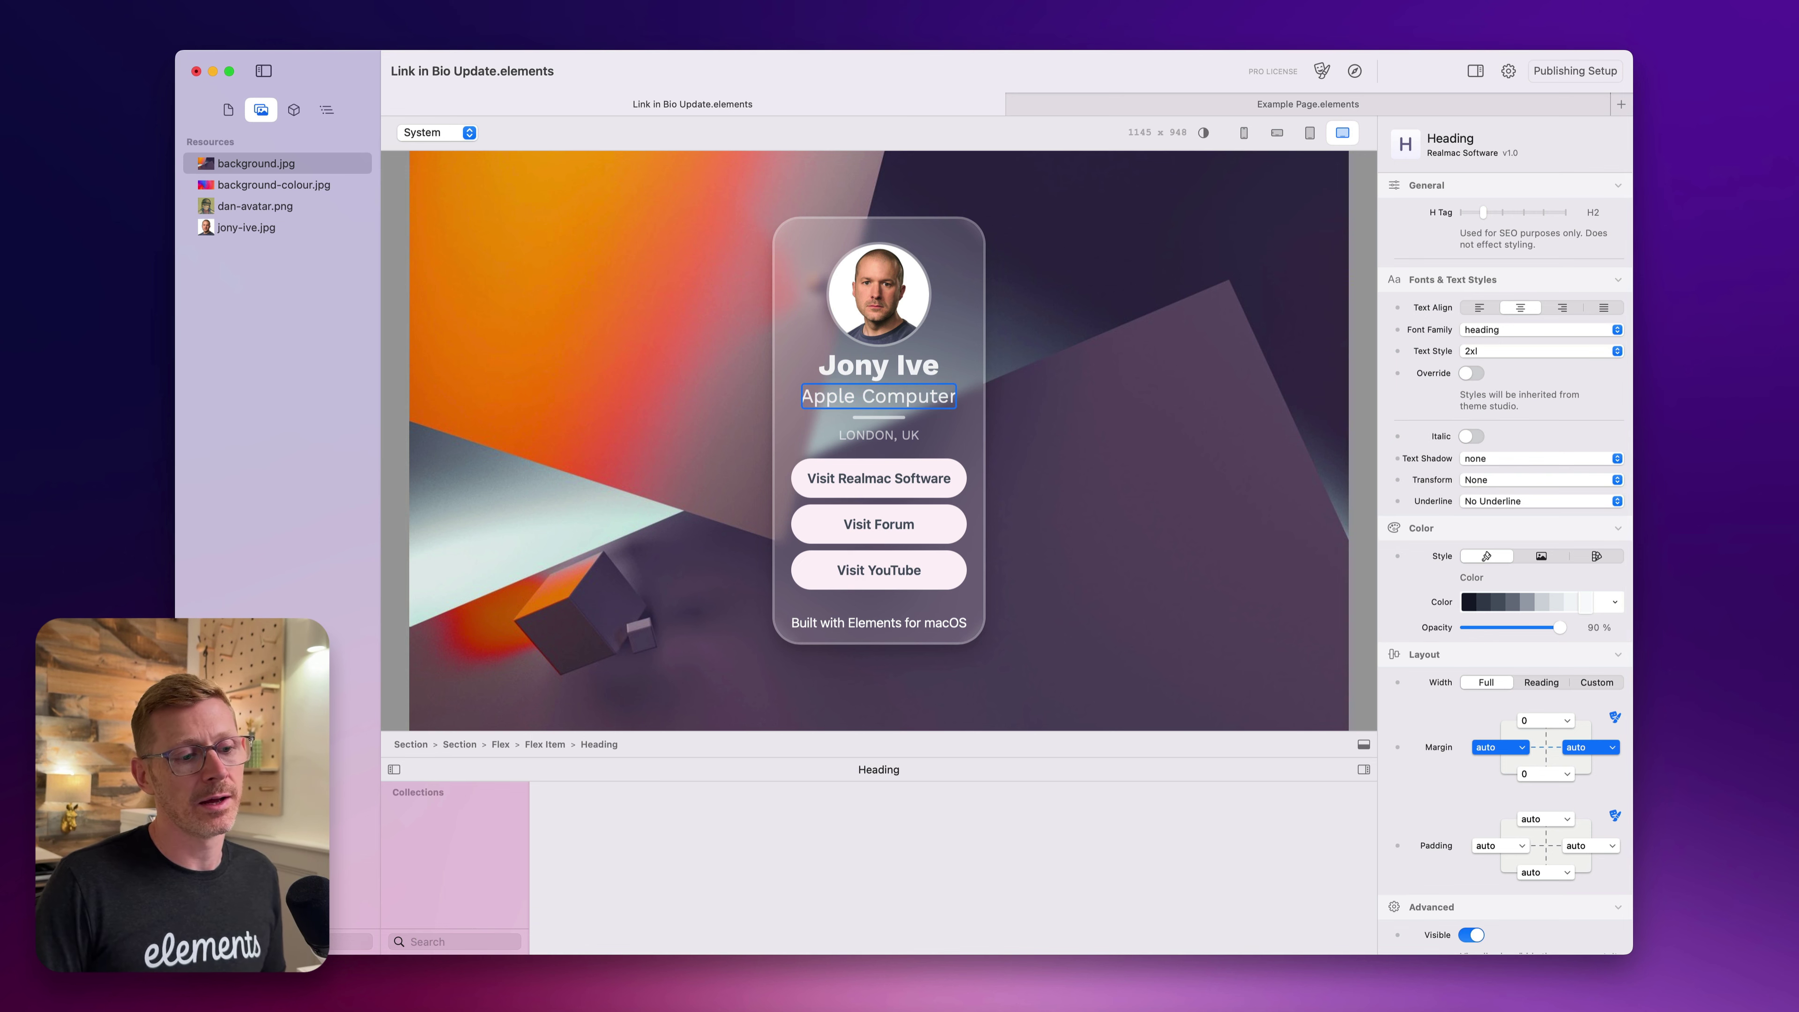
left_click(870, 622)
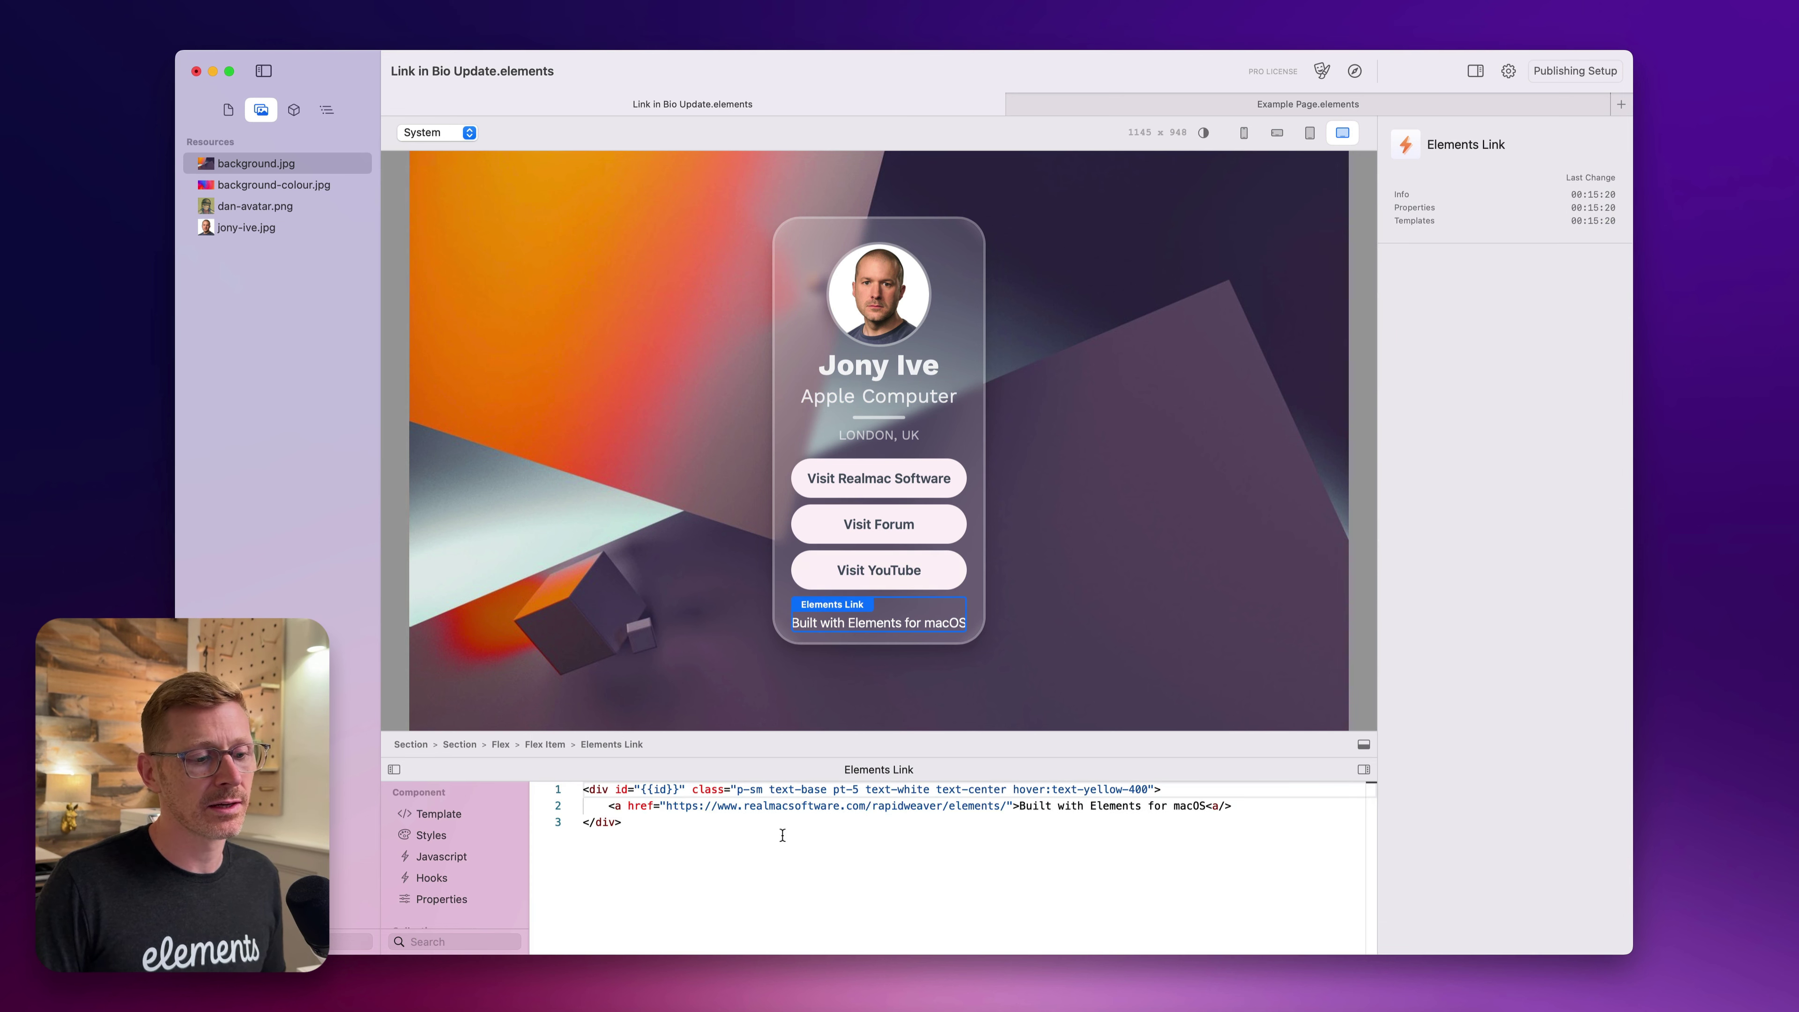
Step: Inspect the Apple Computer heading in edit mode, then switch to Example Page.elements
left_click(894, 396)
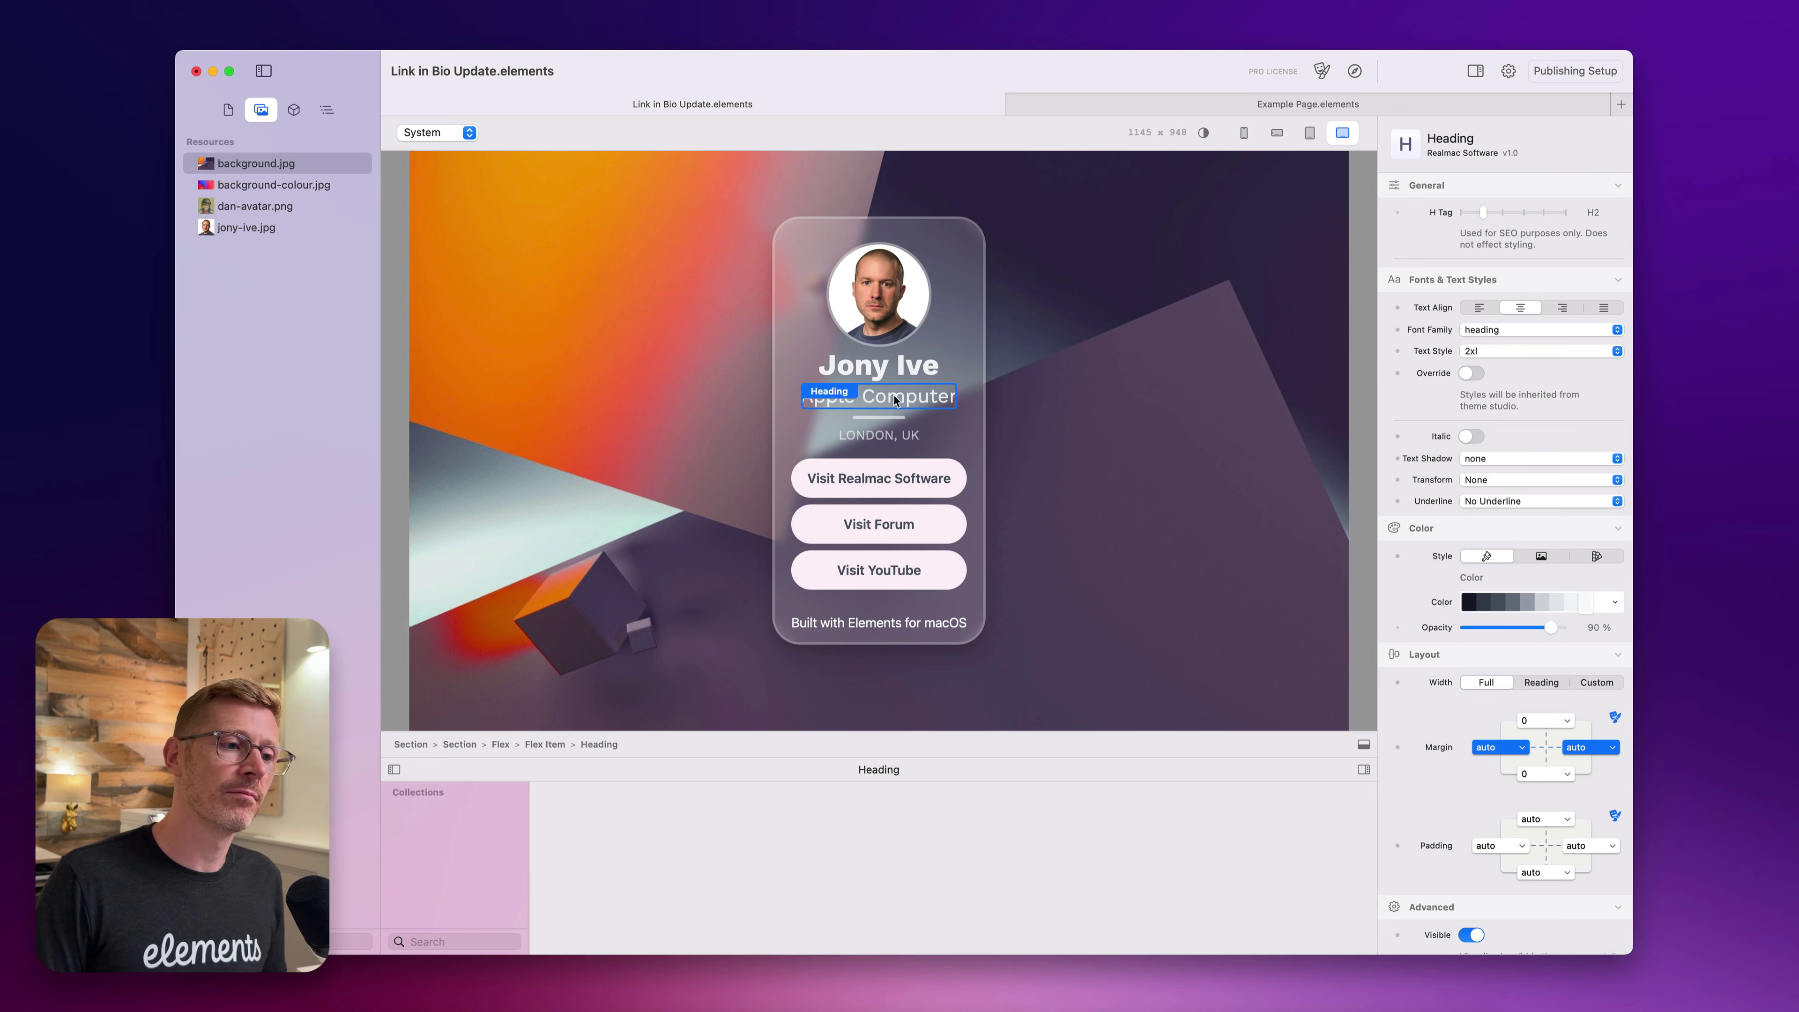
left_click(904, 398)
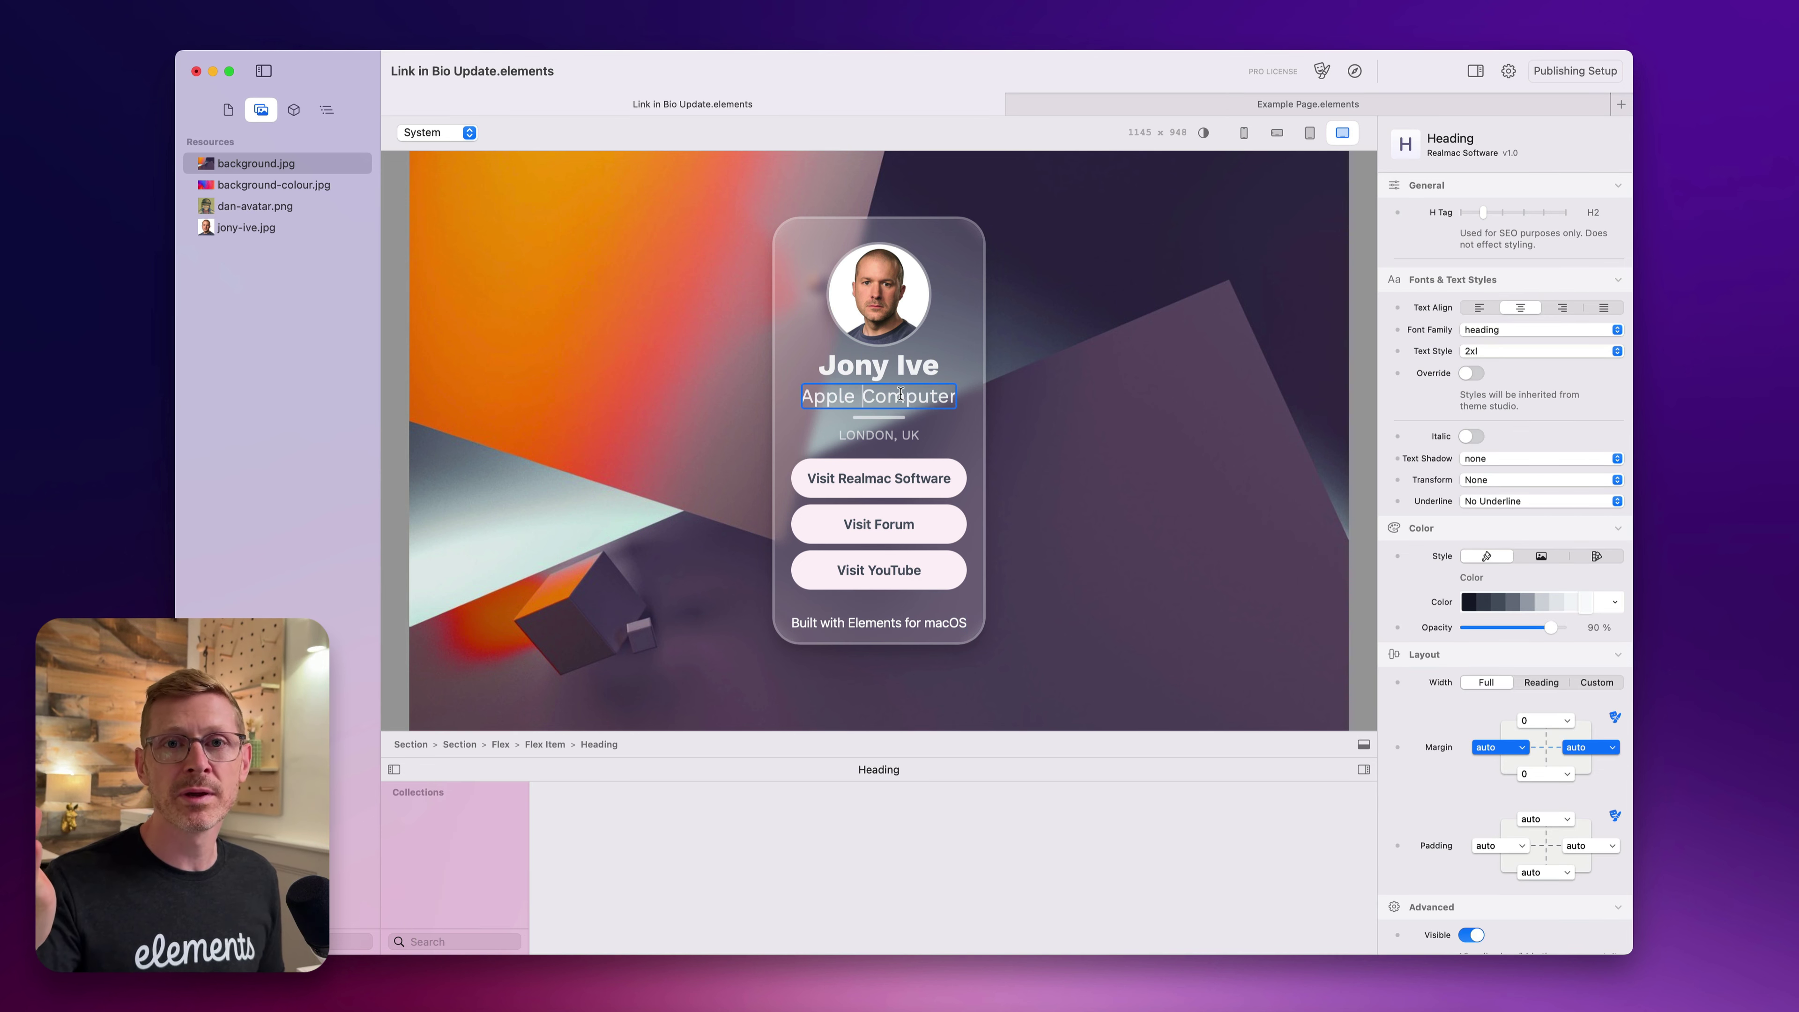
left_click(1014, 356)
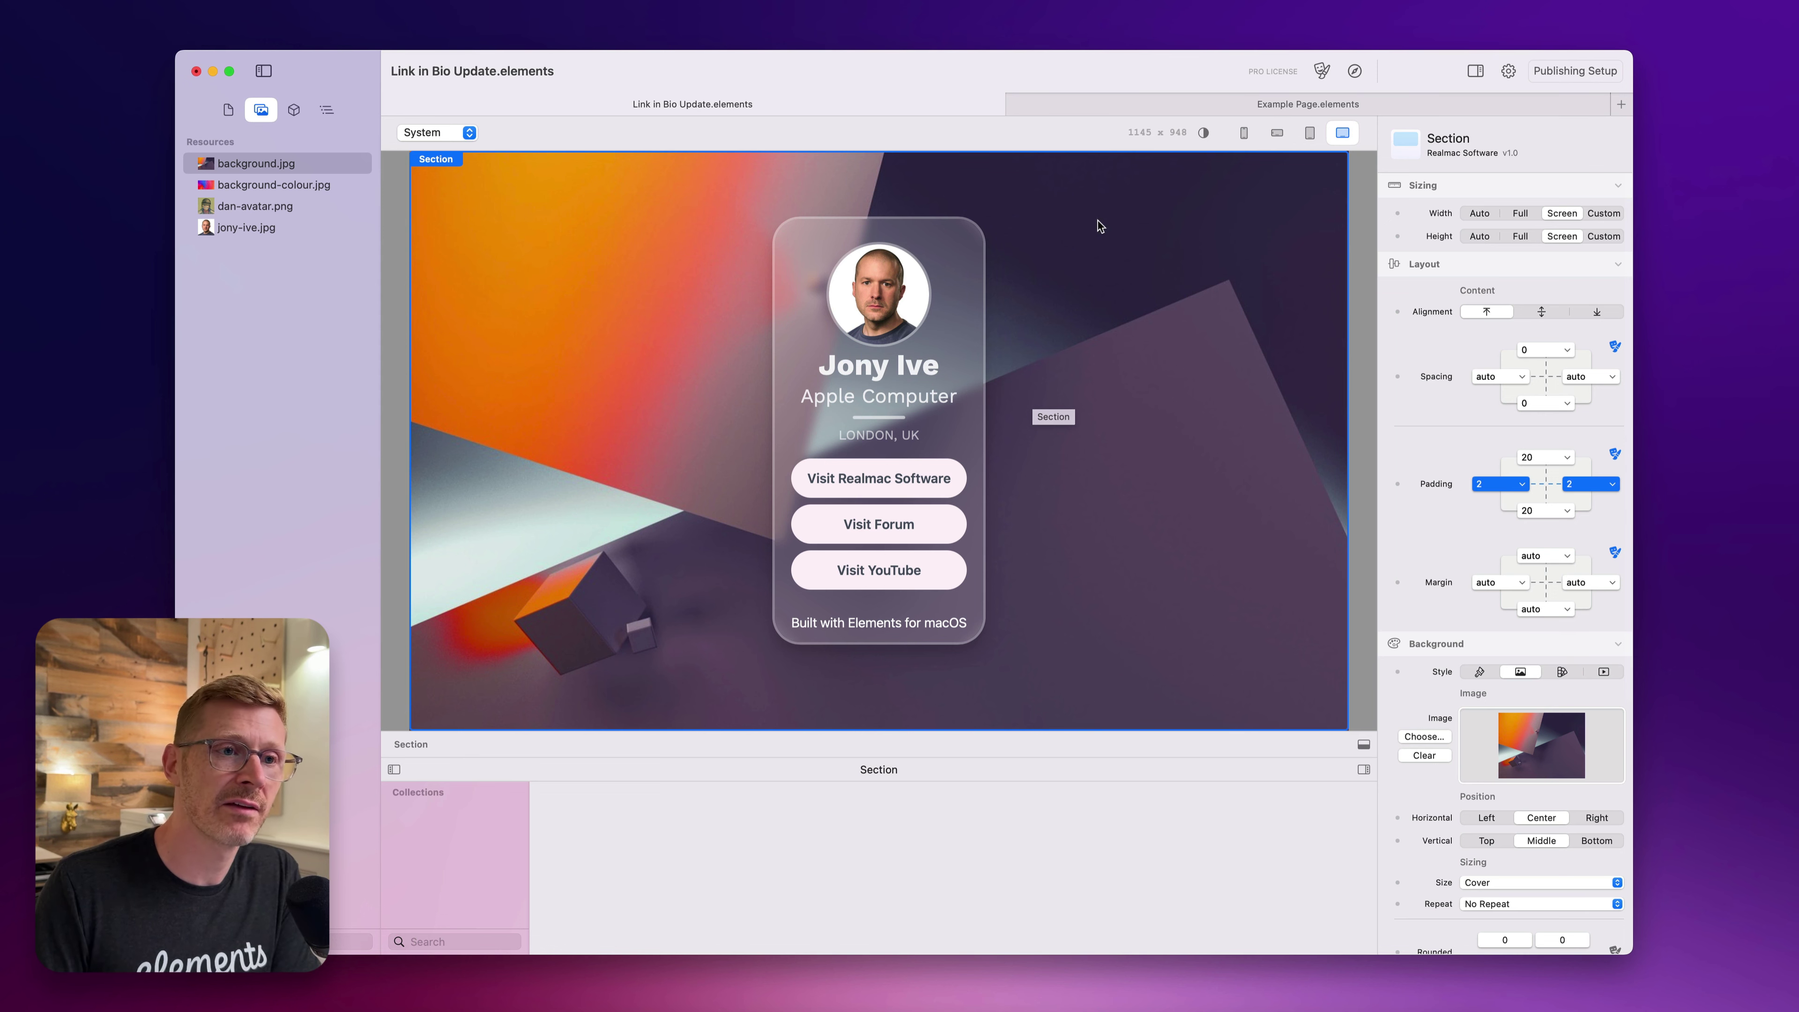
left_click(1109, 107)
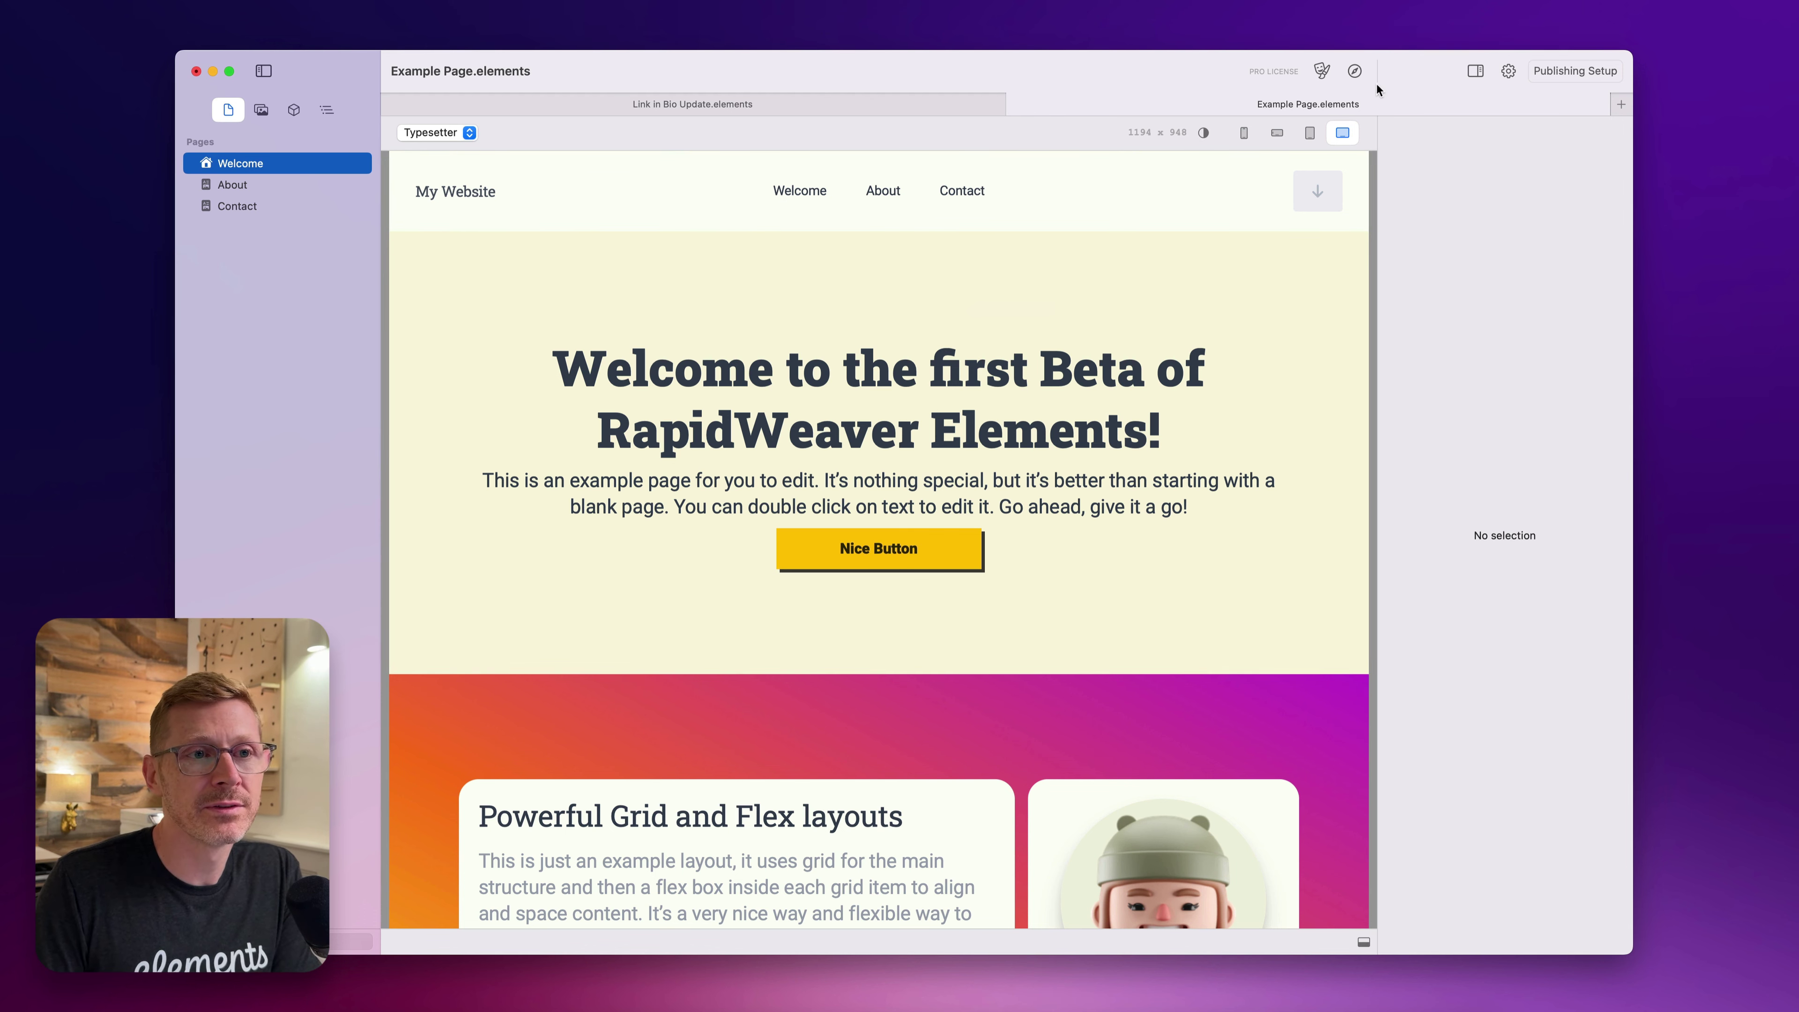
Step: Preview the example site in Safari and visit its About, Contact and Welcome pages
left_click(1356, 70)
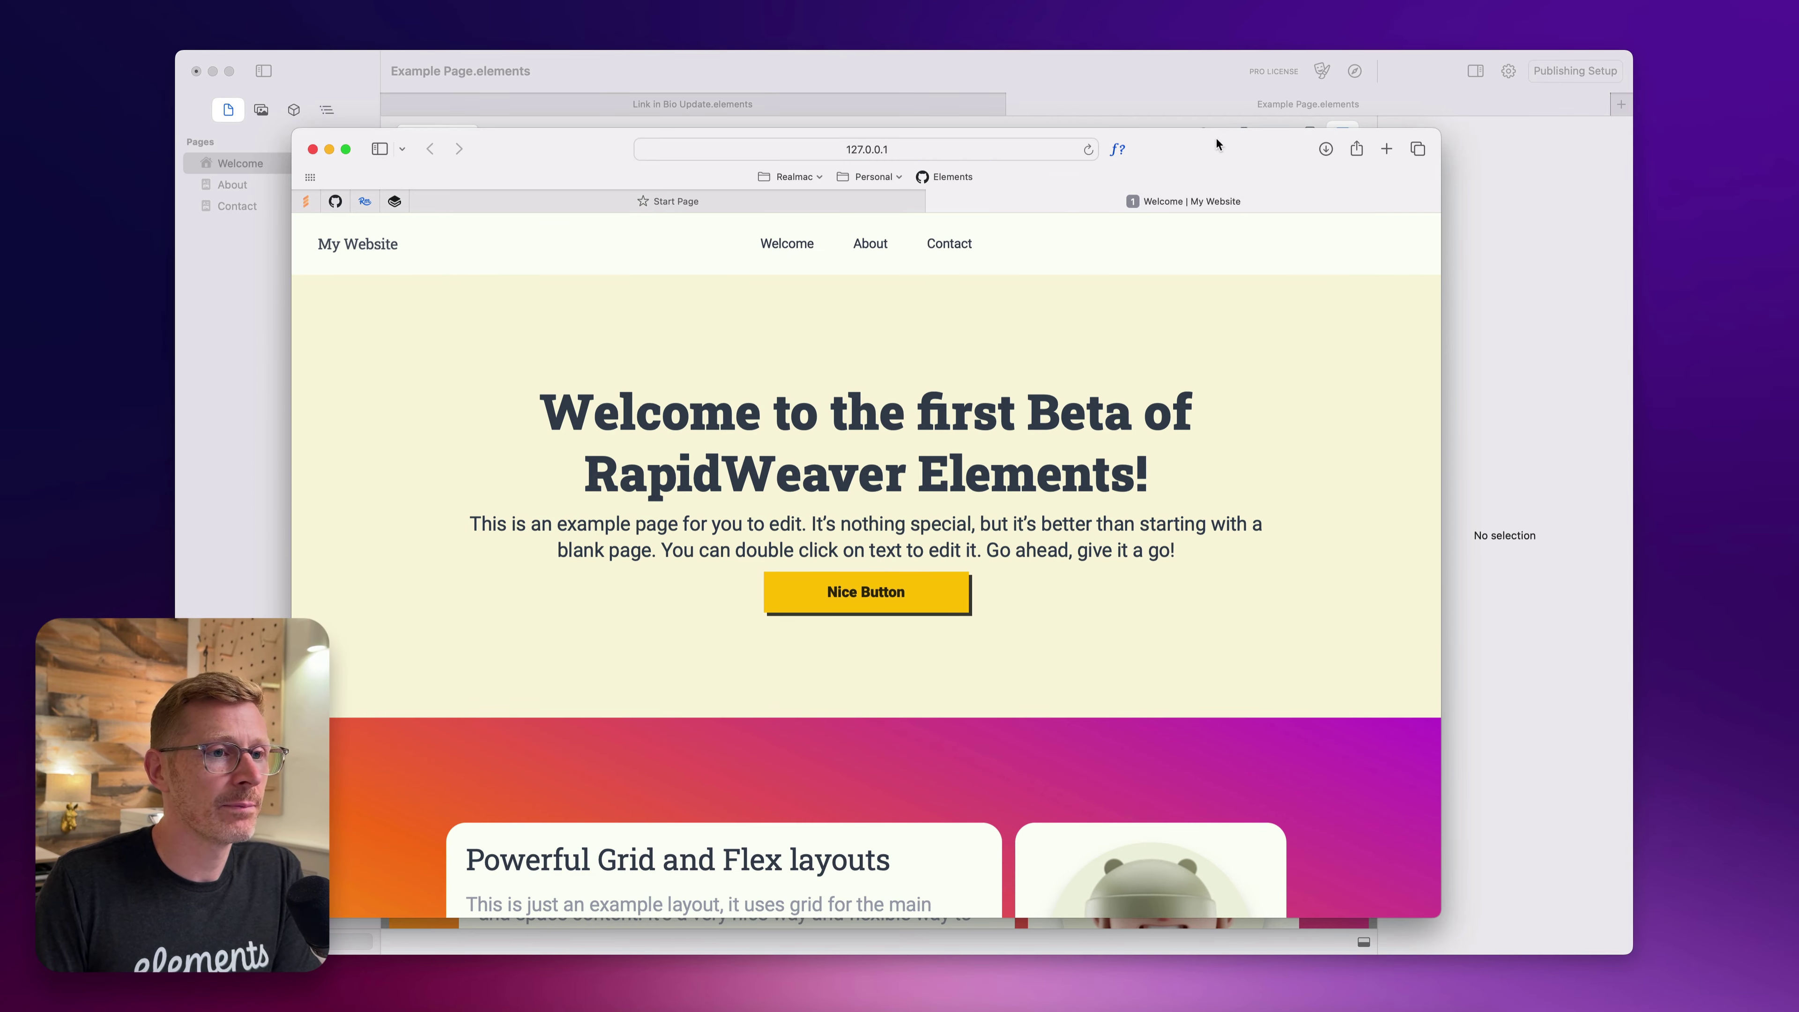
left_click_drag(1317, 138, 1363, 145)
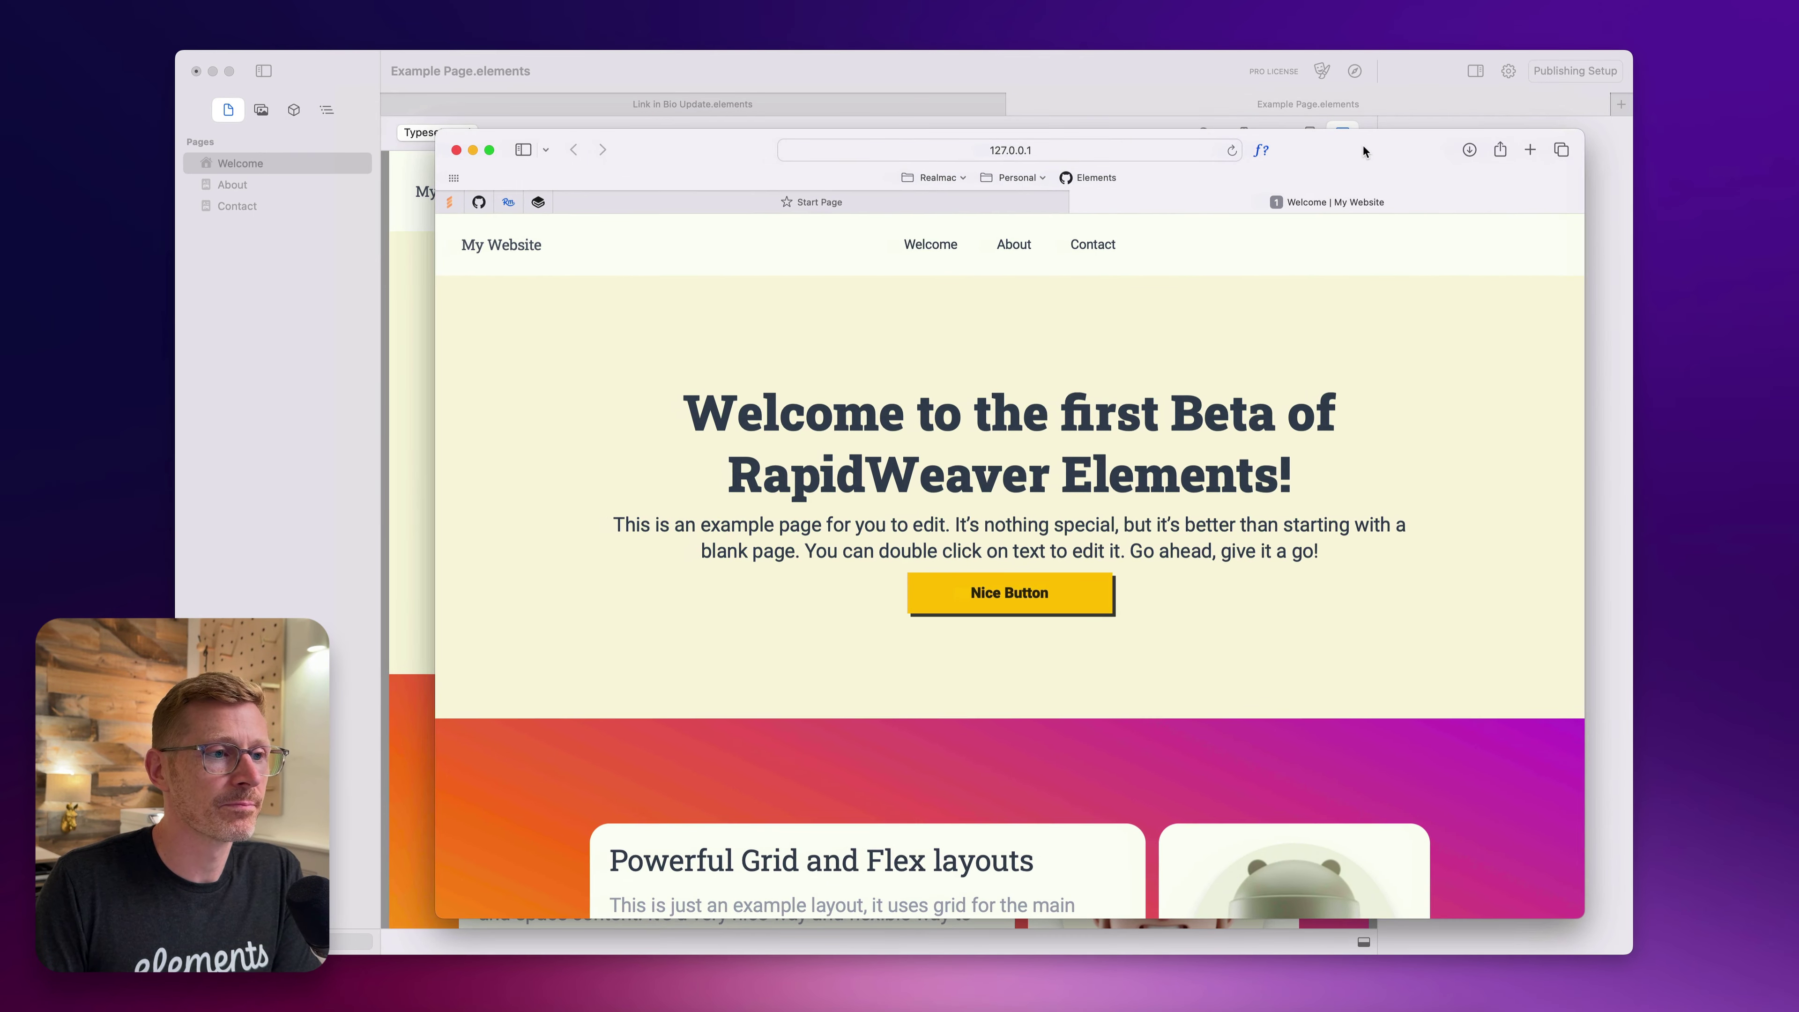
left_click(1019, 248)
left_click(1088, 245)
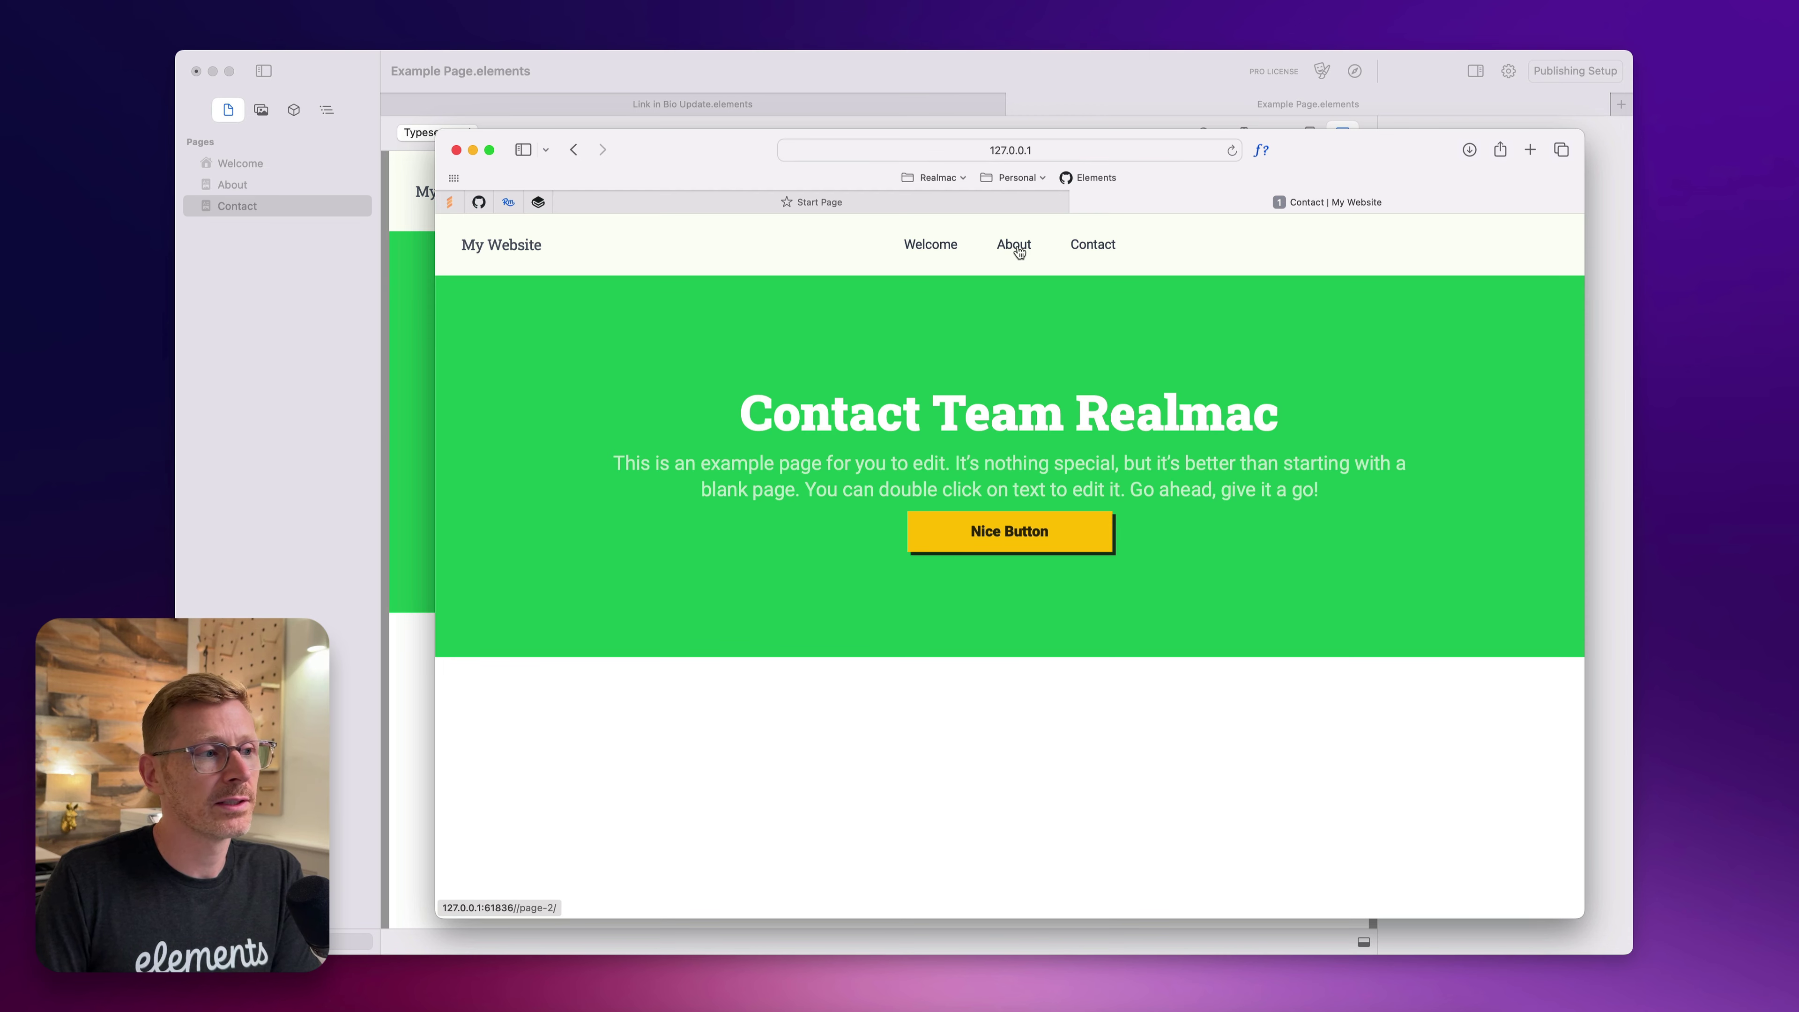
left_click(1014, 246)
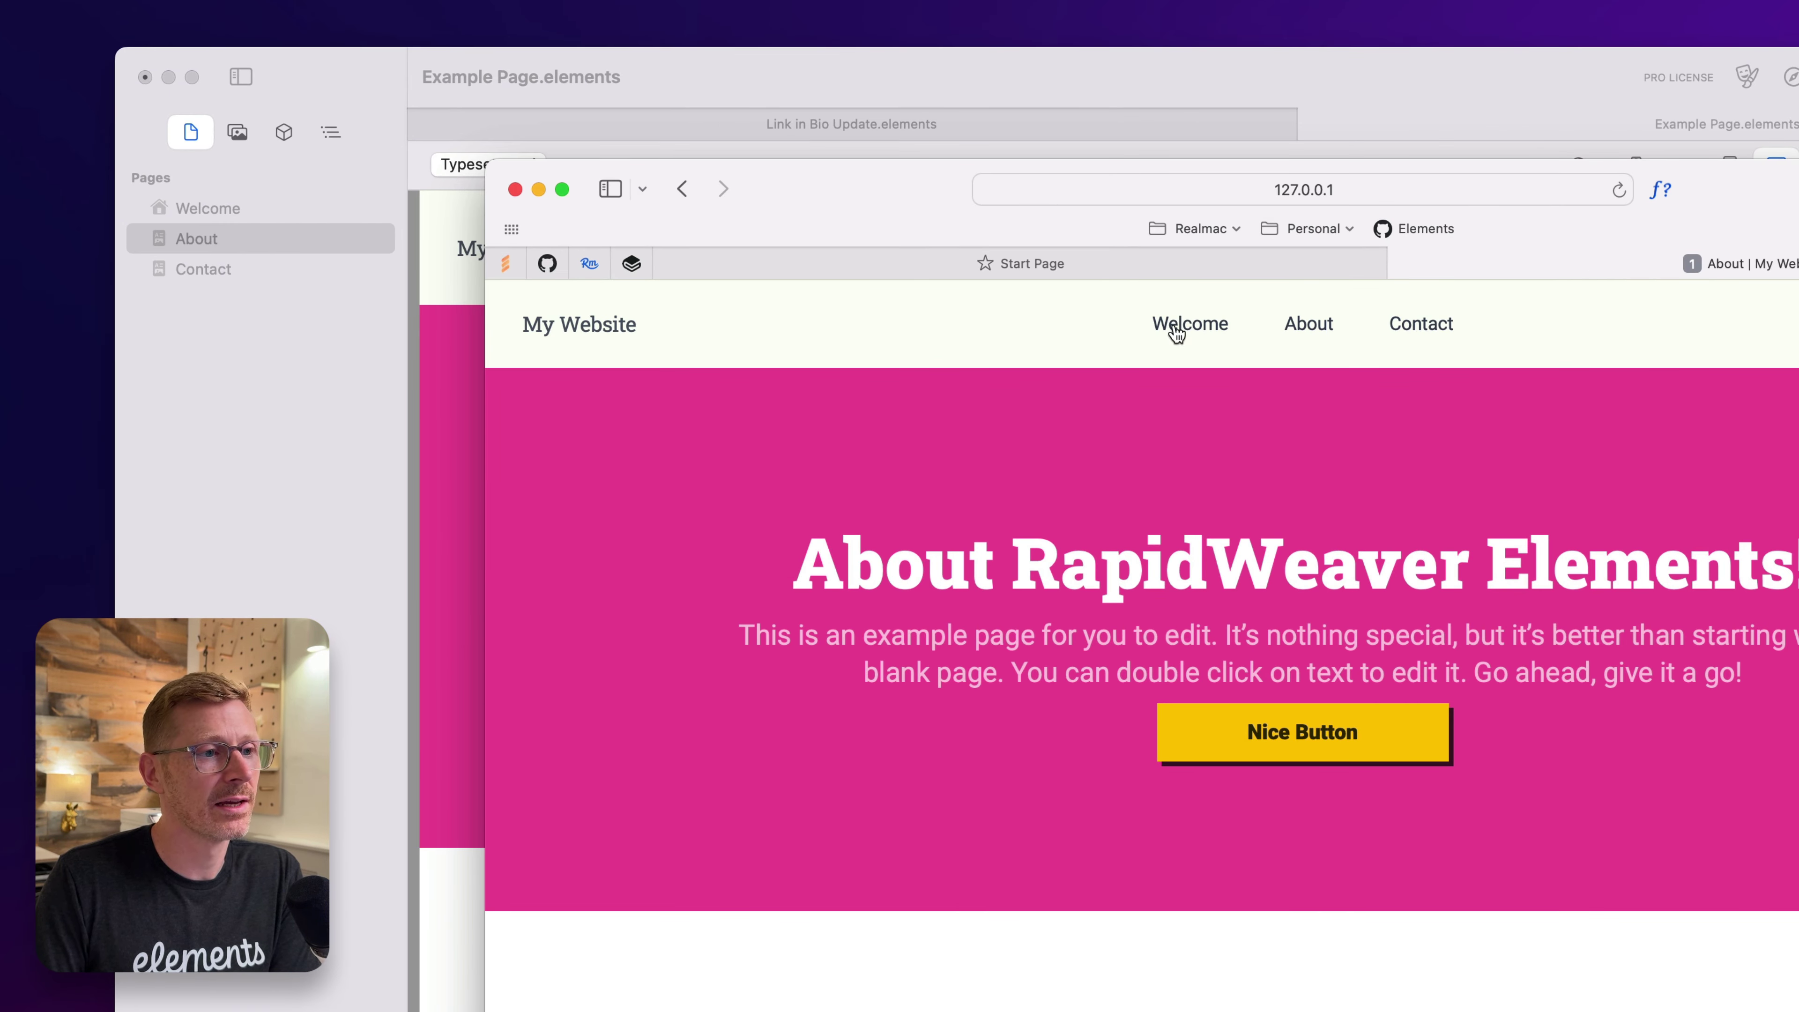
left_click(1176, 333)
Step: Cycle through the About, Contact and Welcome pages again, then return to Elements
left_click(1303, 328)
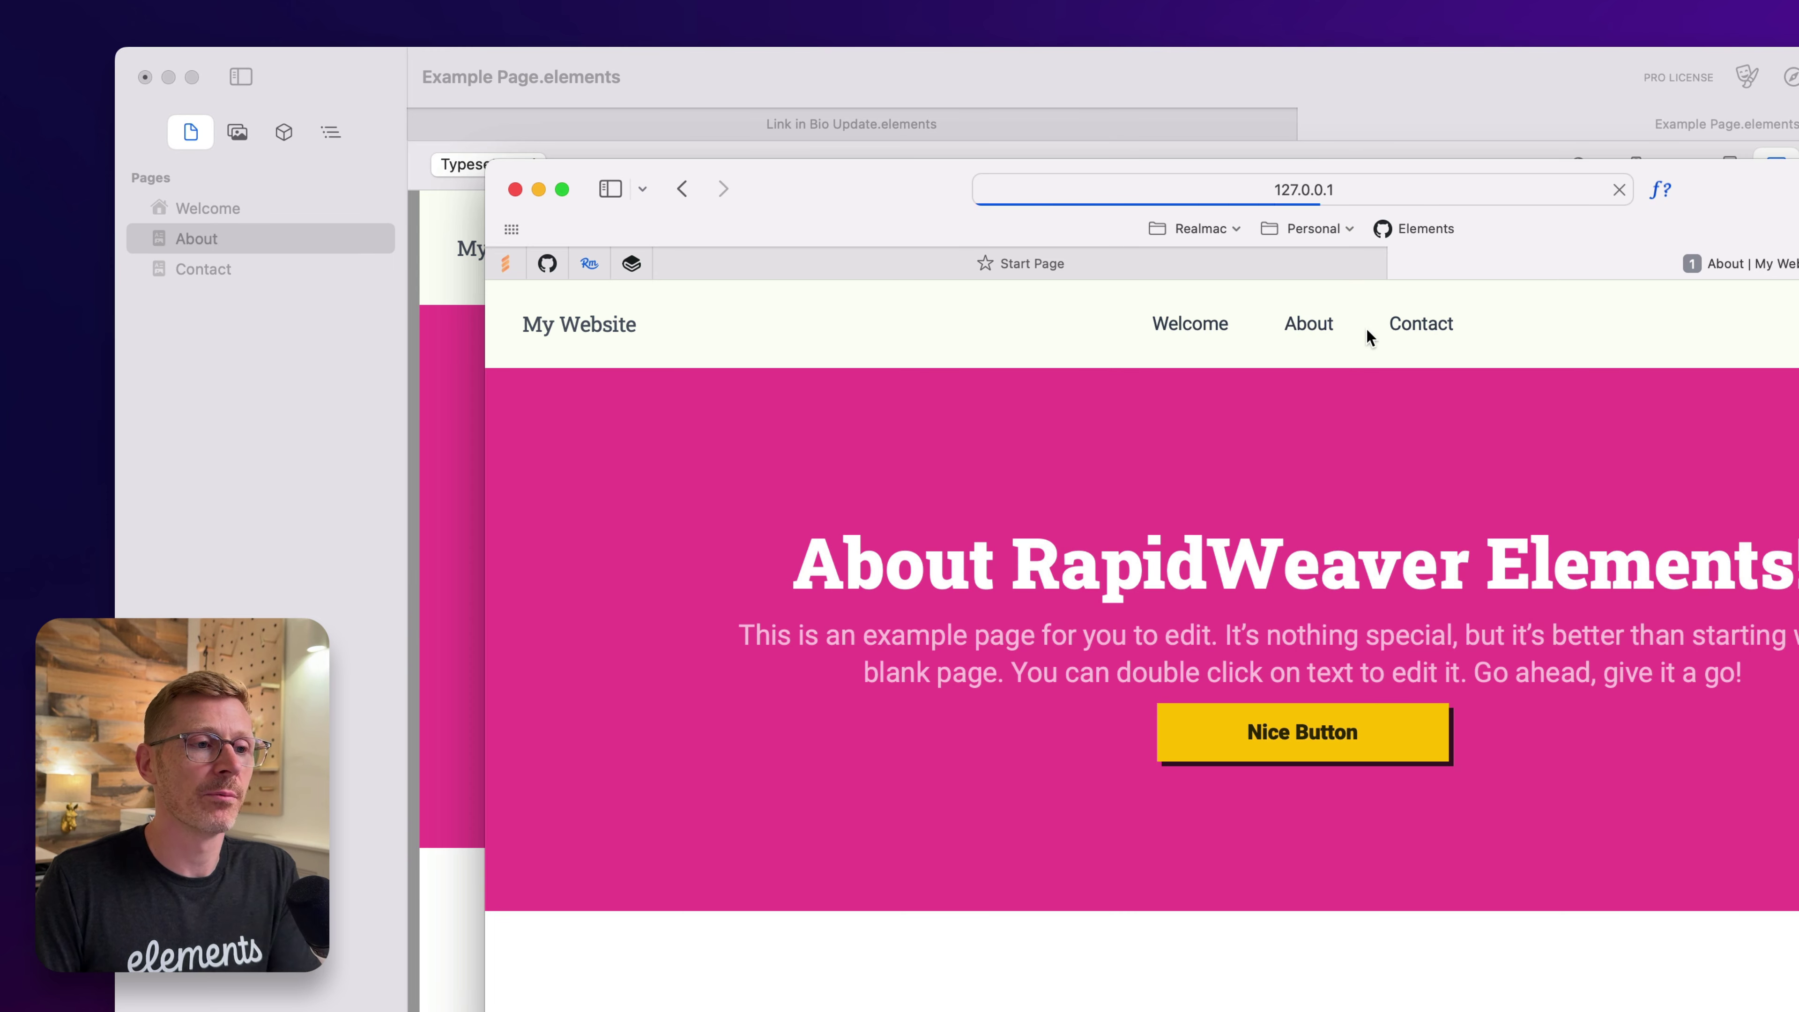
left_click(1400, 338)
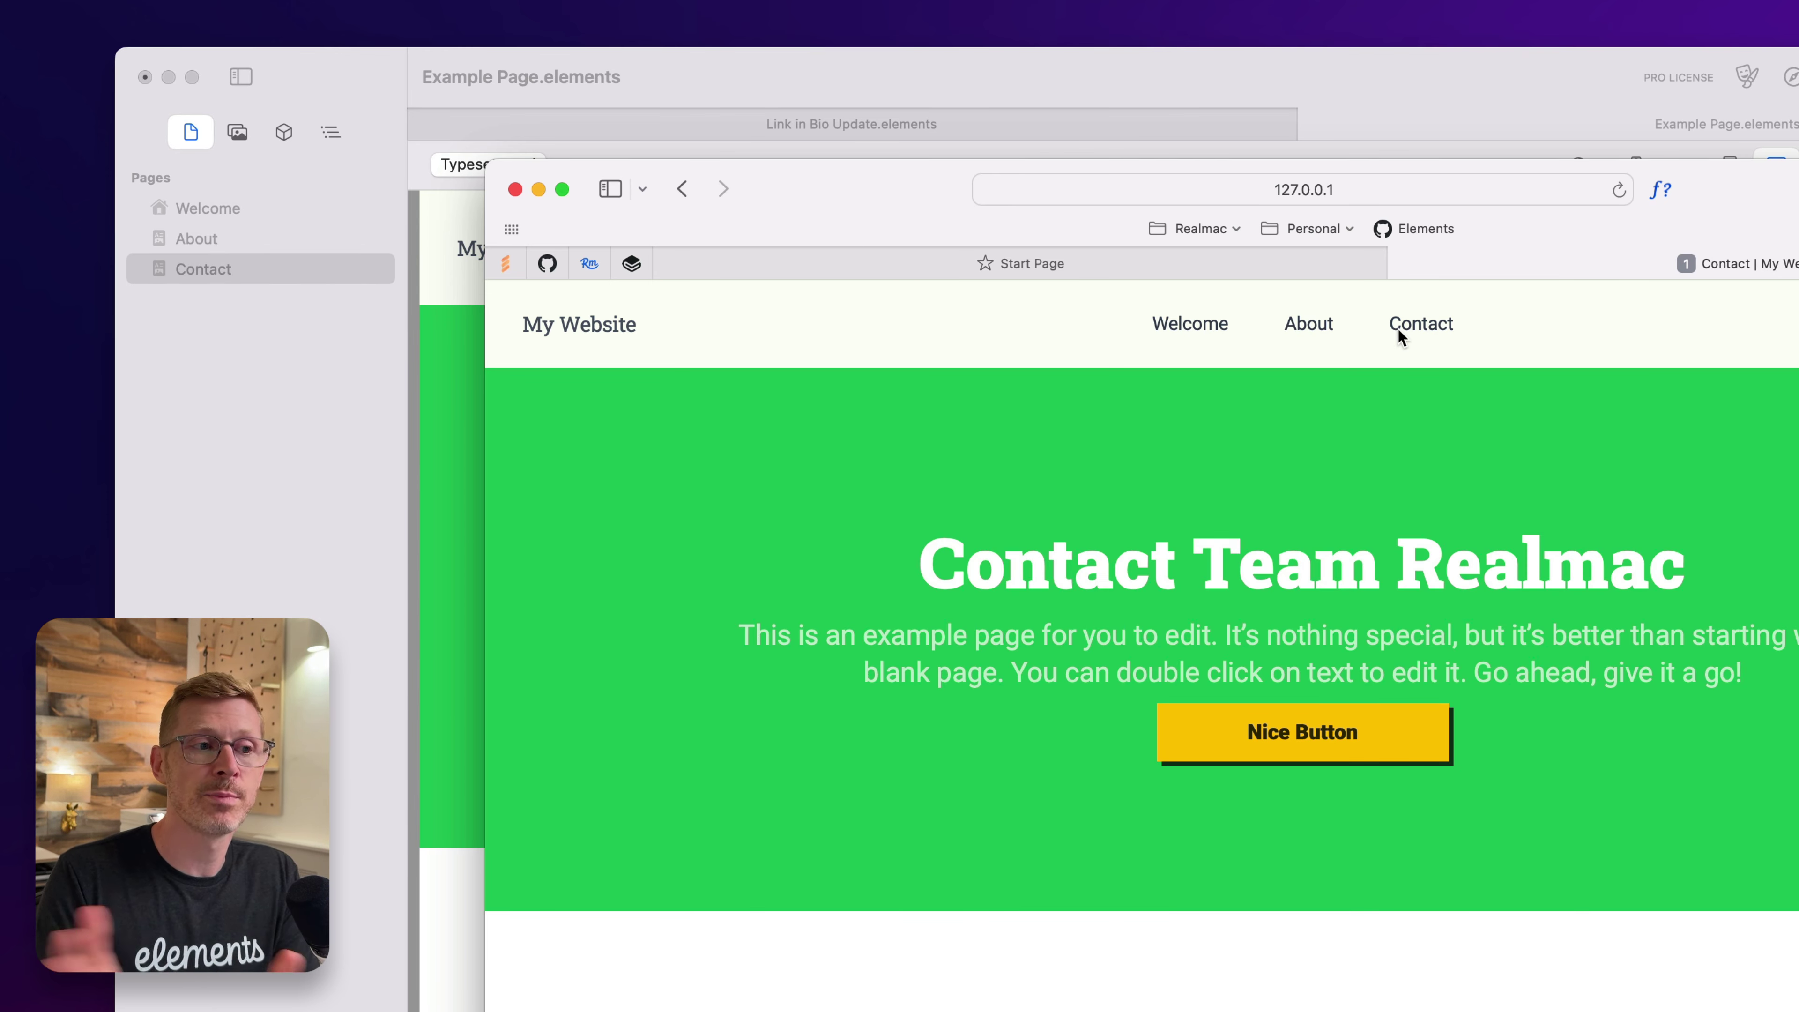
left_click(1310, 335)
left_click(1233, 333)
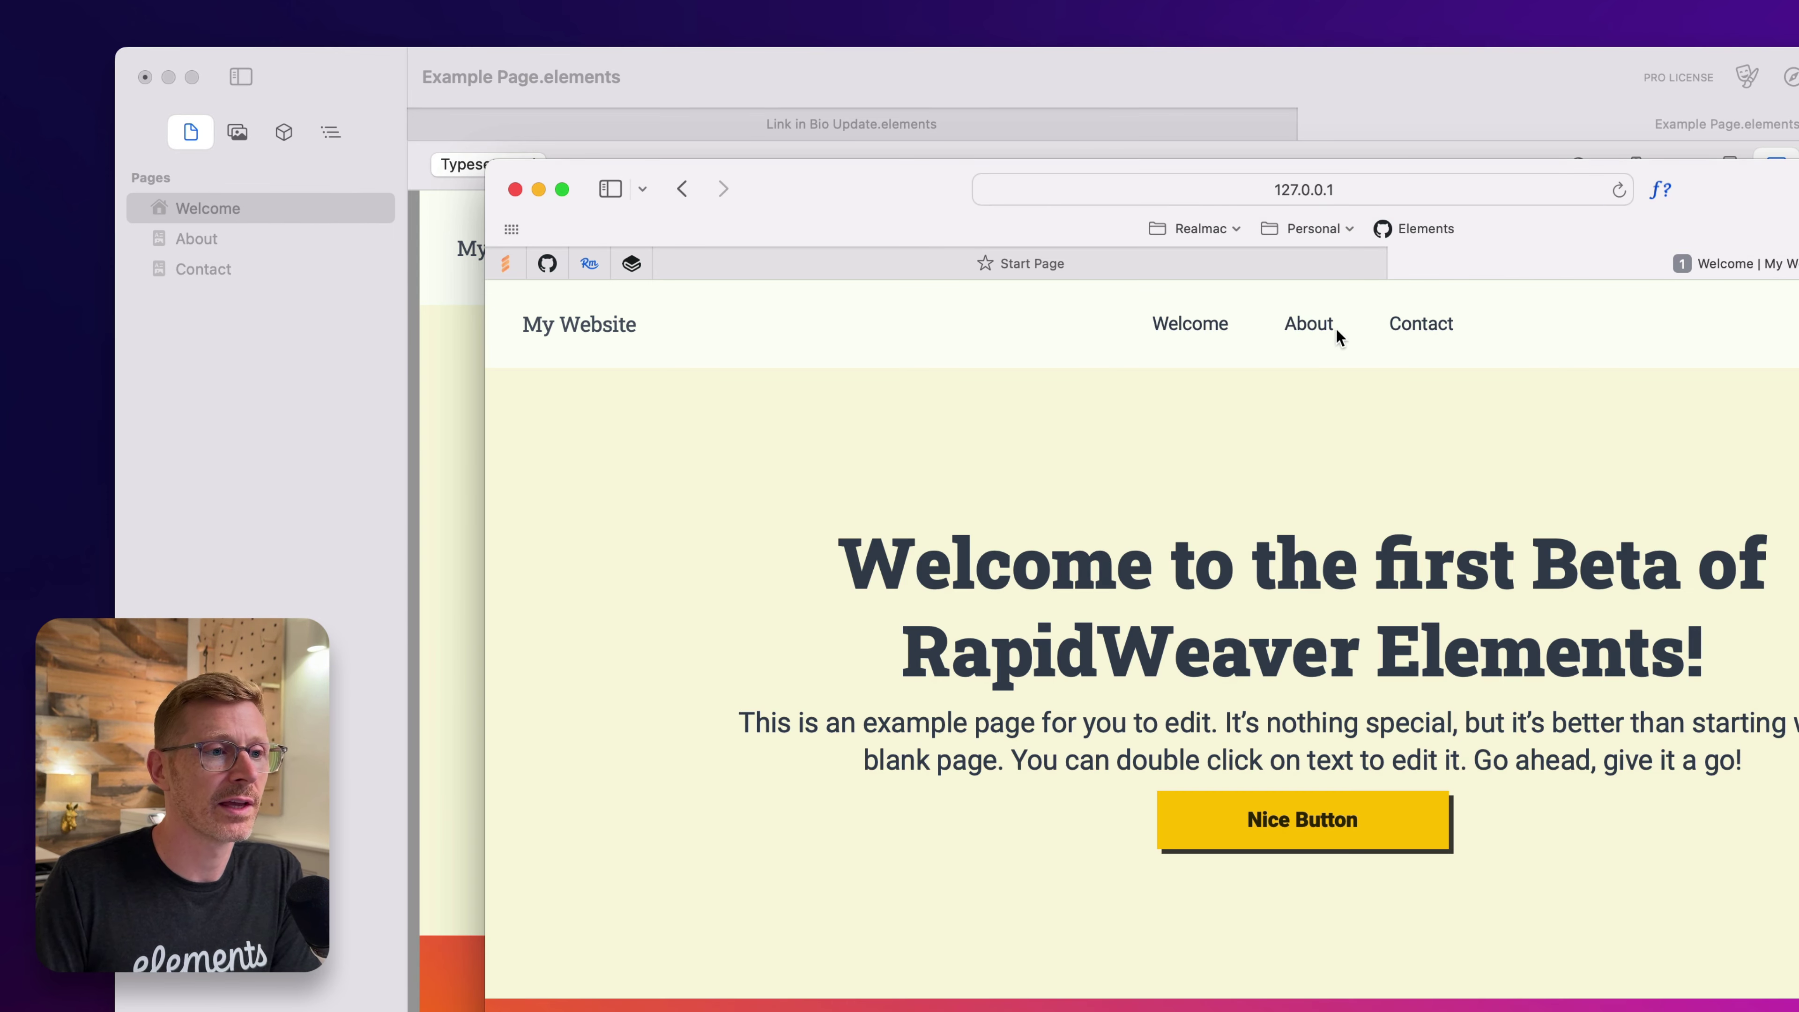
left_click(1426, 326)
left_click(1311, 326)
left_click(1205, 324)
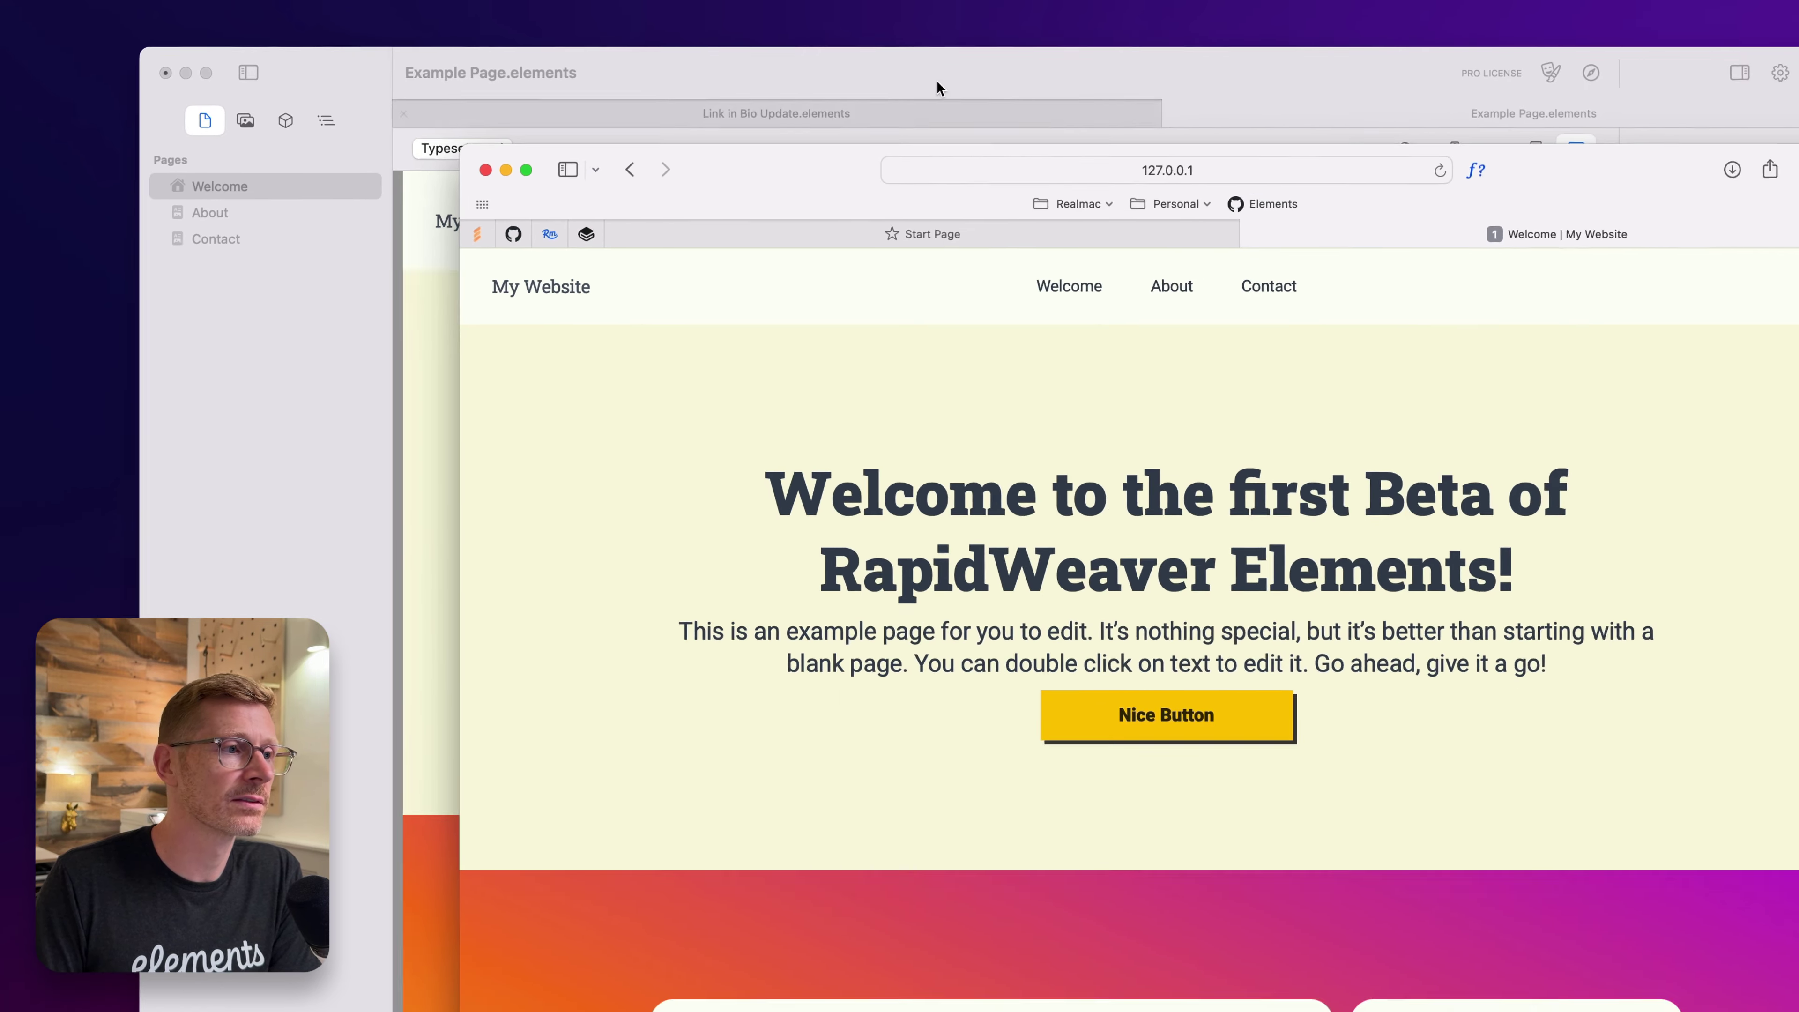
left_click(939, 88)
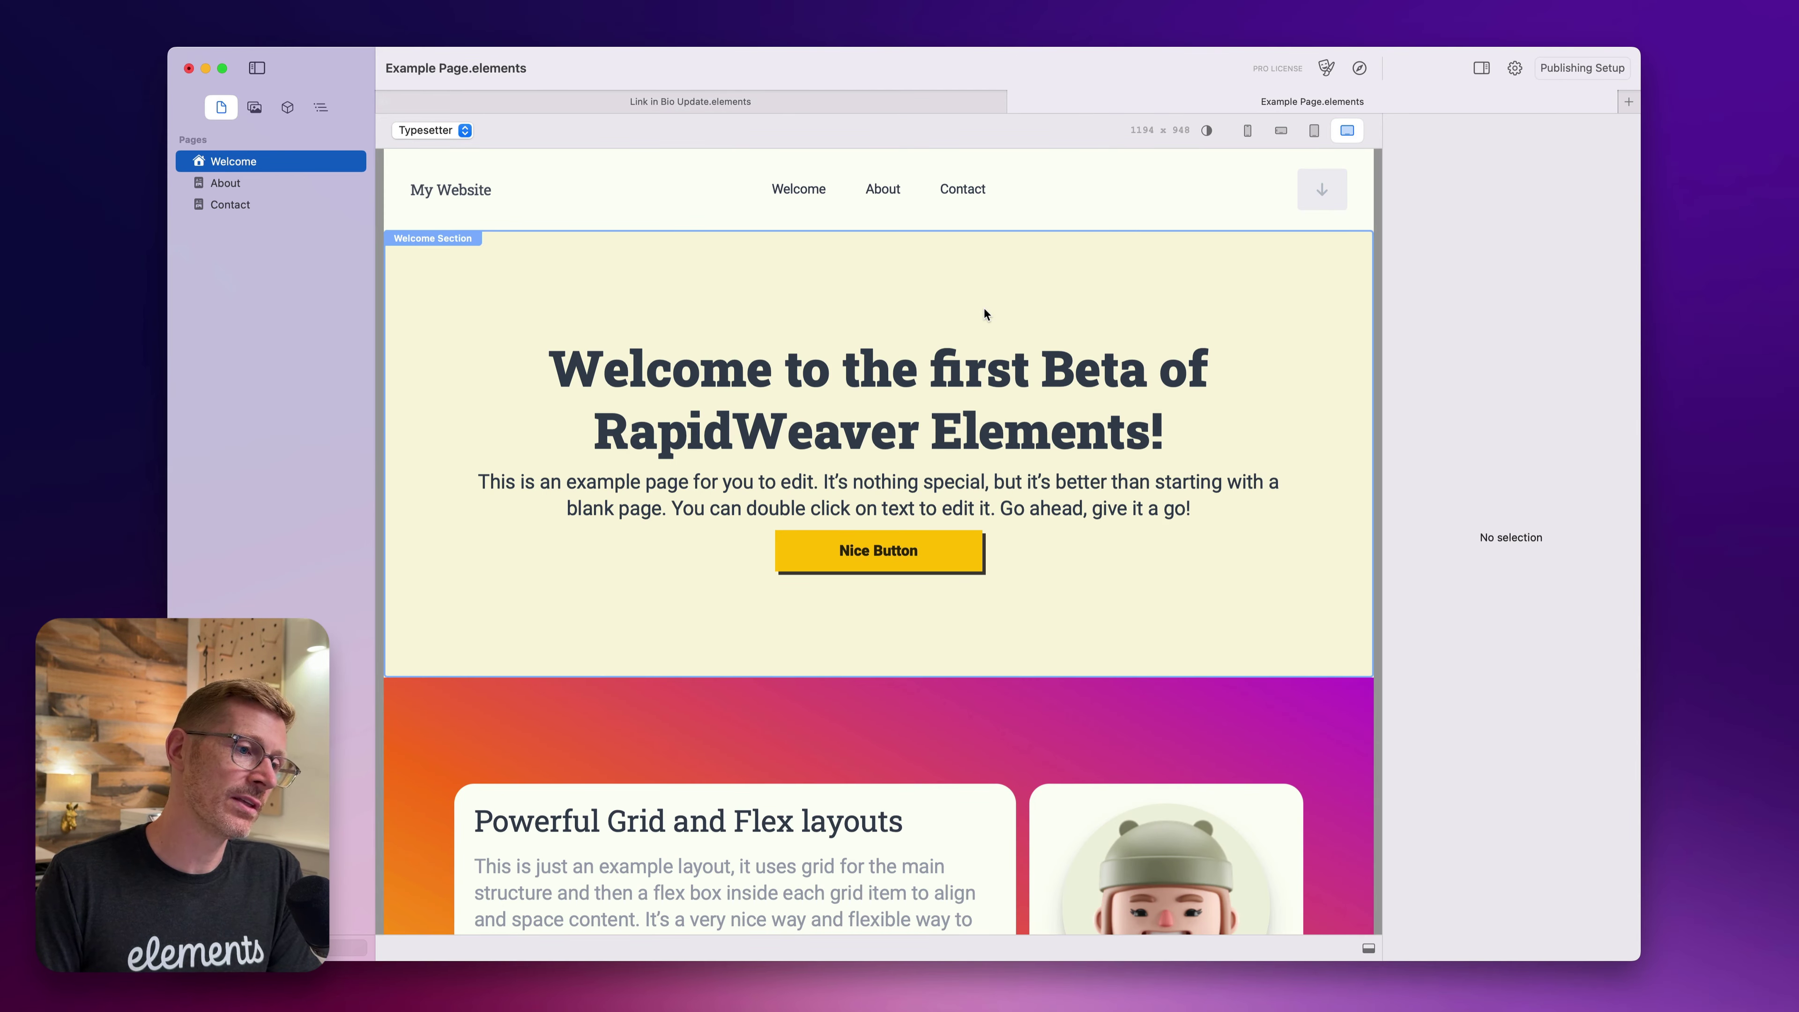